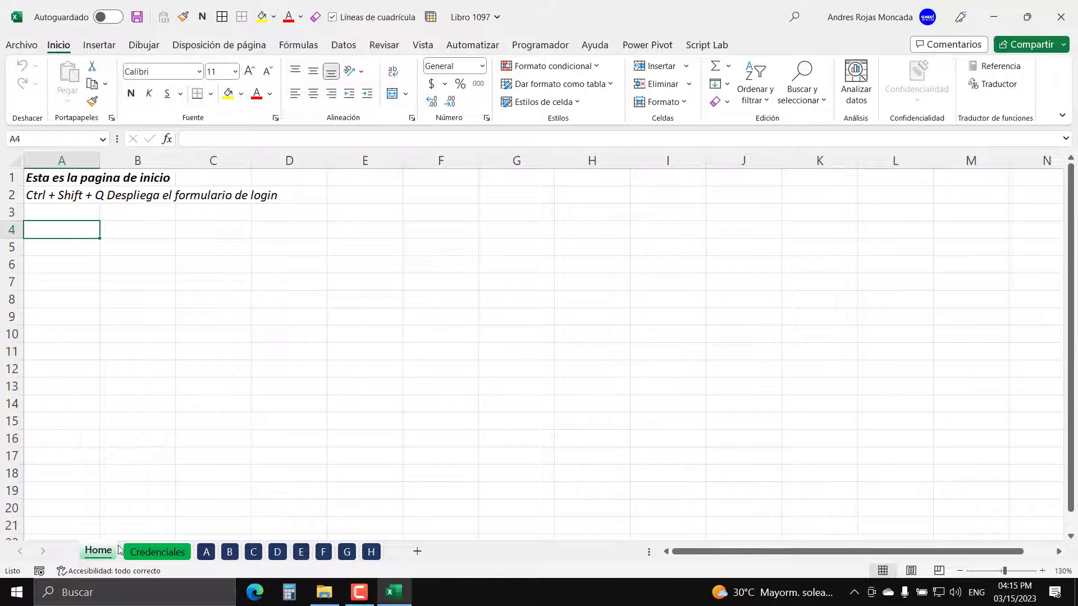
- Switch between the Credenciales and Home sheets
{"action": "left_click", "coordinate": [157, 551]}
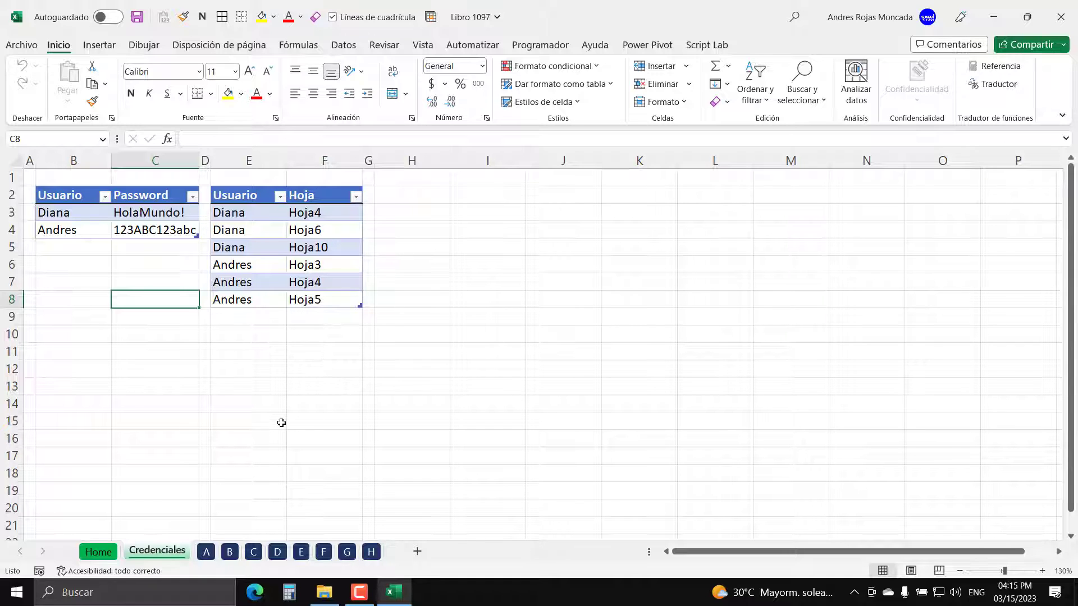
{"action": "left_click", "coordinate": [103, 553]}
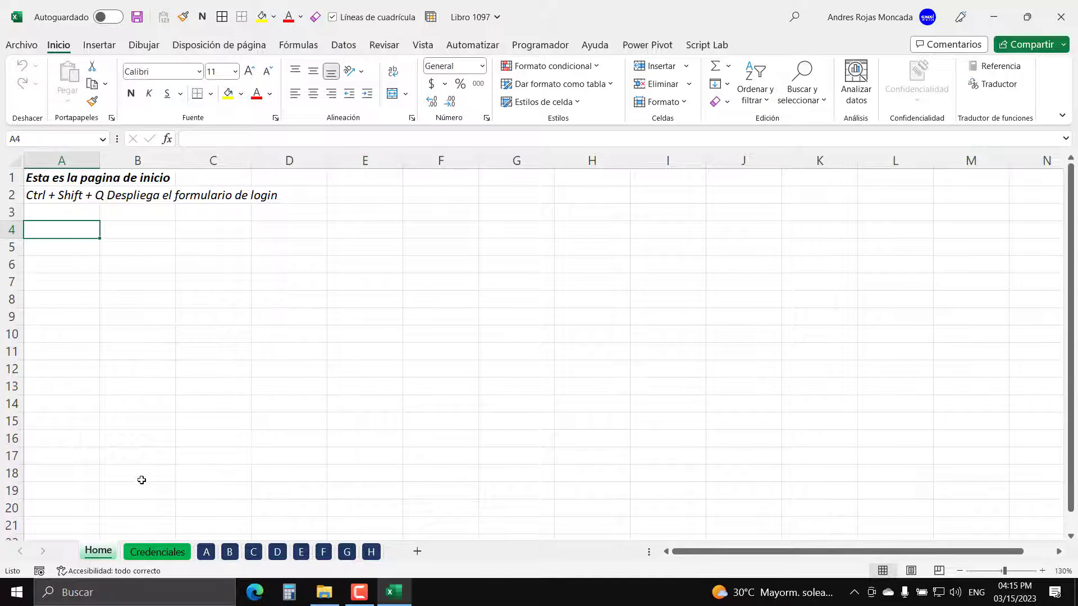
{"action": "left_click", "coordinate": [156, 552]}
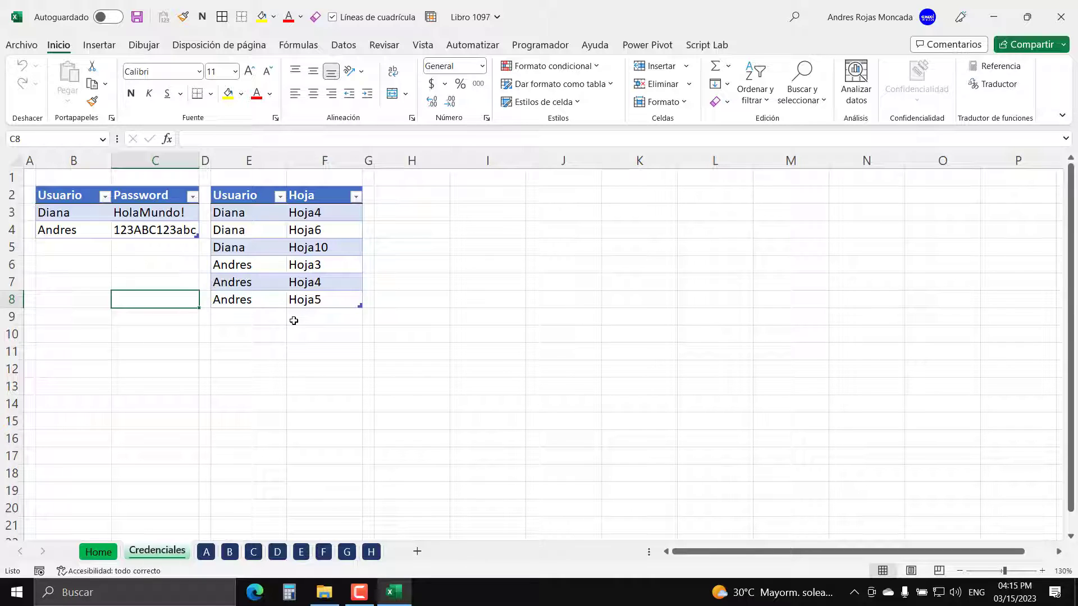
- Browse sheets A through H in turn and finish on Credenciales
{"action": "left_click", "coordinate": [207, 552]}
{"action": "left_click", "coordinate": [229, 551]}
{"action": "left_click", "coordinate": [254, 552]}
{"action": "left_click", "coordinate": [278, 552]}
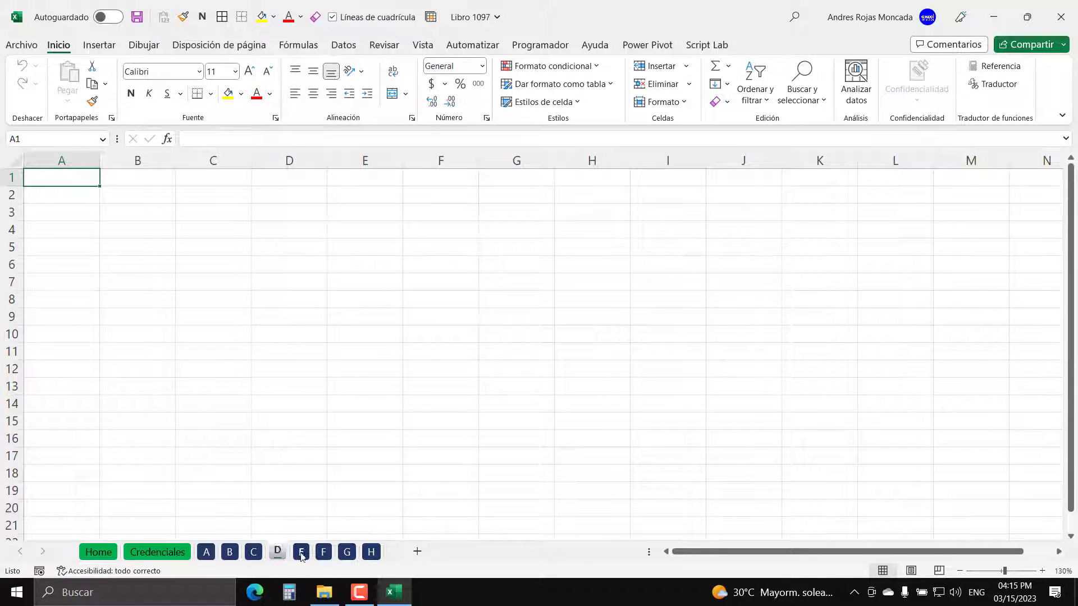
{"action": "left_click", "coordinate": [300, 552]}
{"action": "left_click", "coordinate": [323, 552]}
{"action": "left_click", "coordinate": [347, 552]}
{"action": "left_click", "coordinate": [371, 552]}
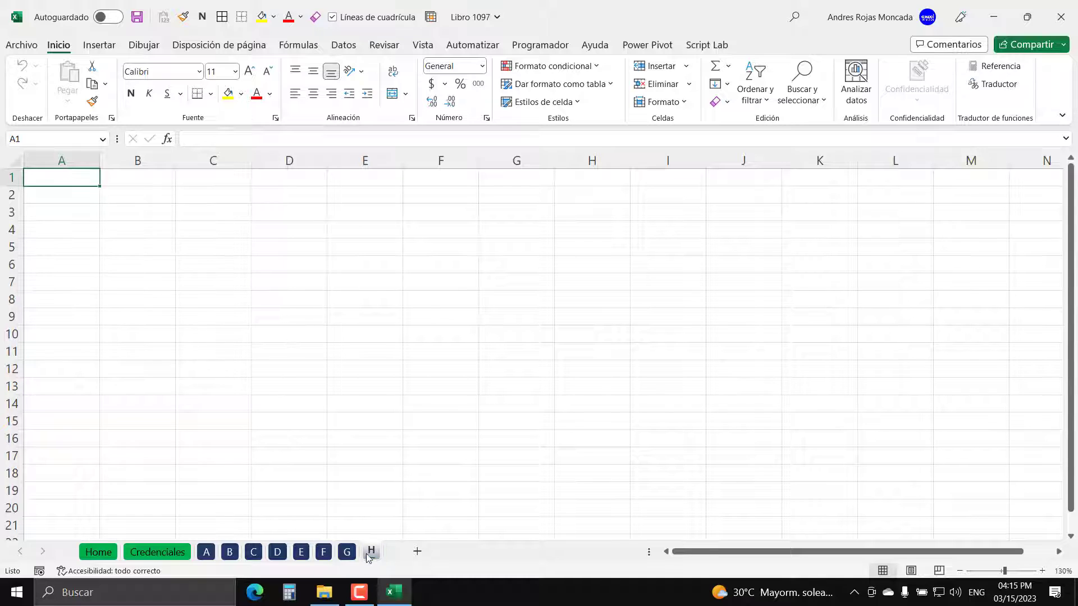
{"action": "left_click", "coordinate": [157, 552]}
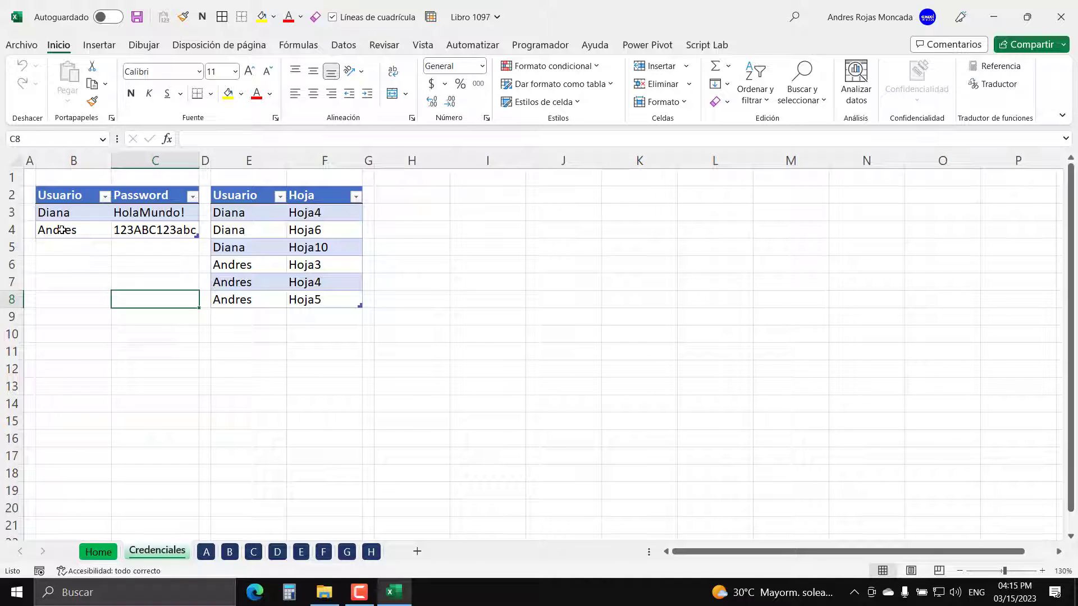
- Close the workbook saving changes, then reopen Libro 1097 from the Workbook 1097 folder
{"action": "left_click", "coordinate": [1061, 11]}
{"action": "left_click", "coordinate": [489, 315]}
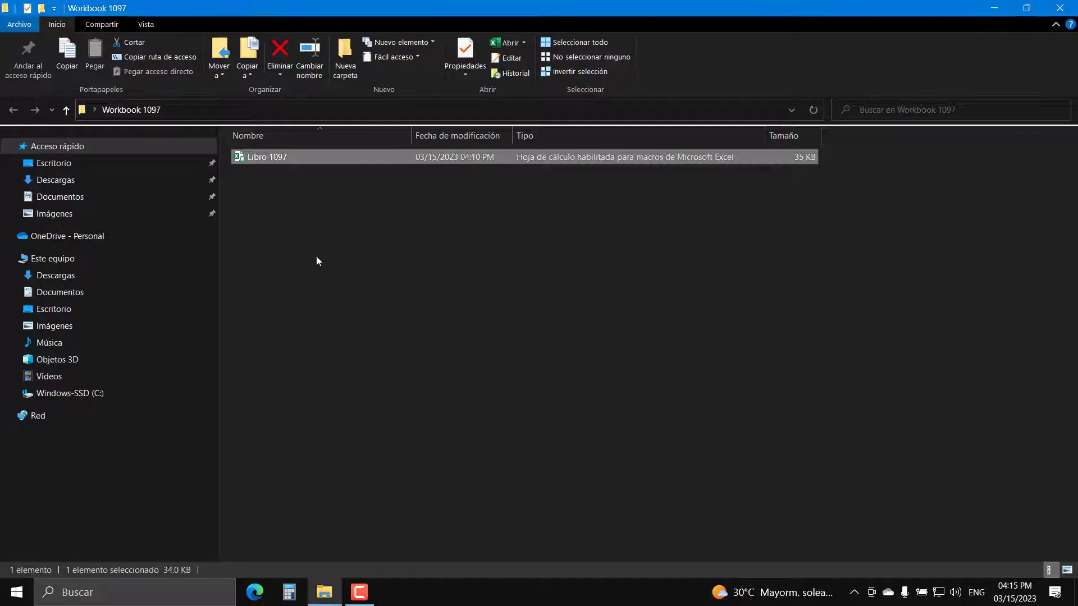
{"action": "double_click", "coordinate": [286, 157]}
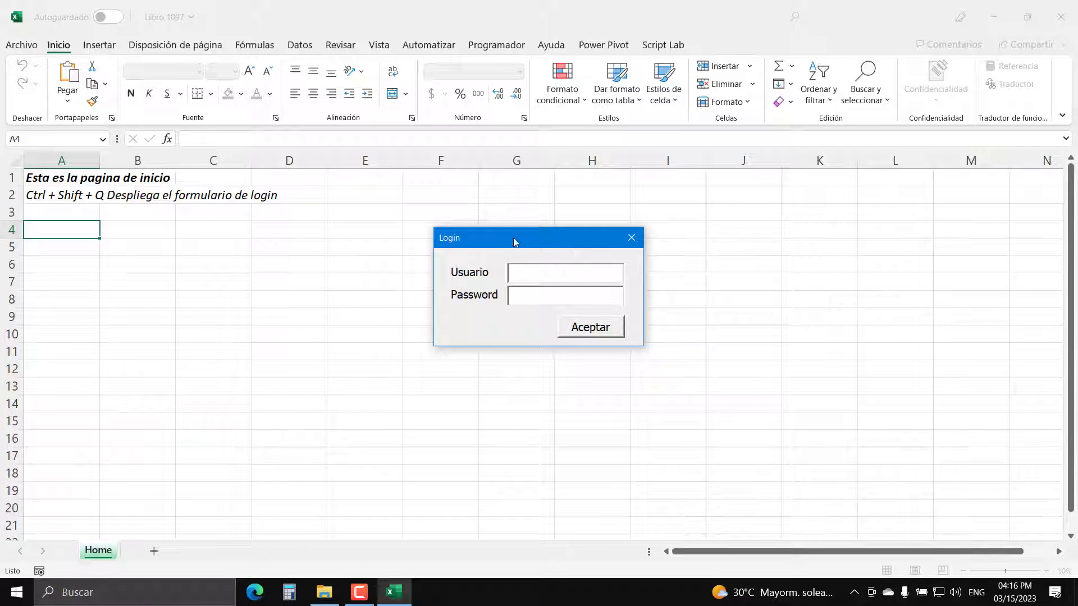
- Log in with a user's name and password, retyping the password after the incorrect-credentials error
{"action": "left_click", "coordinate": [567, 276]}
{"action": "type", "text": "Andres123"}
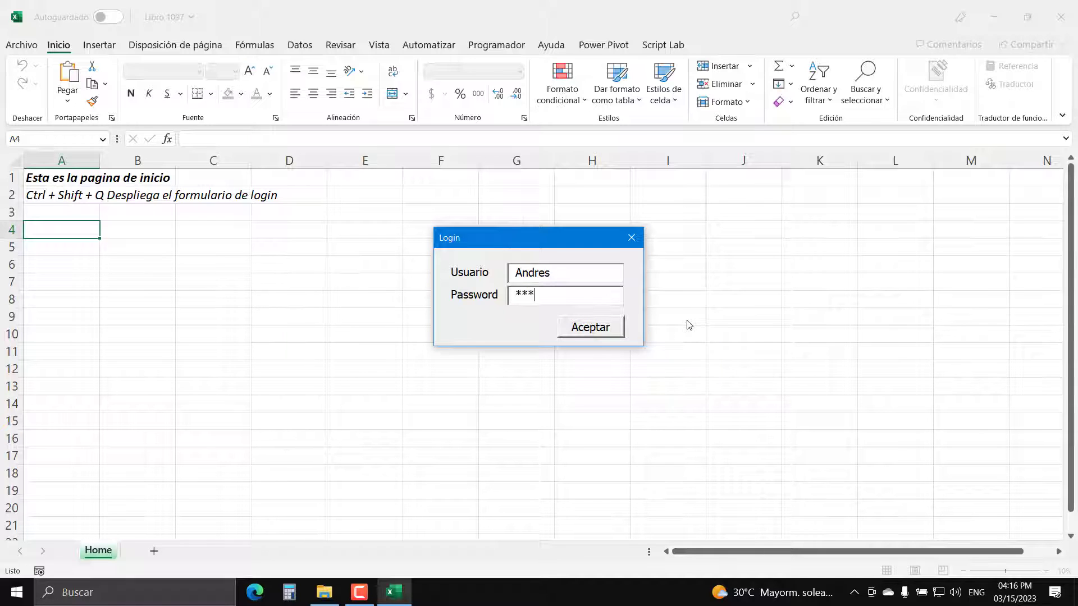
{"action": "type", "text": "45678910"}
{"action": "left_click", "coordinate": [609, 328]}
{"action": "left_click", "coordinate": [561, 336]}
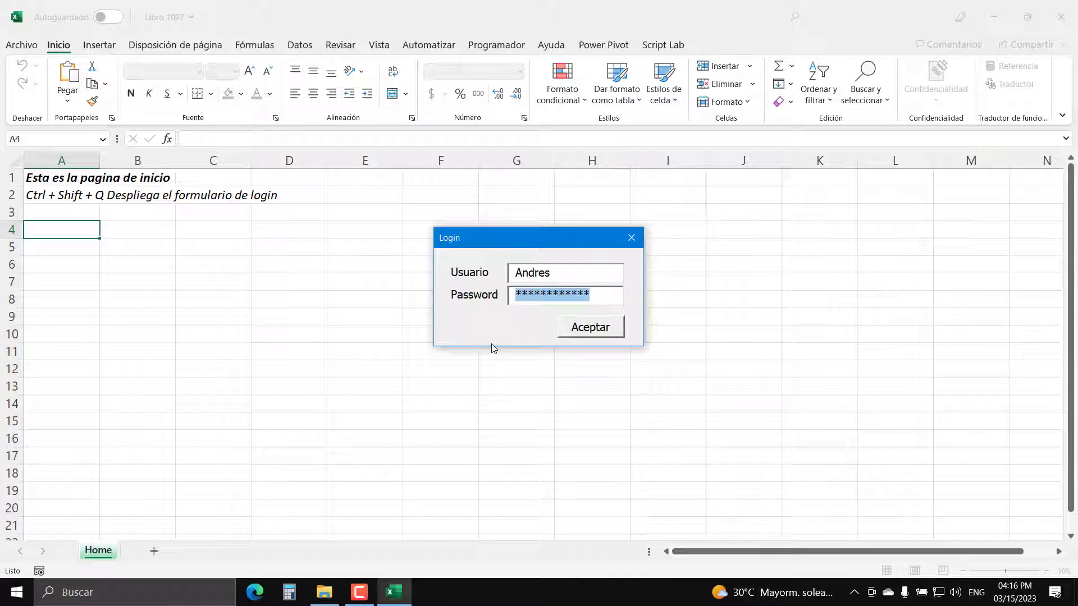
{"action": "type", "text": "***"}
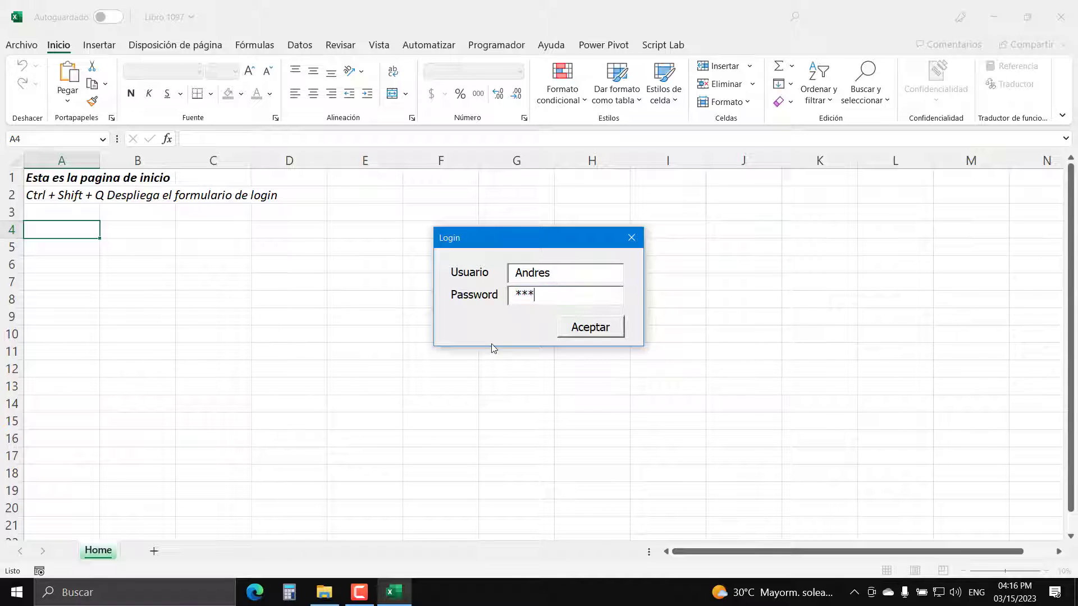
{"action": "type", "text": "********"}
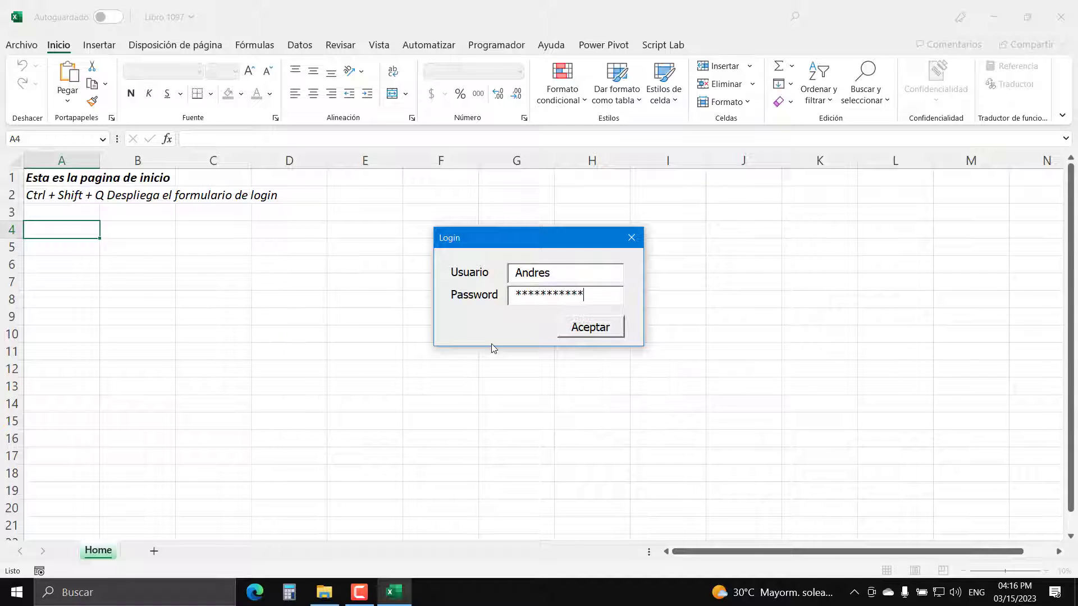
{"action": "type", "text": "*"}
{"action": "left_click", "coordinate": [595, 326]}
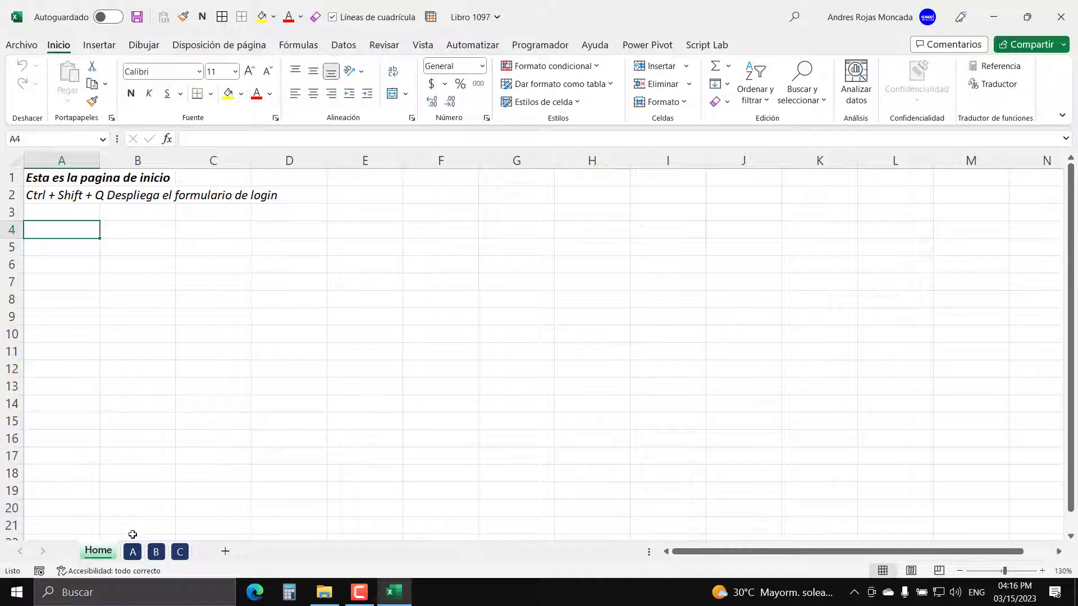
- View the unlocked sheets A, B and C, then return to Home
{"action": "left_click", "coordinate": [127, 555]}
{"action": "left_click", "coordinate": [155, 552]}
{"action": "left_click", "coordinate": [185, 554]}
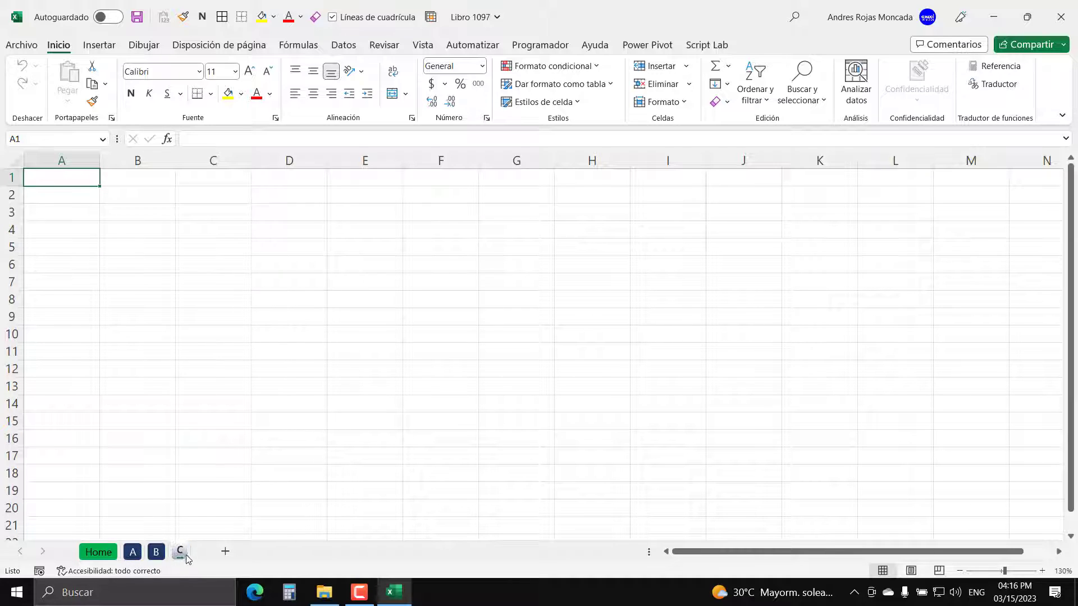
{"action": "left_click", "coordinate": [109, 553]}
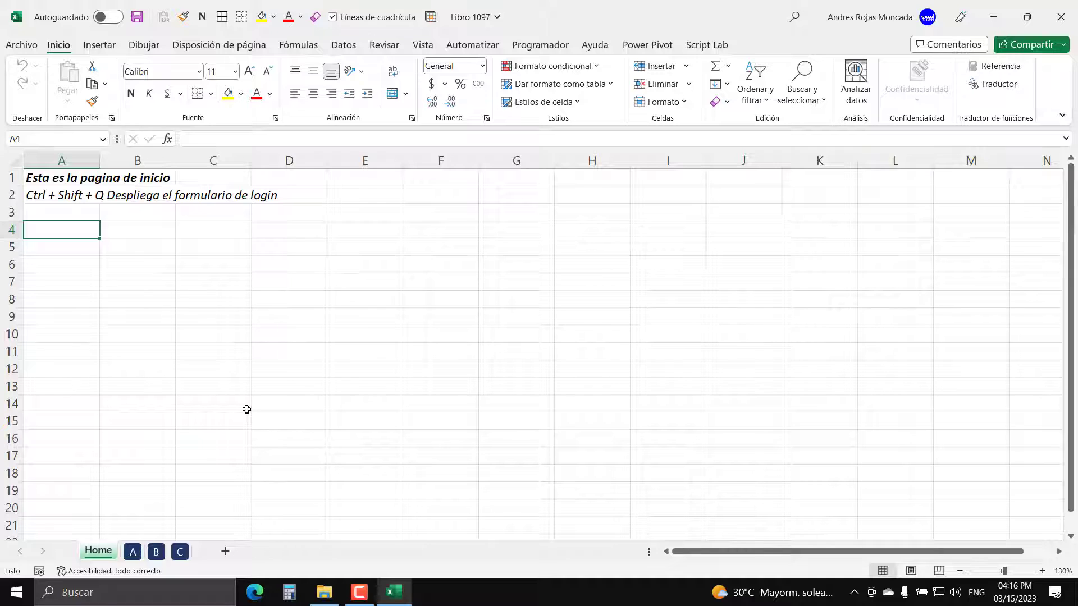
- Log in as Admin with Ctrl+Shift+Q and open the Credenciales sheet
{"action": "key", "text": "ctrl+shift+q"}
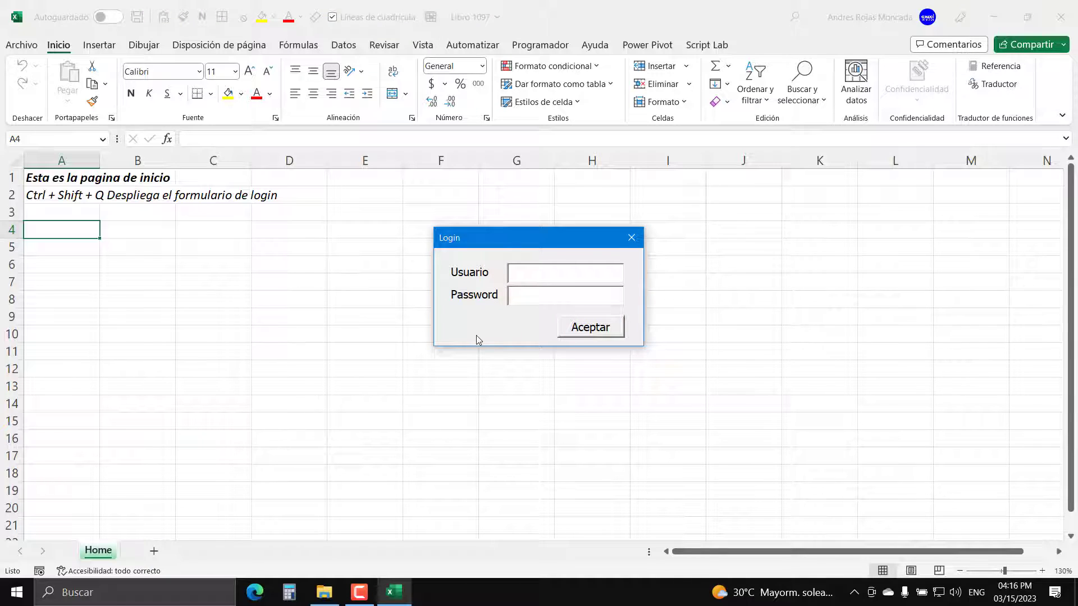
{"action": "type", "text": "Admin"}
{"action": "type", "text": "*****"}
{"action": "left_click", "coordinate": [594, 328]}
{"action": "left_click", "coordinate": [155, 552]}
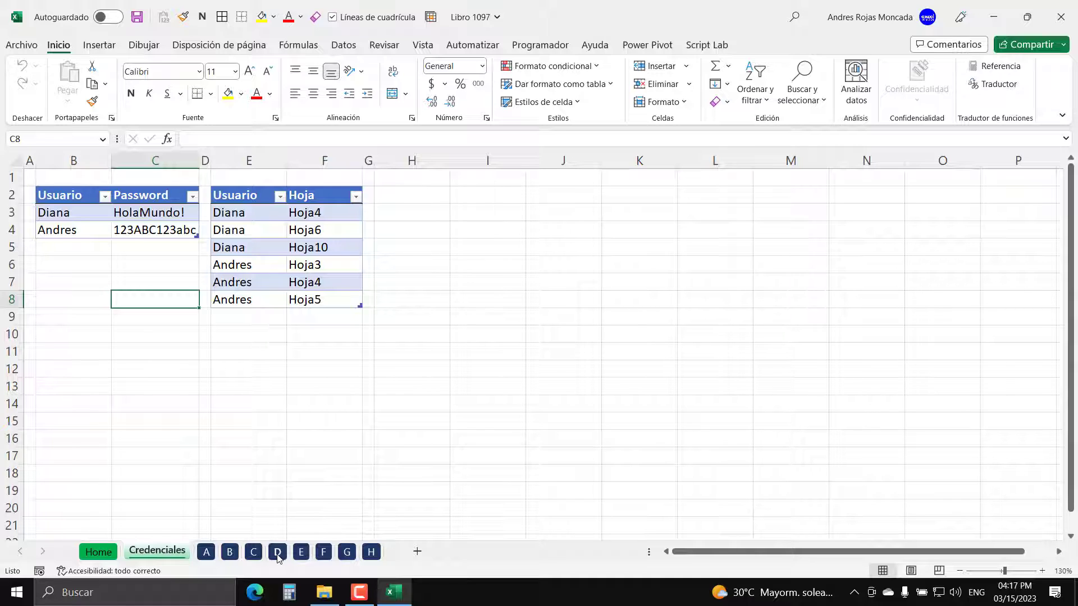
- Close and save the workbook, then reopen Libro 1097 from File Explorer
{"action": "left_click", "coordinate": [1060, 16]}
{"action": "left_click", "coordinate": [472, 317]}
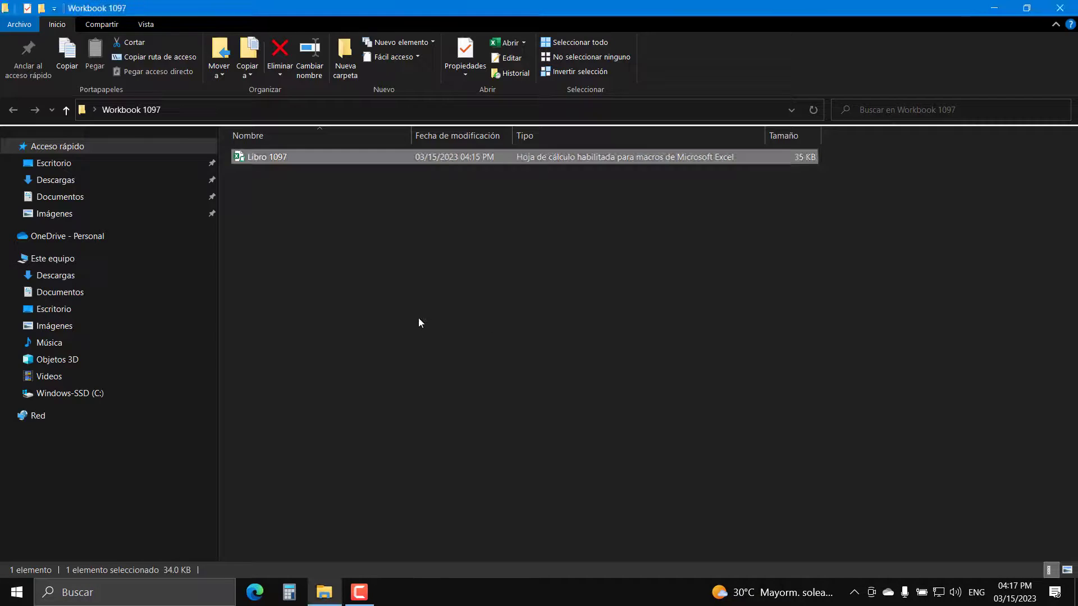
{"action": "double_click", "coordinate": [267, 157]}
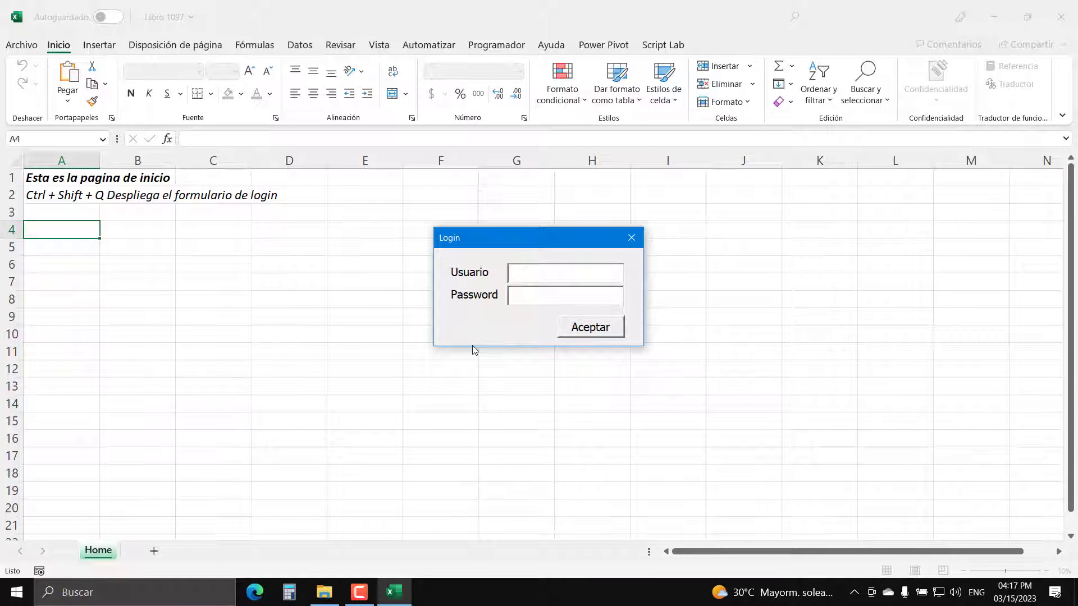
- Log in as the second user and view the permitted sheets B, D and H
{"action": "type", "text": "Diana"}
{"action": "key", "text": "Tab"}
{"action": "type", "text": "*********"}
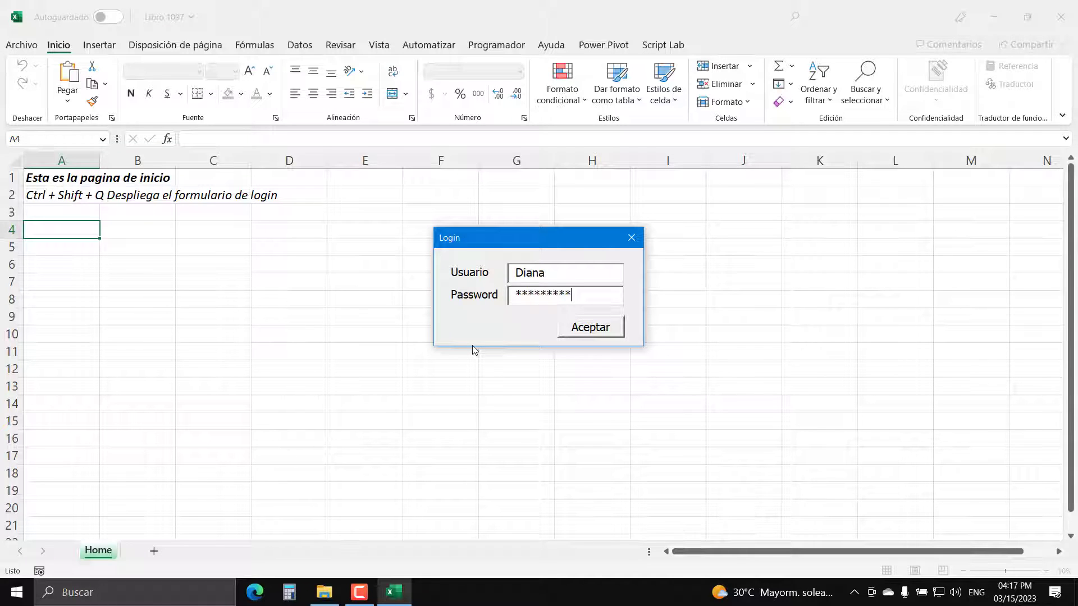
{"action": "left_click", "coordinate": [583, 330]}
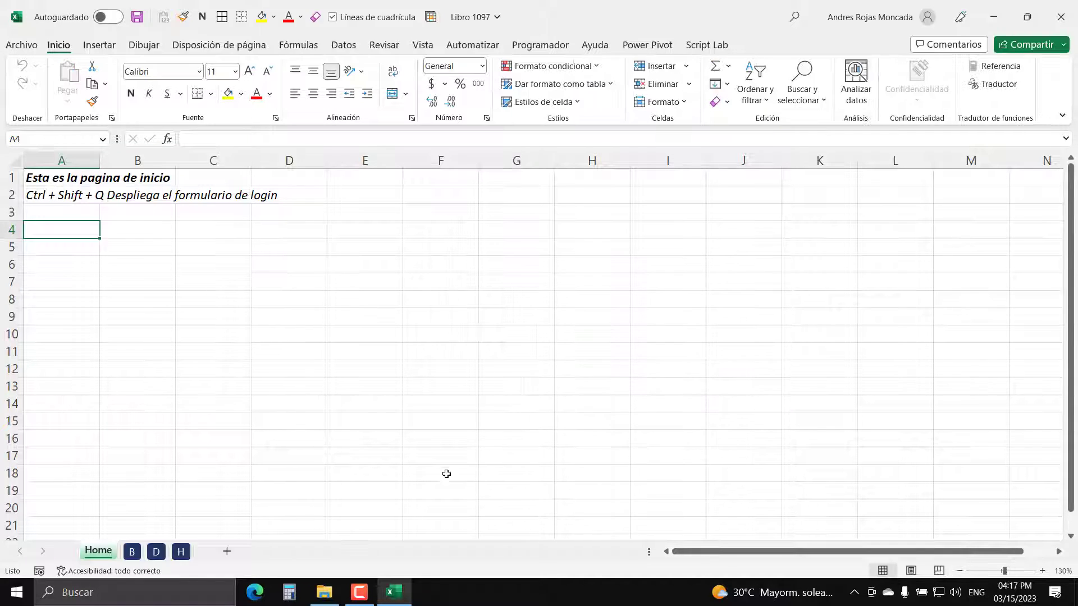
{"action": "left_click", "coordinate": [138, 552]}
{"action": "left_click", "coordinate": [155, 553]}
{"action": "left_click", "coordinate": [180, 555]}
- Reopen the login form with Ctrl+Shift+Q and sign in as Admin
{"action": "key", "text": "ctrl+shift+q"}
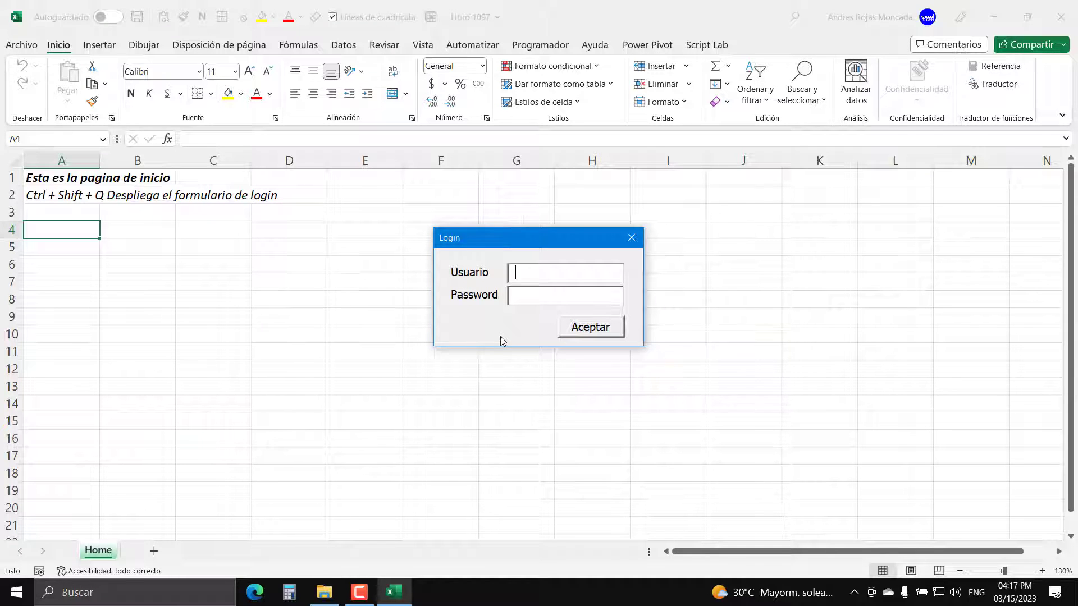
{"action": "type", "text": "Admin"}
{"action": "key", "text": "Tab"}
{"action": "type", "text": "1"}
{"action": "key", "text": "Caps_Lock"}
{"action": "key", "text": "Caps_Lock"}
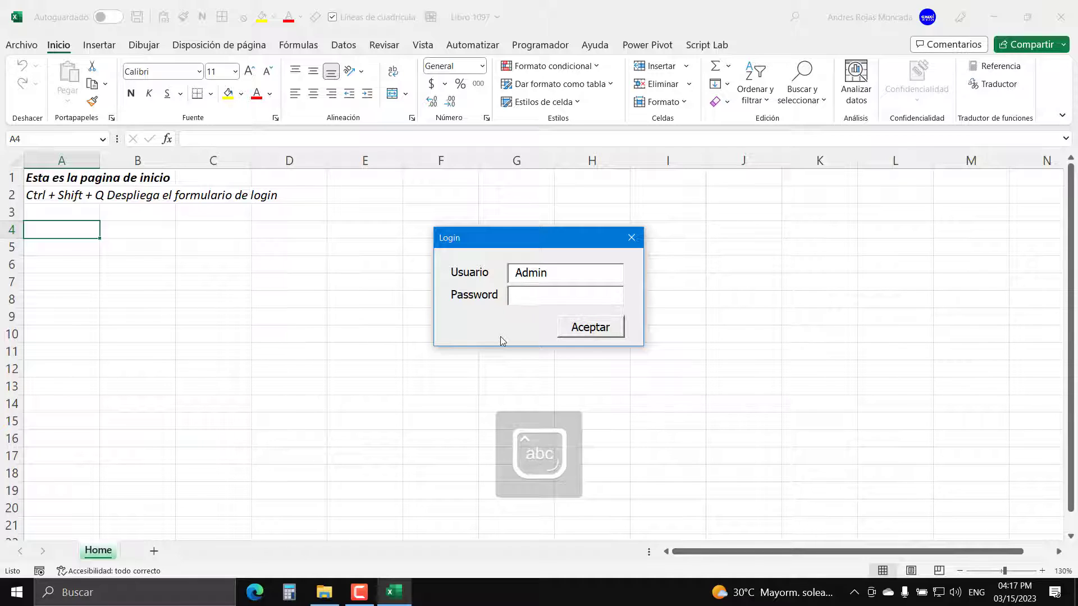
{"action": "type", "text": "*****"}
{"action": "left_click", "coordinate": [593, 330]}
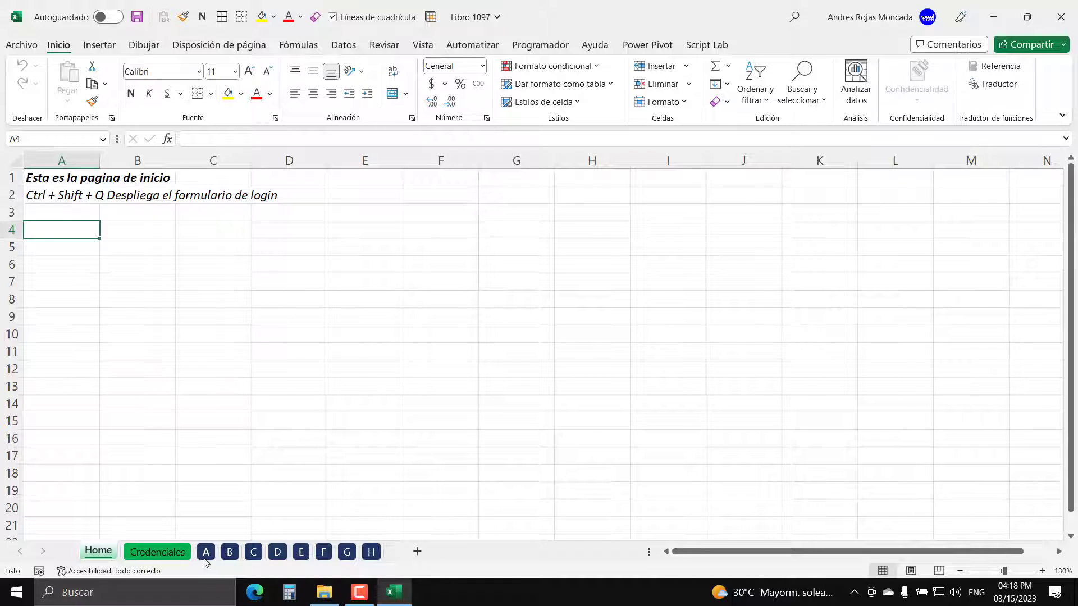
- Check each of sheets A–H and Credenciales, then return to the Home sheet
{"action": "left_click", "coordinate": [206, 556]}
{"action": "left_click", "coordinate": [230, 556]}
{"action": "left_click", "coordinate": [254, 555]}
{"action": "left_click", "coordinate": [278, 556]}
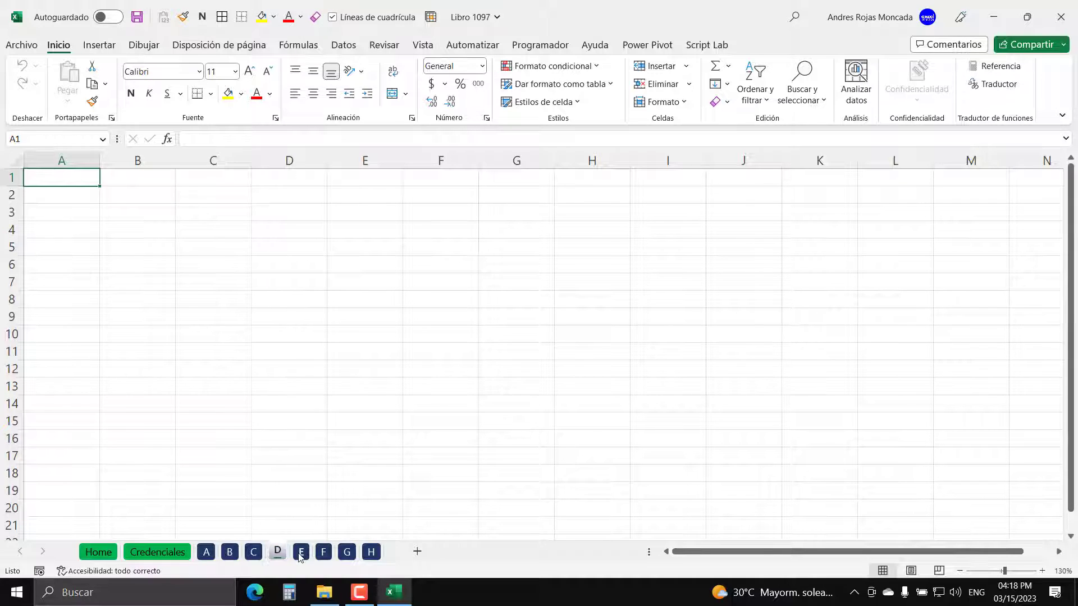
{"action": "left_click", "coordinate": [300, 556]}
{"action": "left_click", "coordinate": [323, 555]}
{"action": "left_click", "coordinate": [346, 555]}
{"action": "left_click", "coordinate": [370, 555]}
{"action": "left_click", "coordinate": [163, 556]}
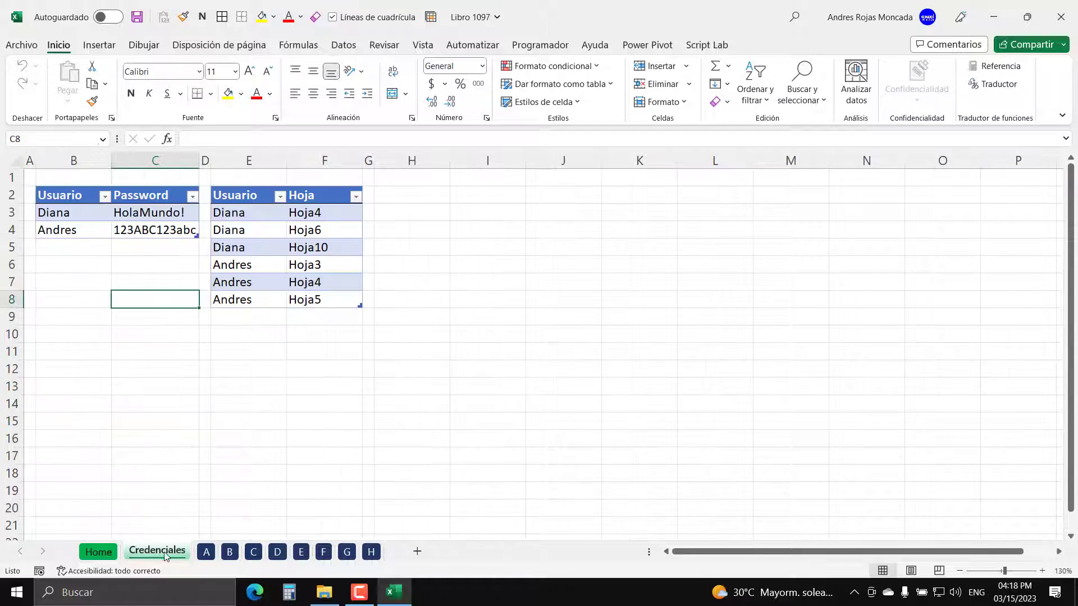
{"action": "left_click", "coordinate": [99, 552]}
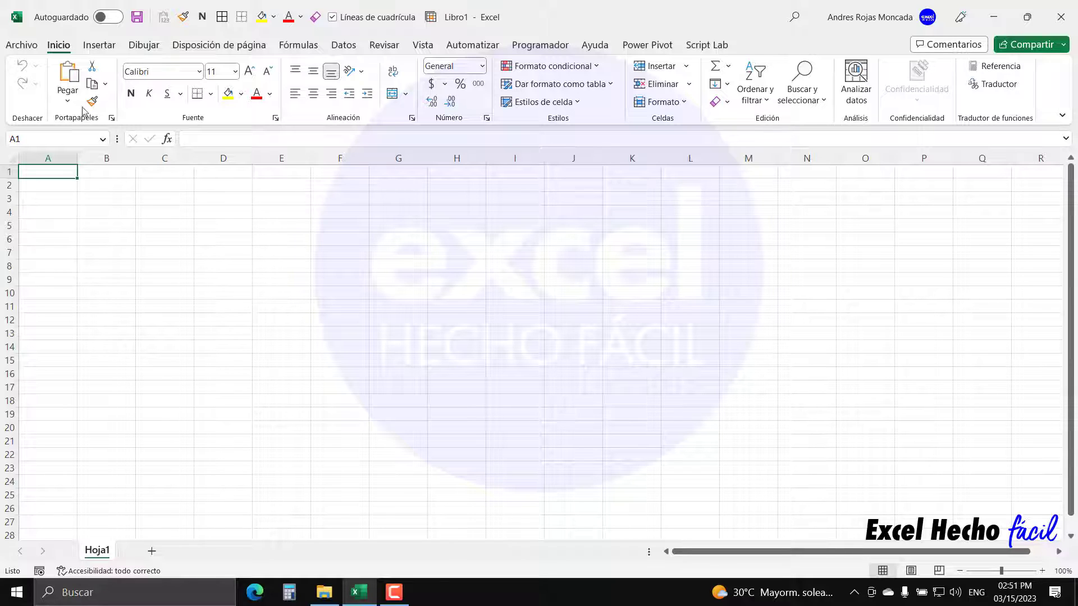
- In Save As, browse to the Workbook 1097 folder on the Escritorio
{"action": "left_click", "coordinate": [31, 48]}
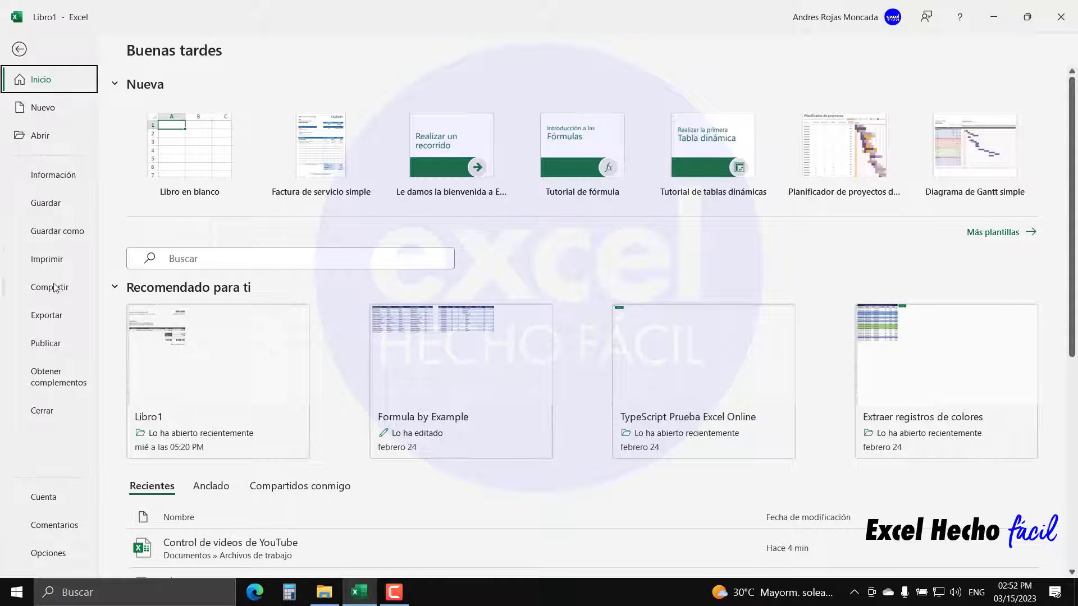
{"action": "left_click", "coordinate": [55, 234]}
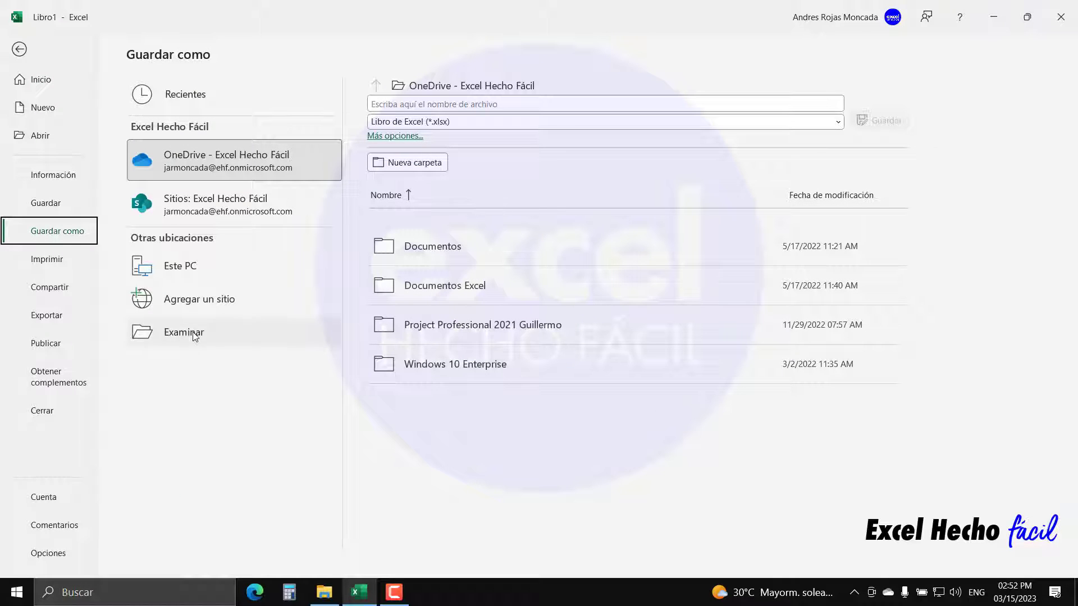
{"action": "left_click", "coordinate": [180, 334]}
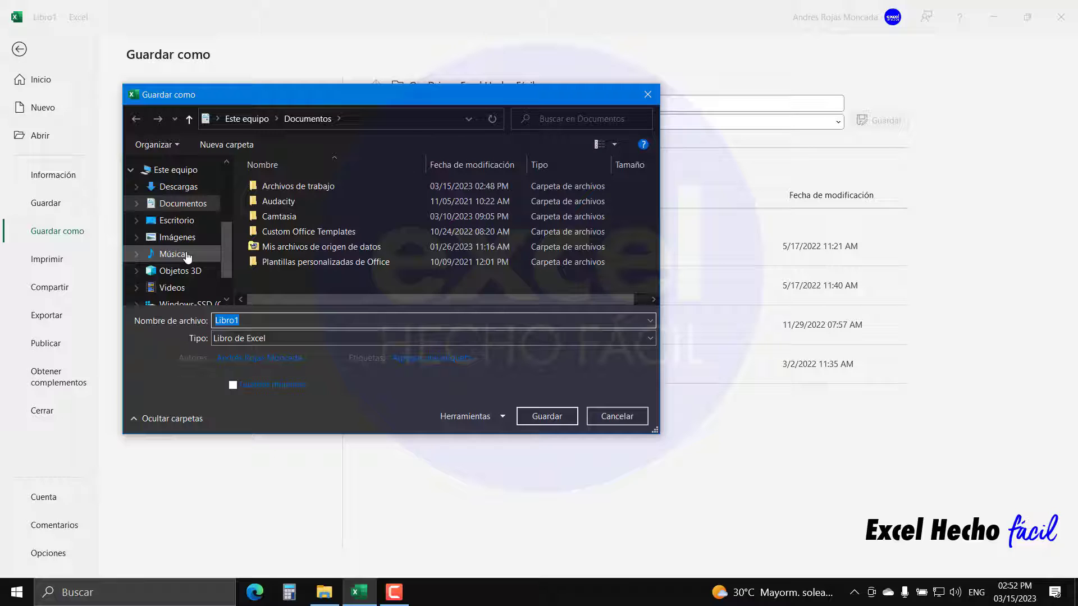
{"action": "left_click", "coordinate": [176, 220]}
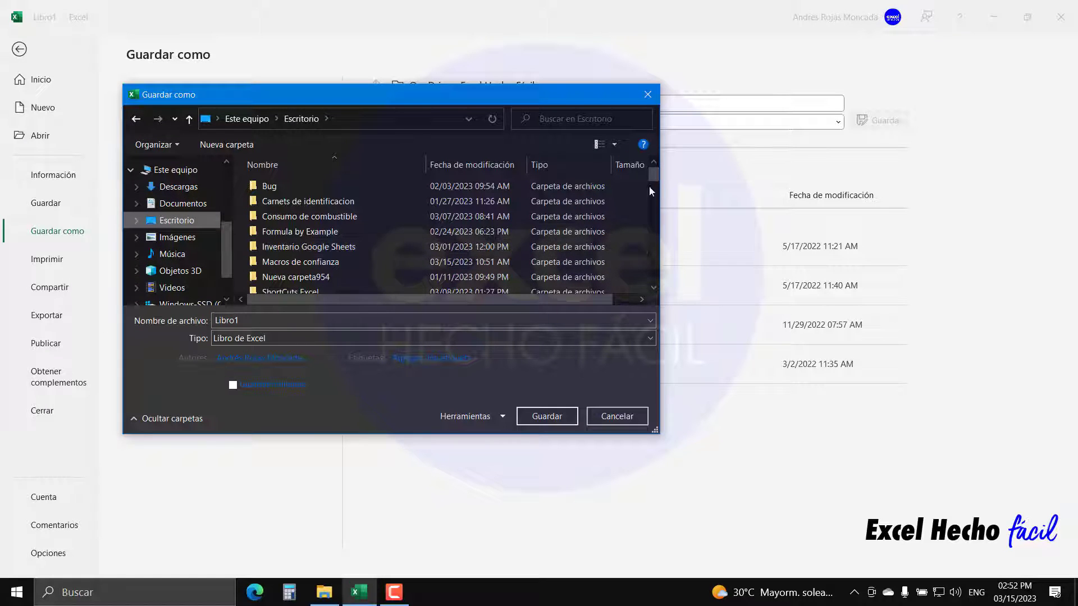
{"action": "left_click_drag", "start_coordinate": [654, 174], "coordinate": [652, 276]}
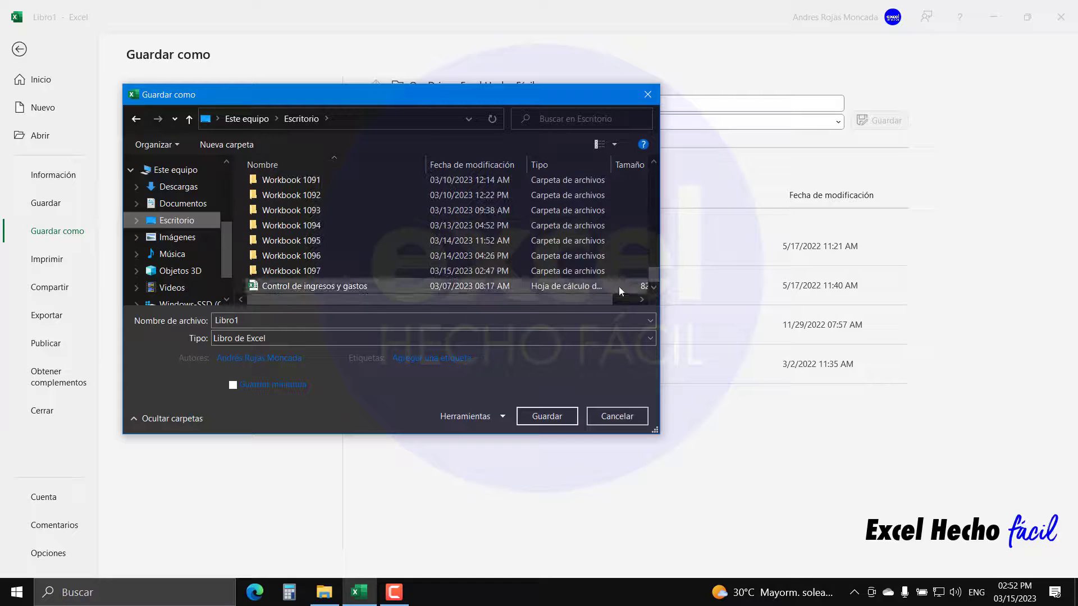
{"action": "double_click", "coordinate": [319, 270]}
- Save the workbook as 'Libro 1097' in Libro de Excel habilitado para macros format
{"action": "double_click", "coordinate": [303, 325]}
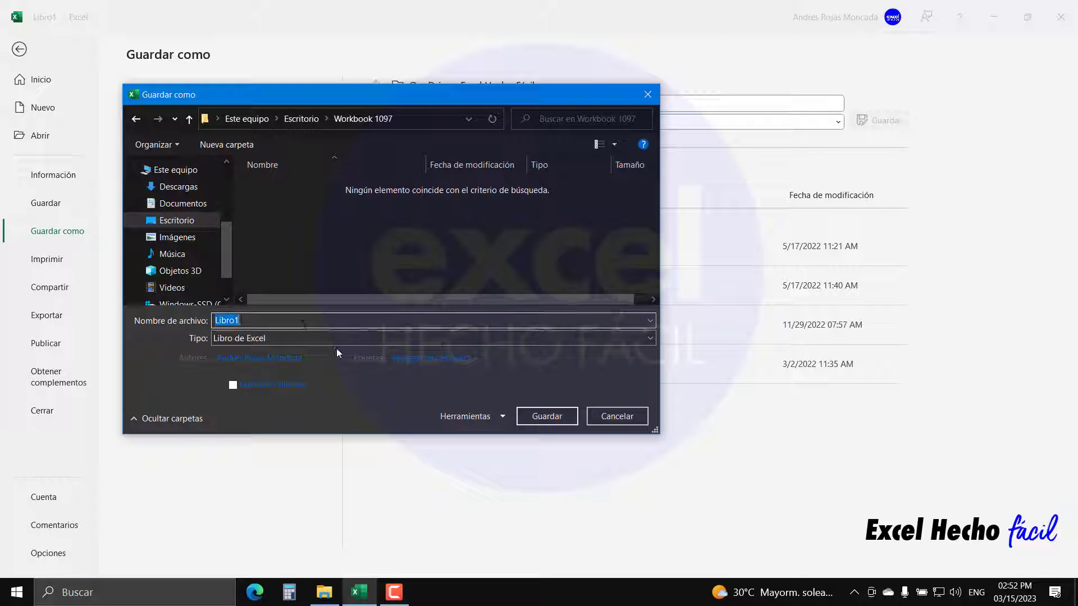
{"action": "type", "text": "Libro 1097"}
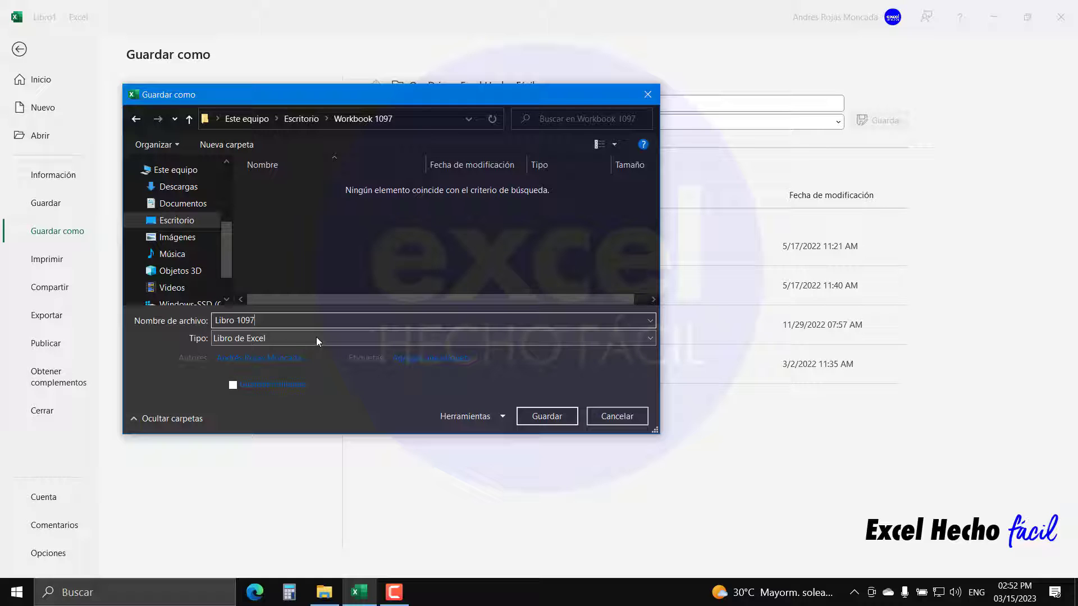
{"action": "left_click", "coordinate": [295, 338]}
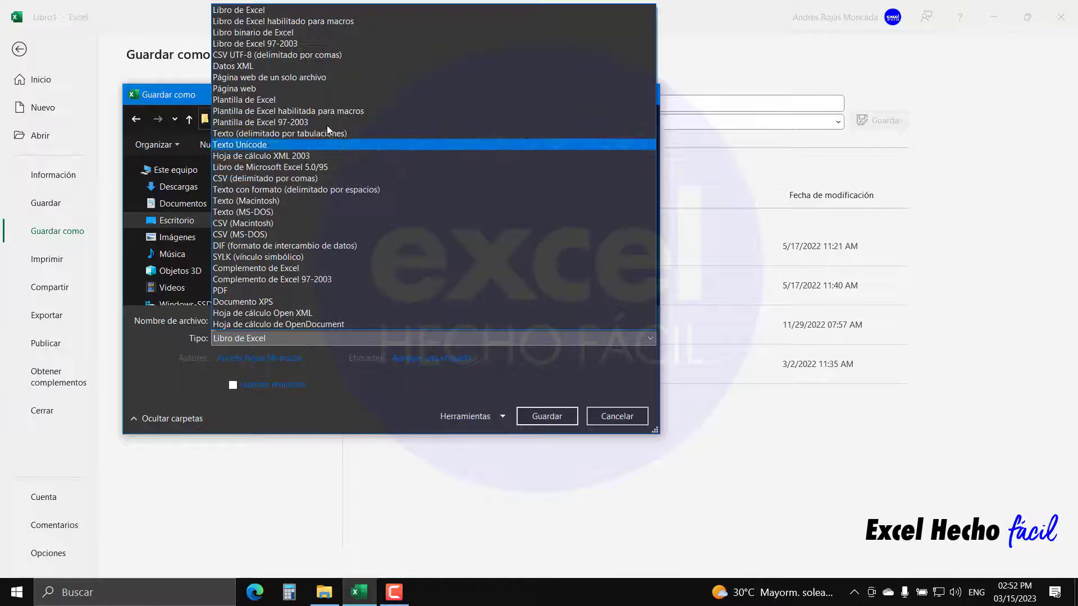
{"action": "left_click", "coordinate": [365, 22]}
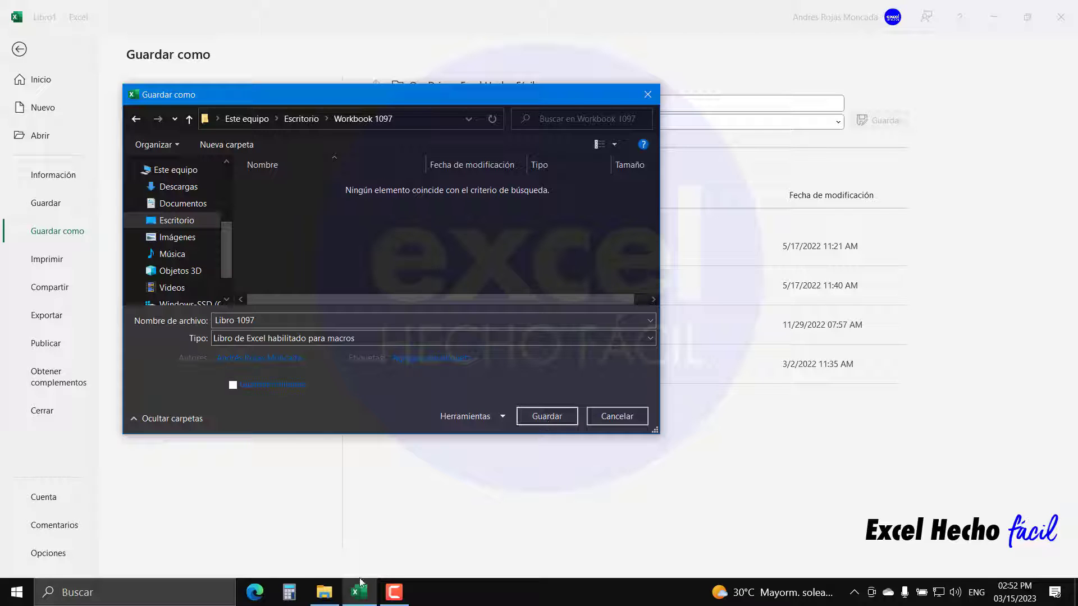
{"action": "left_click", "coordinate": [333, 594]}
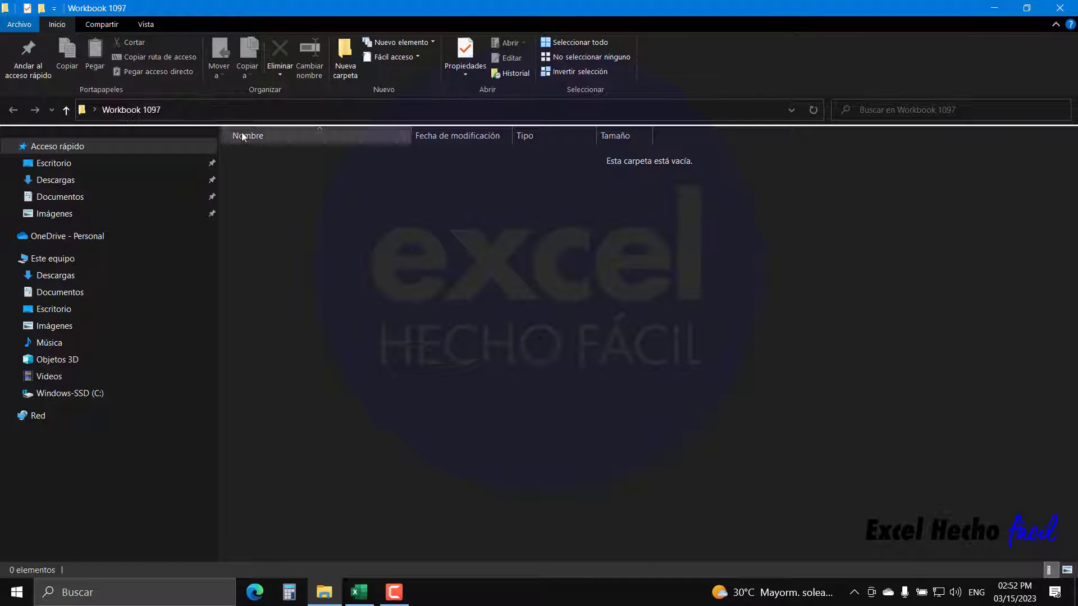
{"action": "left_click", "coordinate": [359, 592]}
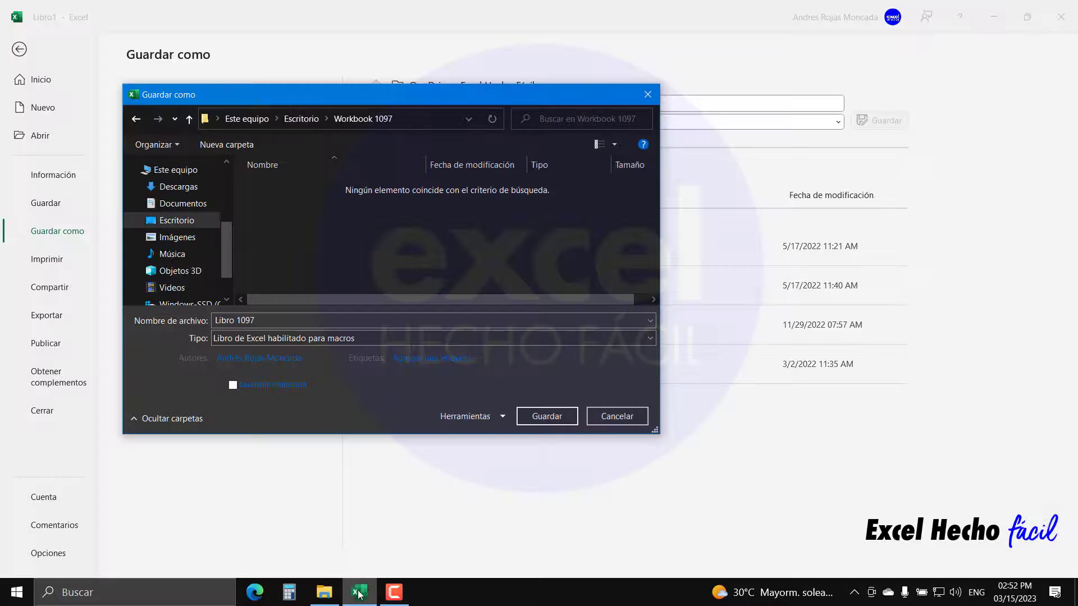
{"action": "left_click", "coordinate": [552, 416]}
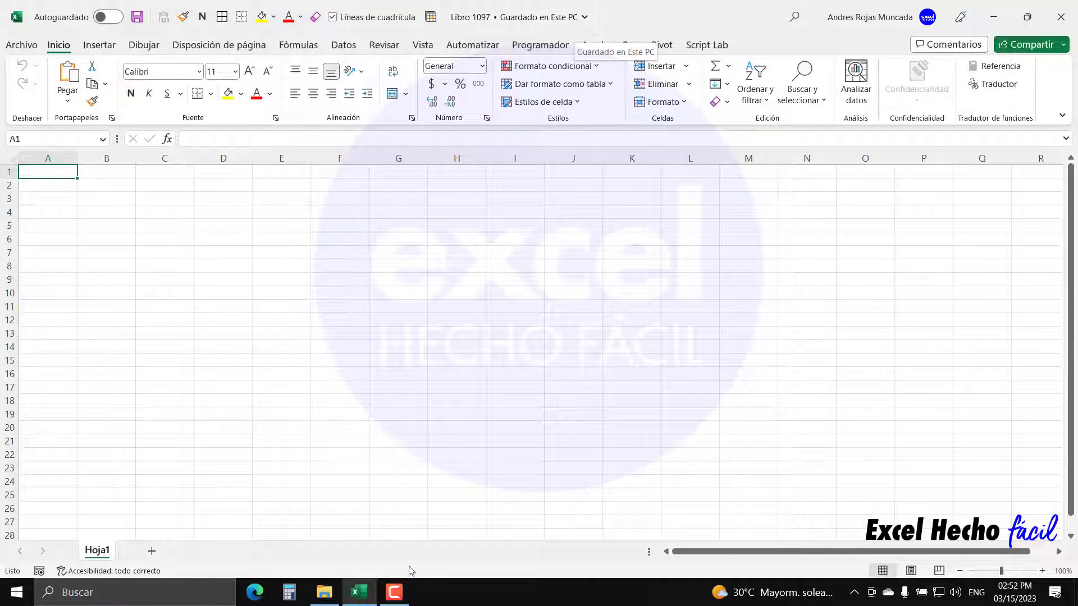
{"action": "left_click", "coordinate": [325, 592]}
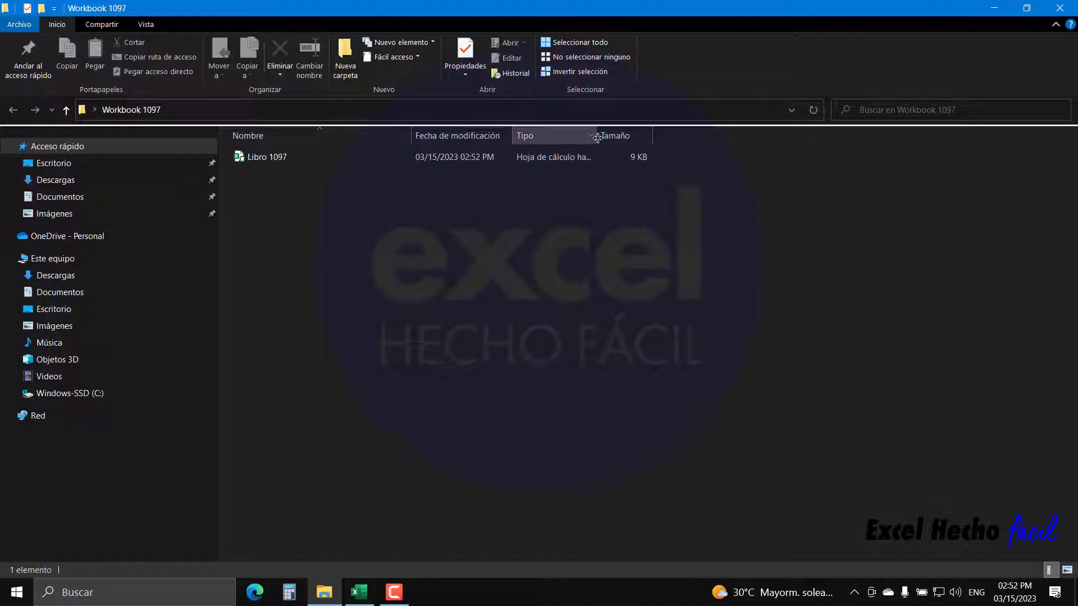
{"action": "left_click_drag", "start_coordinate": [596, 135], "coordinate": [765, 135]}
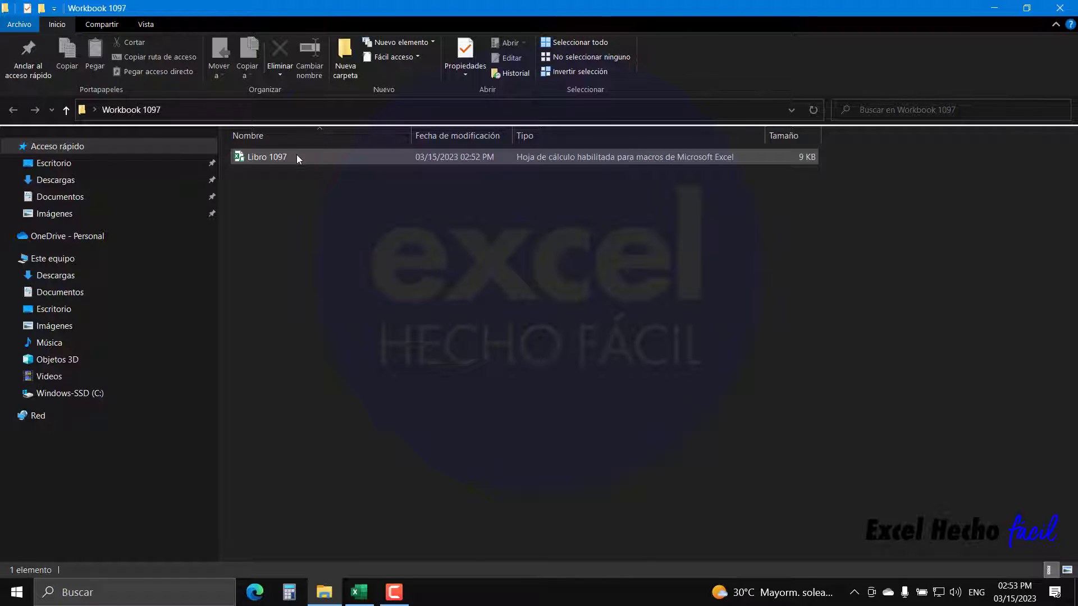
{"action": "left_click", "coordinate": [360, 590]}
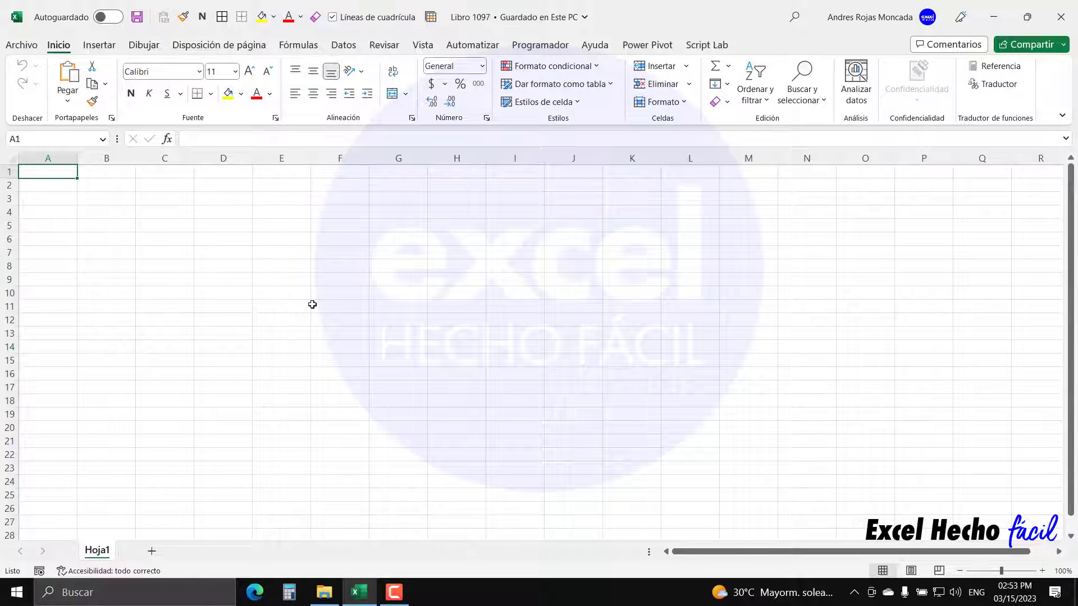
- Show the Programador (Developer) ribbon tab
{"action": "left_click", "coordinate": [540, 45]}
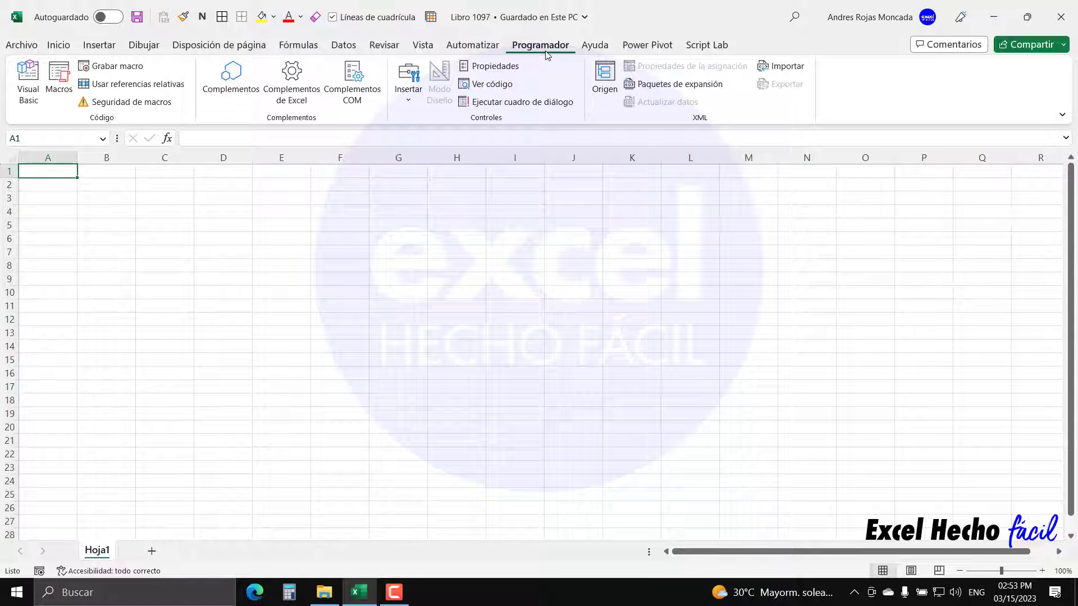
{"action": "left_click", "coordinate": [22, 49]}
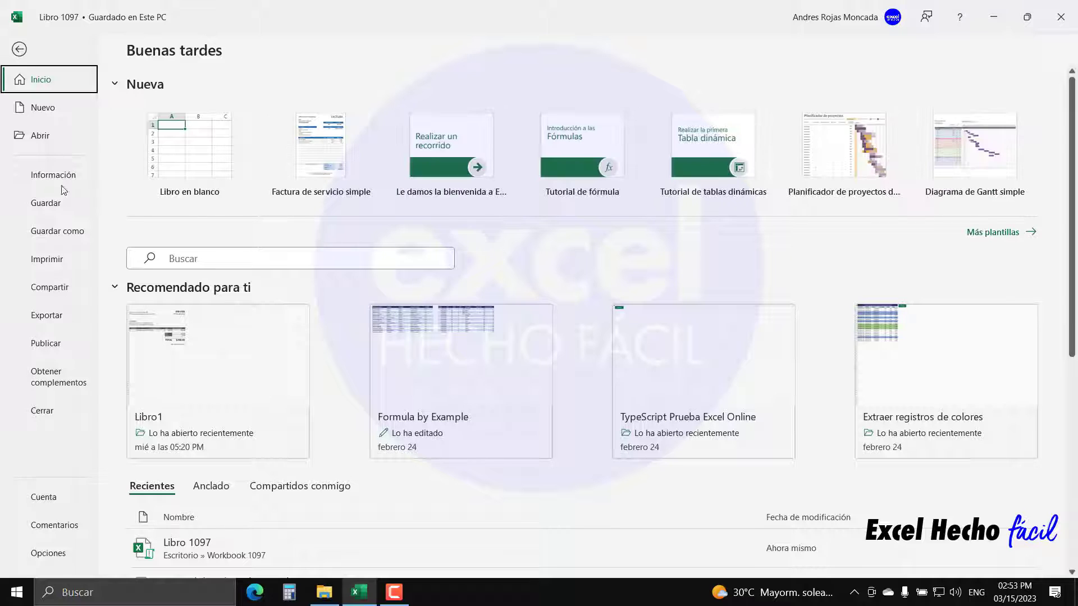
{"action": "left_click", "coordinate": [55, 555]}
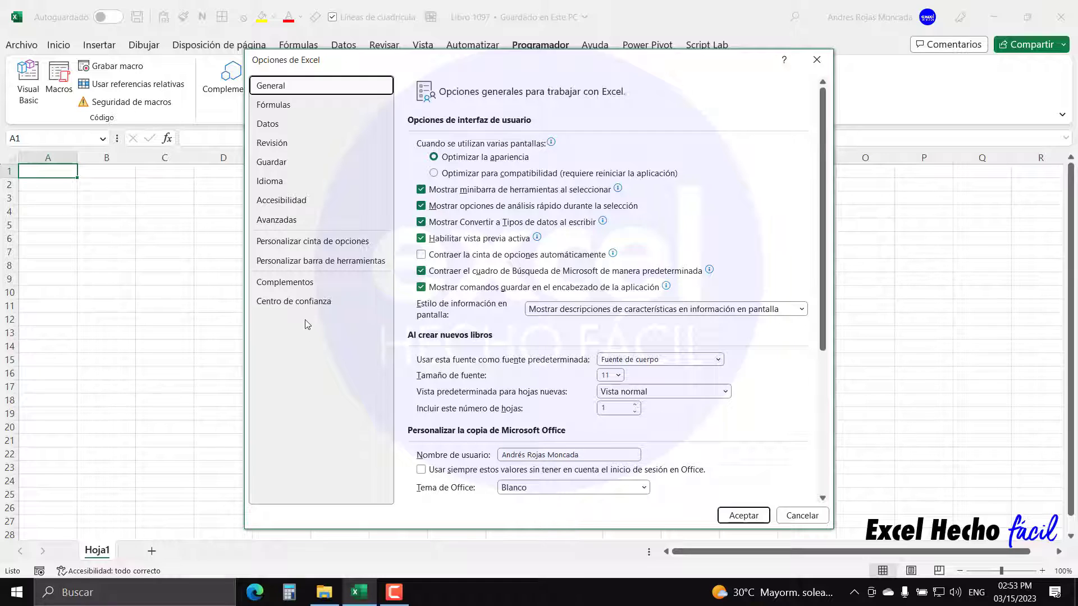
{"action": "left_click", "coordinate": [309, 243]}
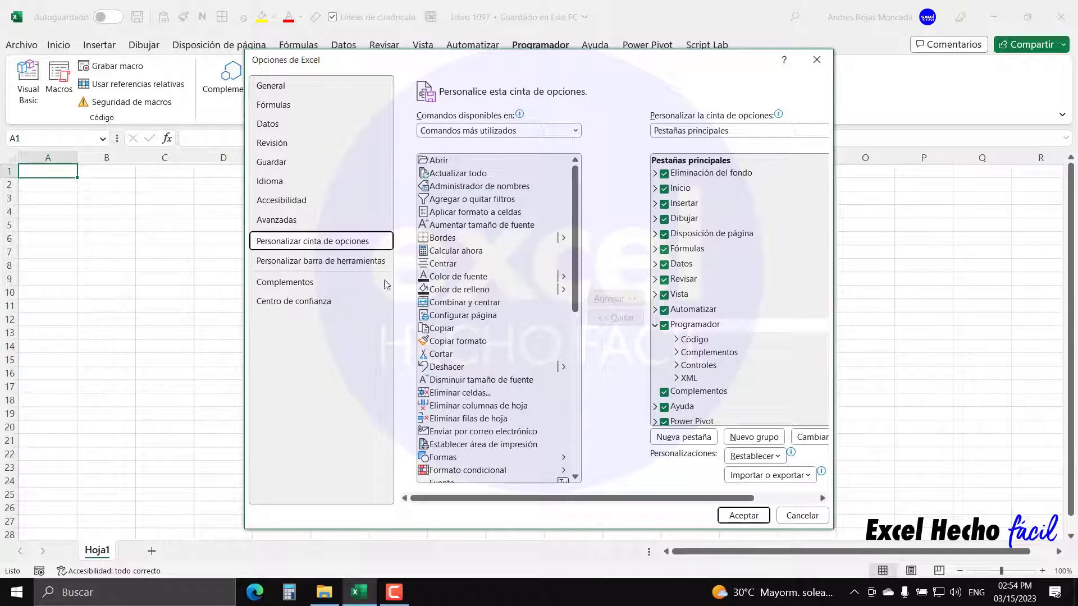
{"action": "left_click_drag", "start_coordinate": [834, 311], "coordinate": [974, 311]}
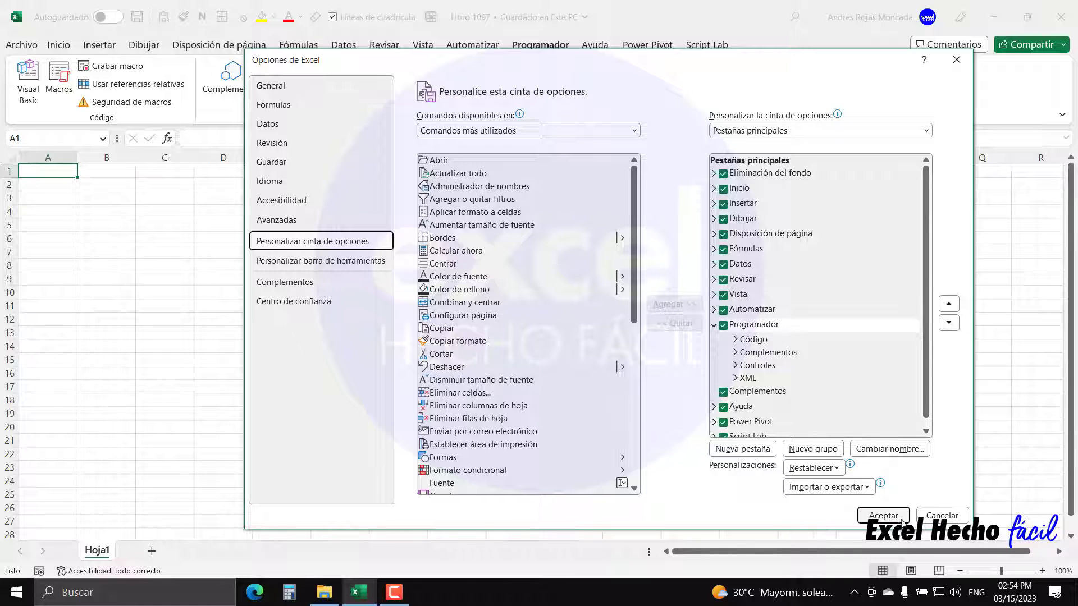
{"action": "left_click", "coordinate": [957, 61]}
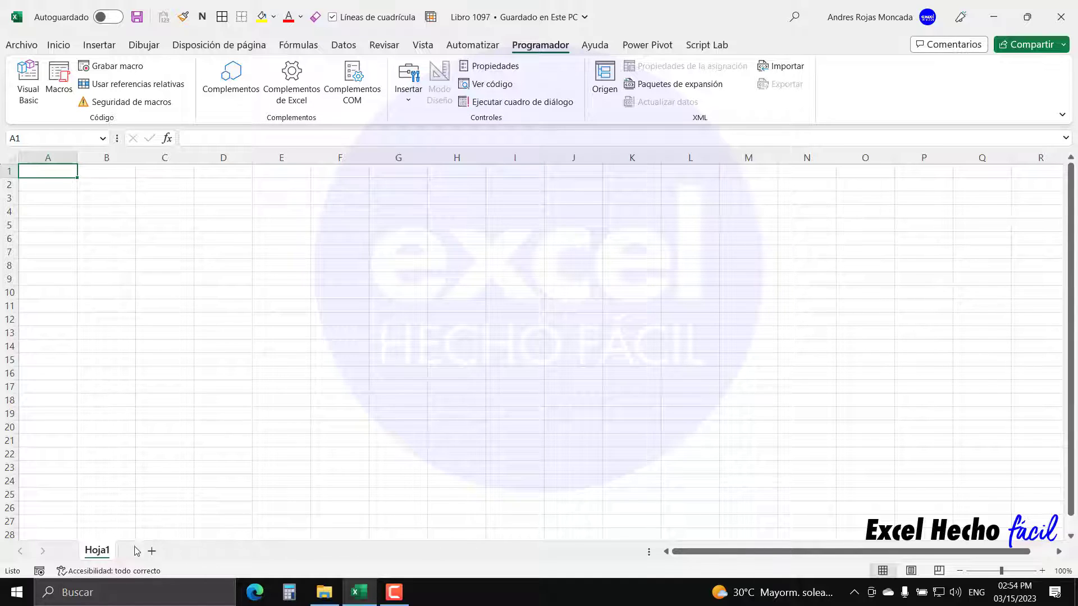
- Rename sheet Hoja1 to 'Home', fixing the mistyped capitalisation
{"action": "double_click", "coordinate": [97, 551]}
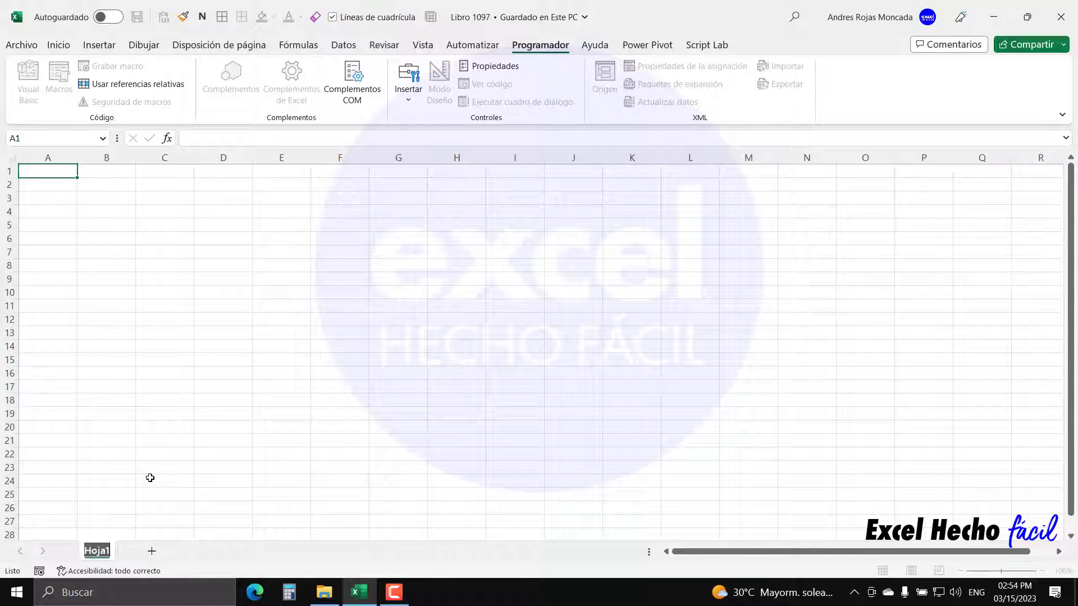
{"action": "type", "text": "HOme"}
{"action": "key", "text": "Return"}
{"action": "key", "text": "BackSpace"}
{"action": "key", "text": "BackSpace"}
{"action": "key", "text": "BackSpace"}
{"action": "type", "text": "ome"}
{"action": "key", "text": "Return"}
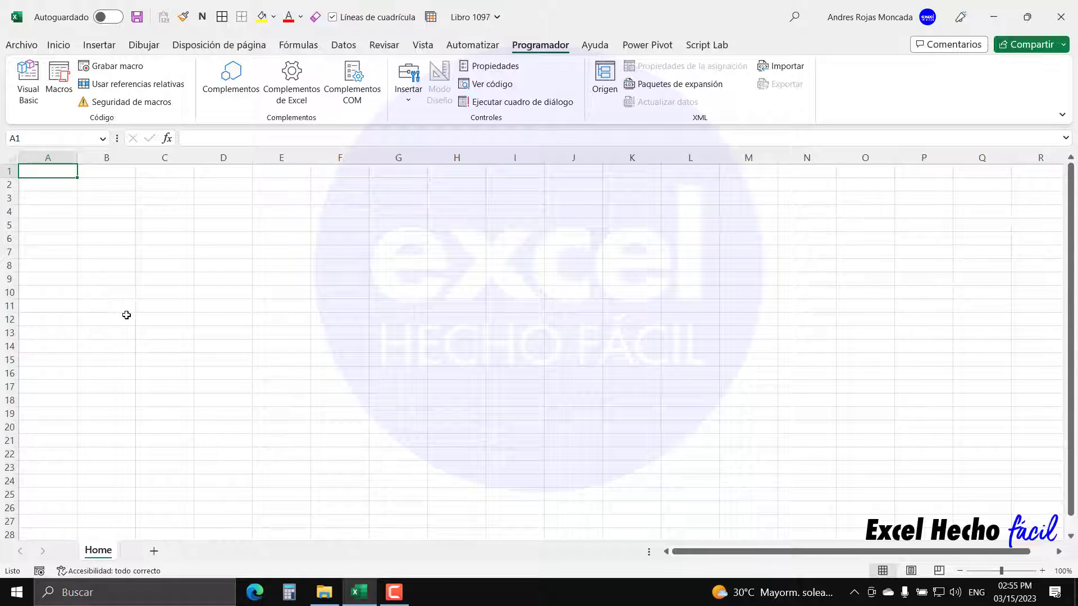
- Enter 'Esta es la pagina de inicio' in A1 and zoom the sheet in
{"action": "type", "text": "Esta es la p"}
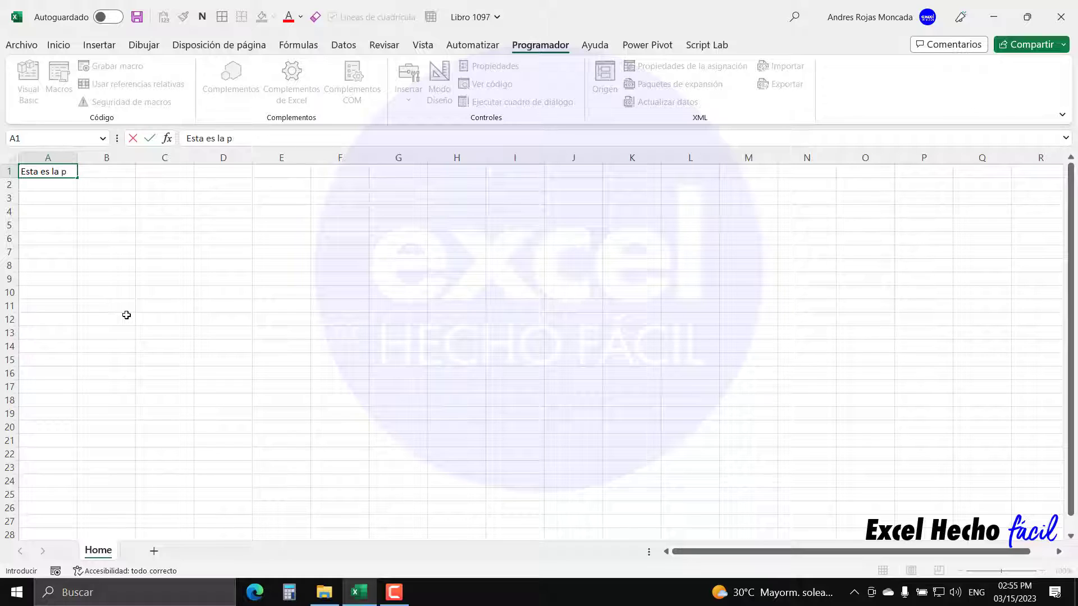
{"action": "type", "text": "agina de inicio"}
{"action": "key", "text": "Return"}
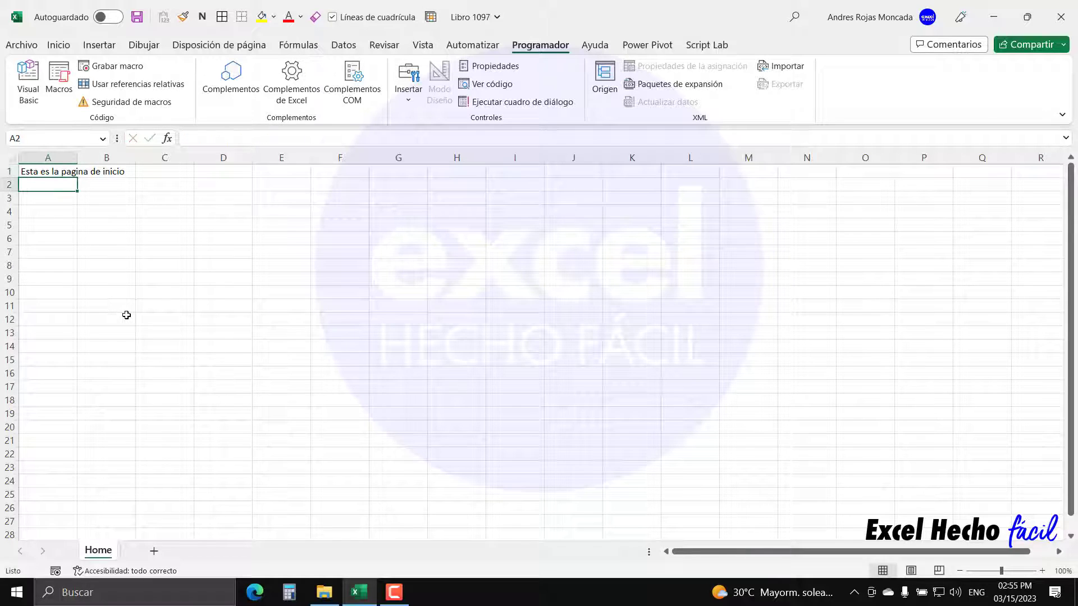
{"action": "left_click", "coordinate": [1042, 571]}
{"action": "left_click", "coordinate": [1042, 571]}
{"action": "left_click", "coordinate": [1042, 570]}
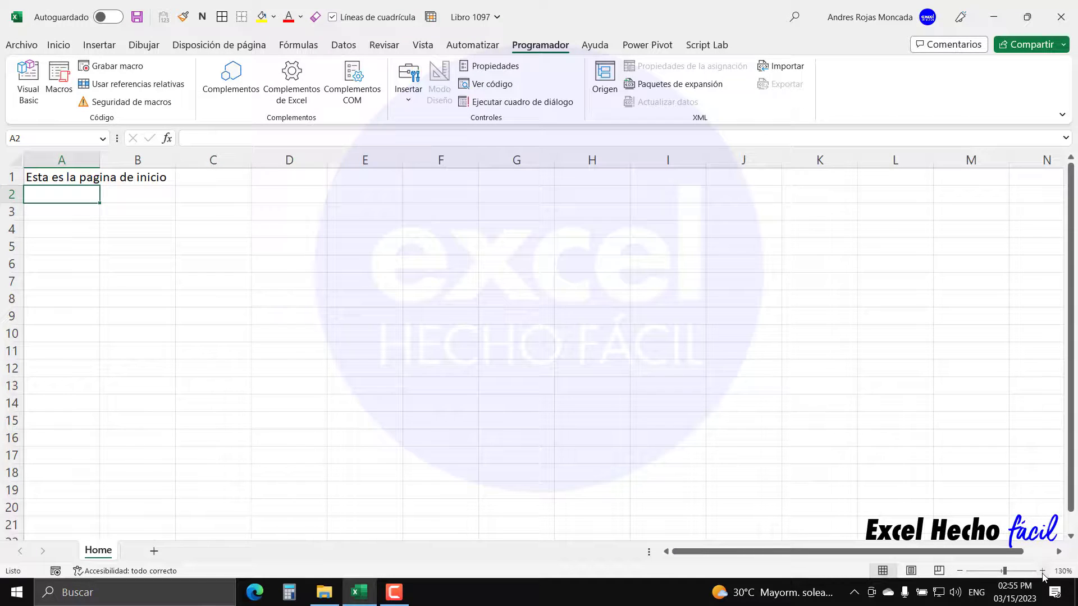
- Make the A1 text bold and italic from the Inicio tab
{"action": "left_click", "coordinate": [58, 180]}
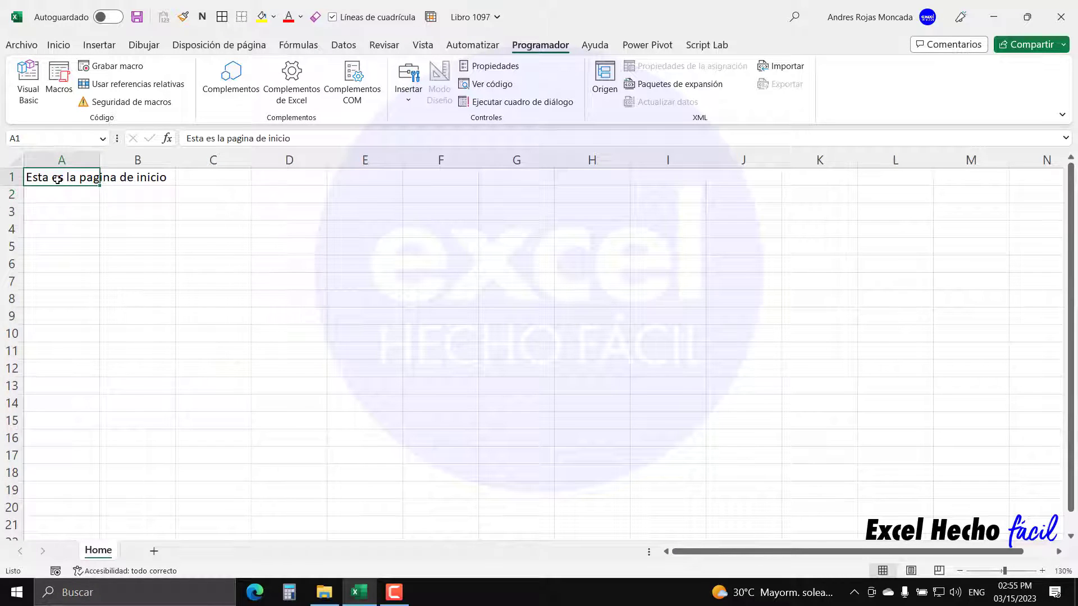
{"action": "left_click", "coordinate": [58, 45]}
{"action": "left_click", "coordinate": [131, 94]}
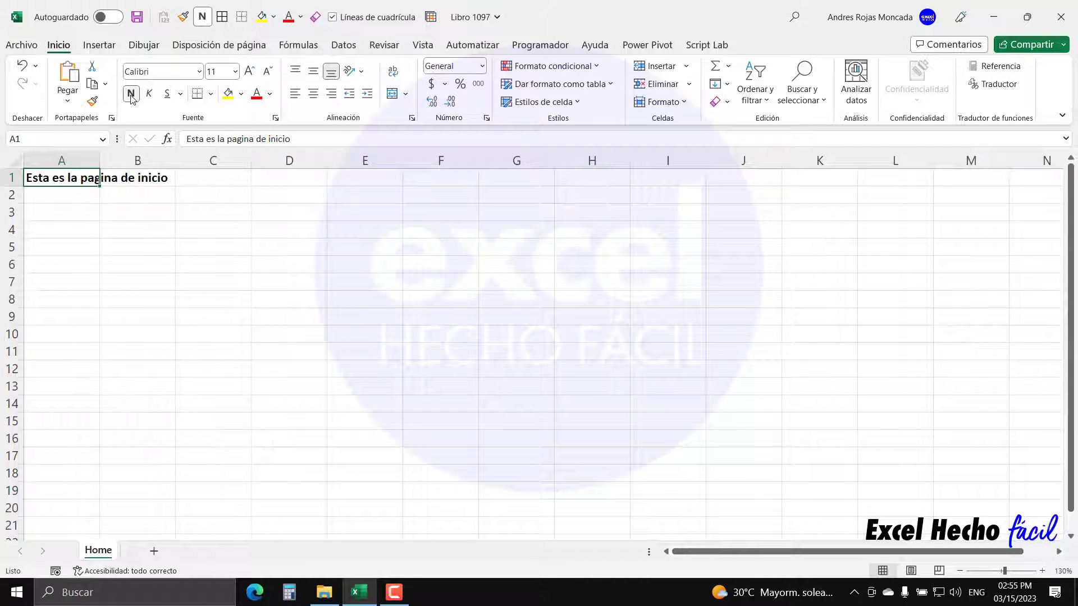
{"action": "left_click", "coordinate": [149, 93]}
{"action": "left_click", "coordinate": [75, 197]}
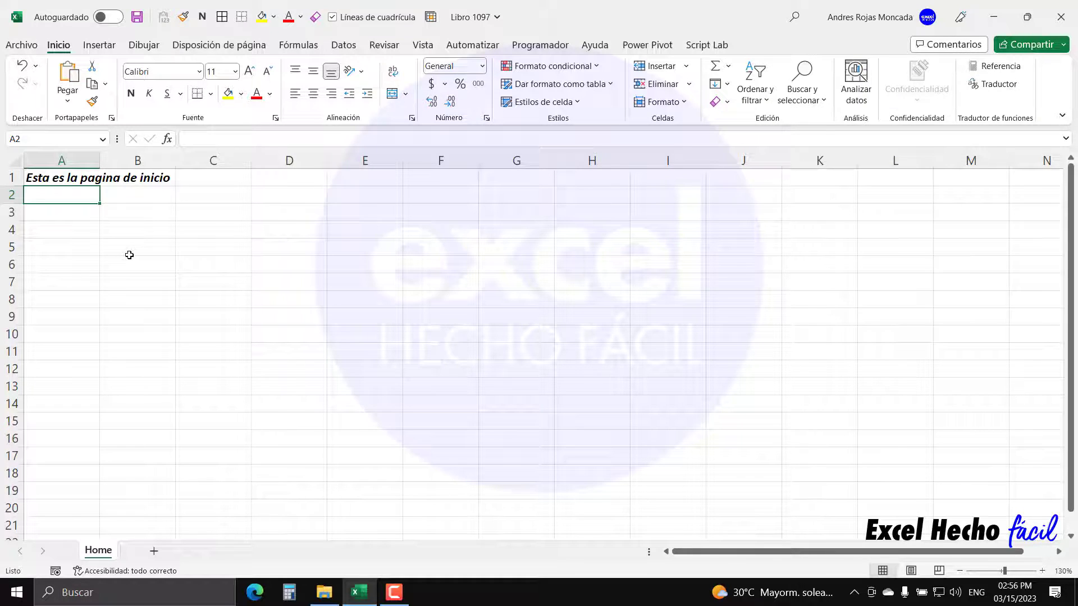
- Enter the A2 note 'Ctrl + Shift + Q Despliega el formulario de login', correcting its last word
{"action": "type", "text": "Ctrl +"}
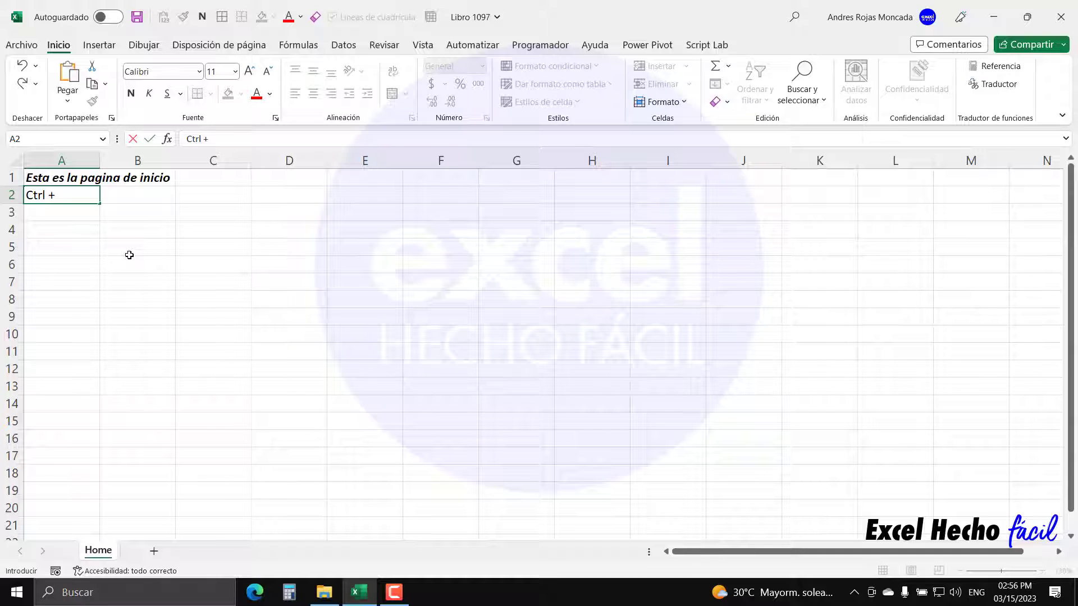
{"action": "type", "text": " Shift + Q De"}
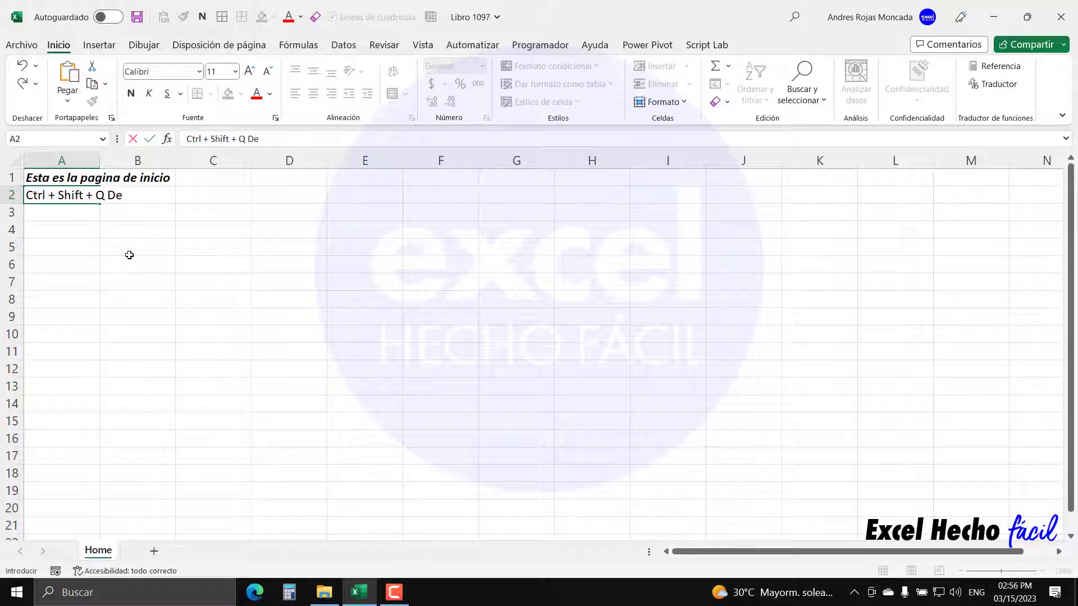
{"action": "type", "text": "spliega el formulario de login"}
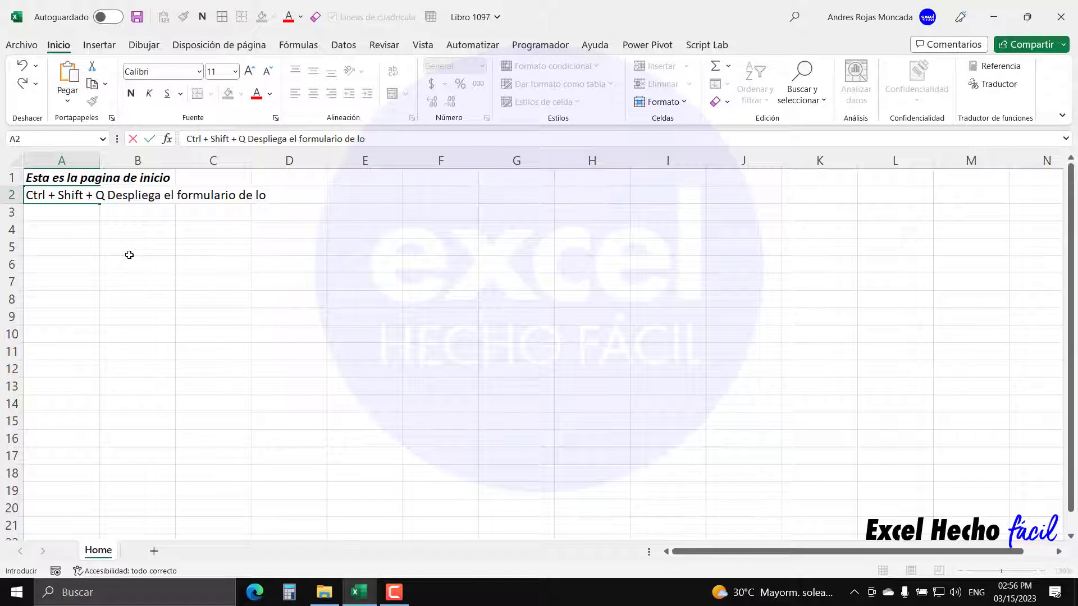
{"action": "key", "text": "BackSpace"}
{"action": "key", "text": "BackSpace"}
{"action": "key", "text": "BackSpace"}
{"action": "key", "text": "BackSpace"}
{"action": "type", "text": "Login"}
{"action": "key", "text": "BackSpace"}
{"action": "key", "text": "BackSpace"}
{"action": "key", "text": "BackSpace"}
{"action": "key", "text": "BackSpace"}
{"action": "key", "text": "BackSpace"}
{"action": "type", "text": "log"}
{"action": "key", "text": "BackSpace"}
{"action": "type", "text": "gin"}
{"action": "key", "text": "Return"}
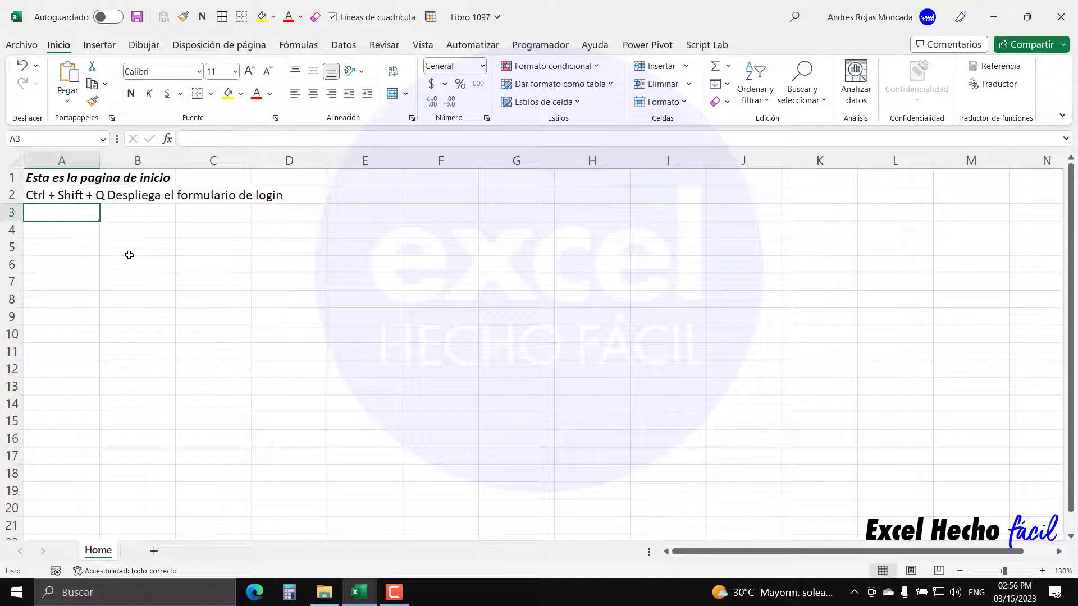
- Make the A2 note italic
{"action": "left_click", "coordinate": [79, 198]}
{"action": "left_click", "coordinate": [150, 95]}
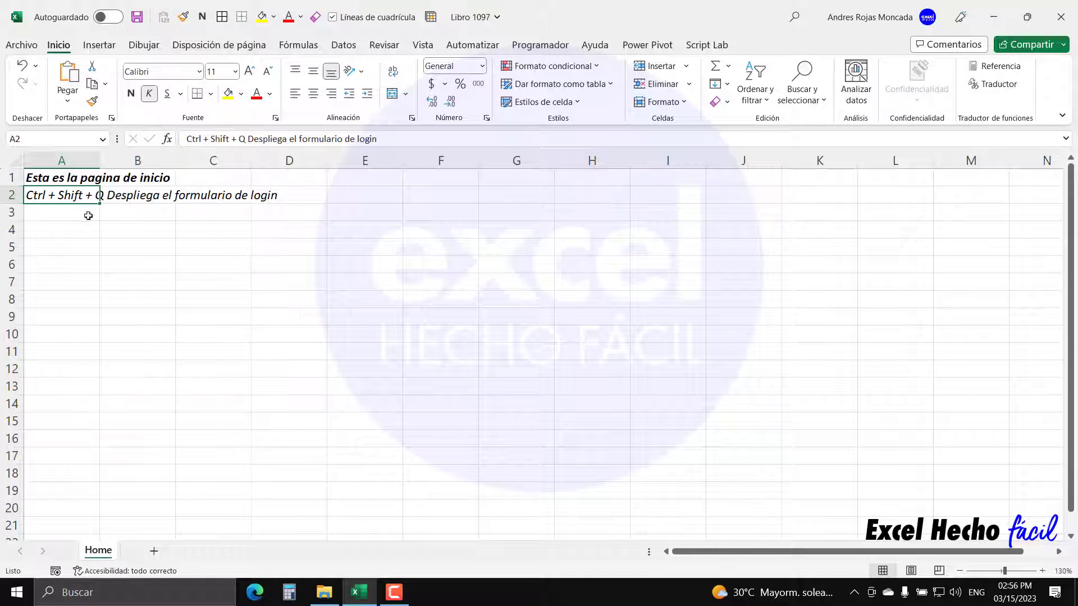
{"action": "left_click", "coordinate": [74, 230]}
- Set the Home sheet tab colour to green from the tab's Color de pestaña menu
{"action": "right_click", "coordinate": [106, 555]}
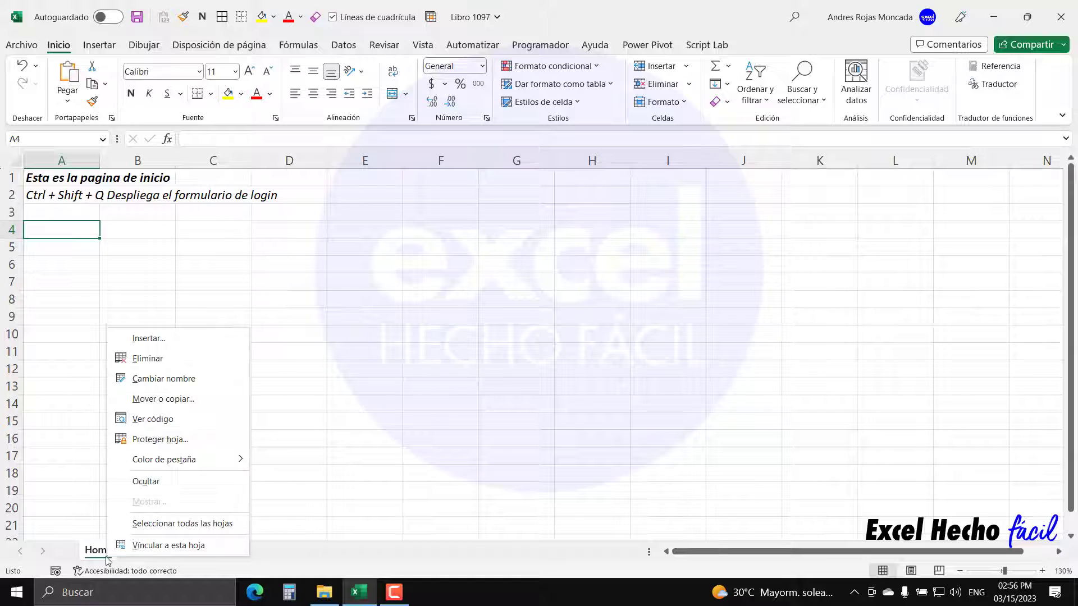
{"action": "mouse_move", "coordinate": [160, 460]}
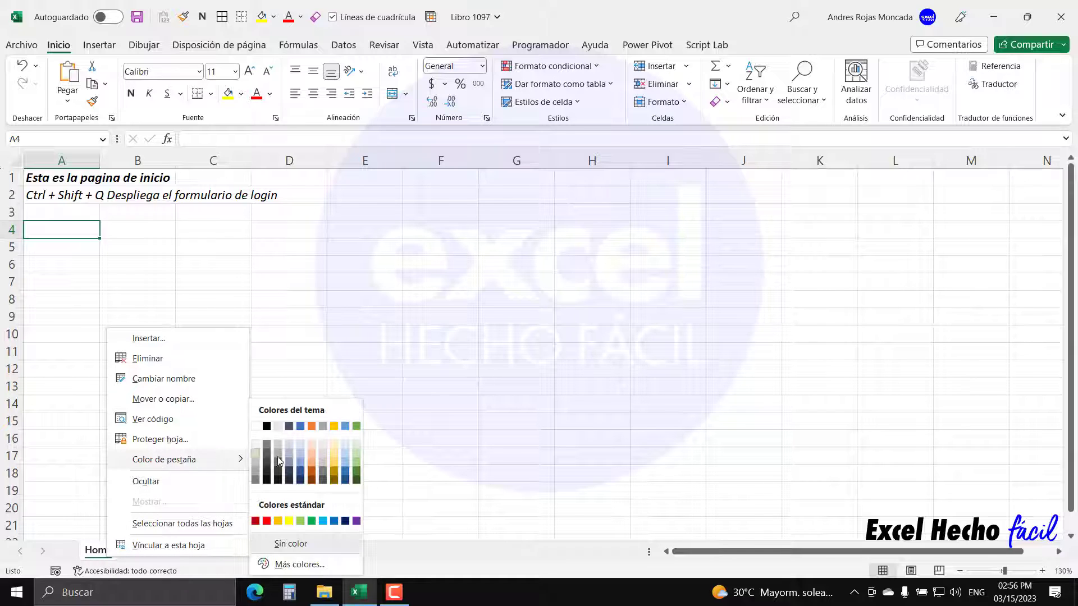
{"action": "left_click", "coordinate": [314, 523]}
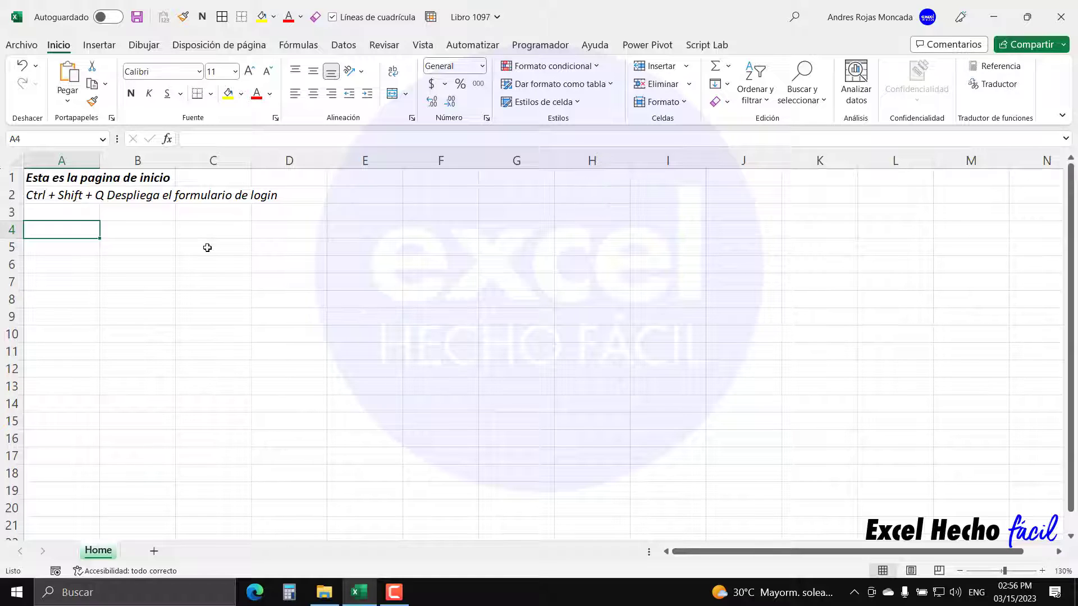
- Add a new sheet and rename it Credenciales
{"action": "left_click", "coordinate": [157, 552]}
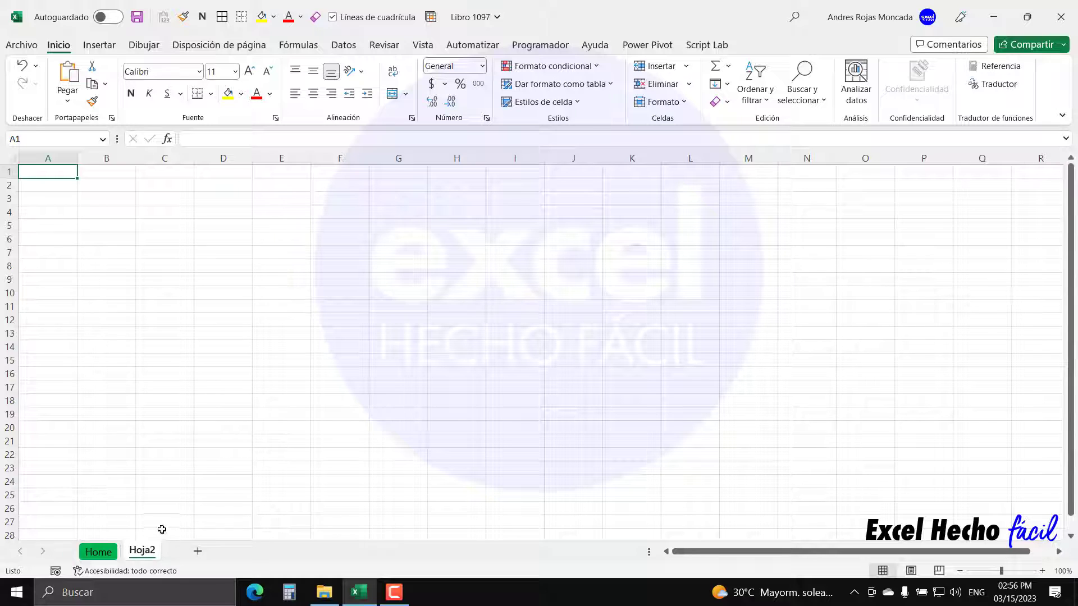
{"action": "double_click", "coordinate": [145, 551]}
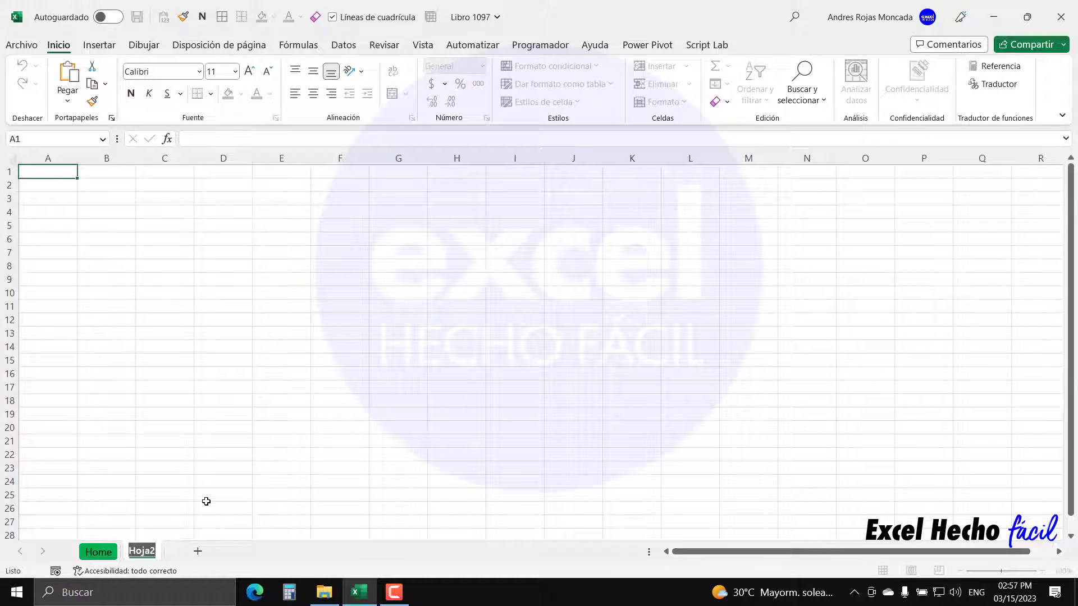
{"action": "type", "text": "Credenciales"}
{"action": "key", "text": "Return"}
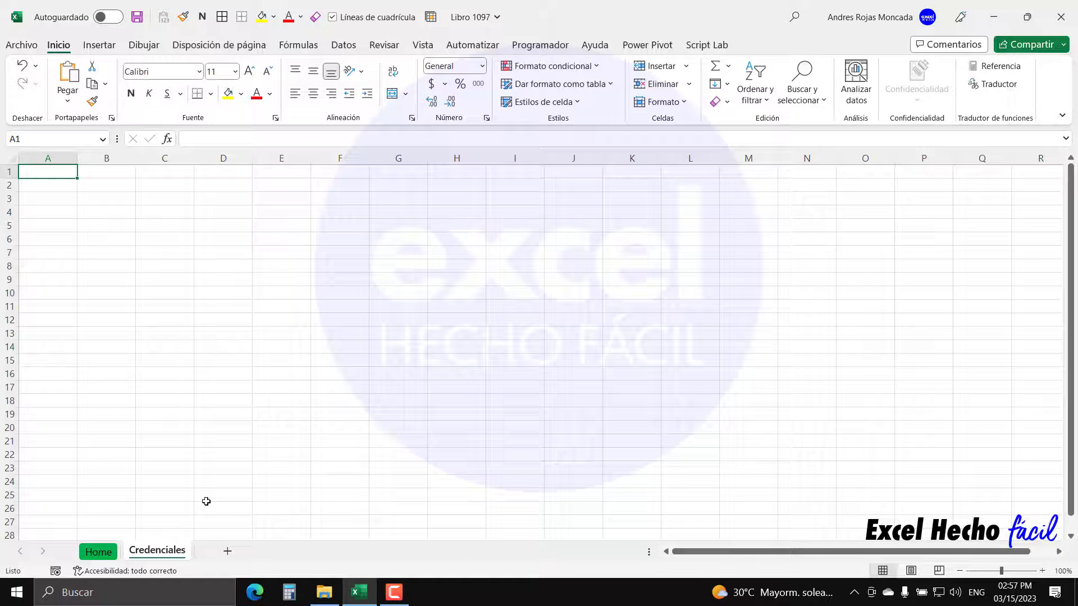
- Colour the Credenciales tab light green and zoom its view to 130%
{"action": "right_click", "coordinate": [163, 547]}
{"action": "mouse_move", "coordinate": [230, 449]}
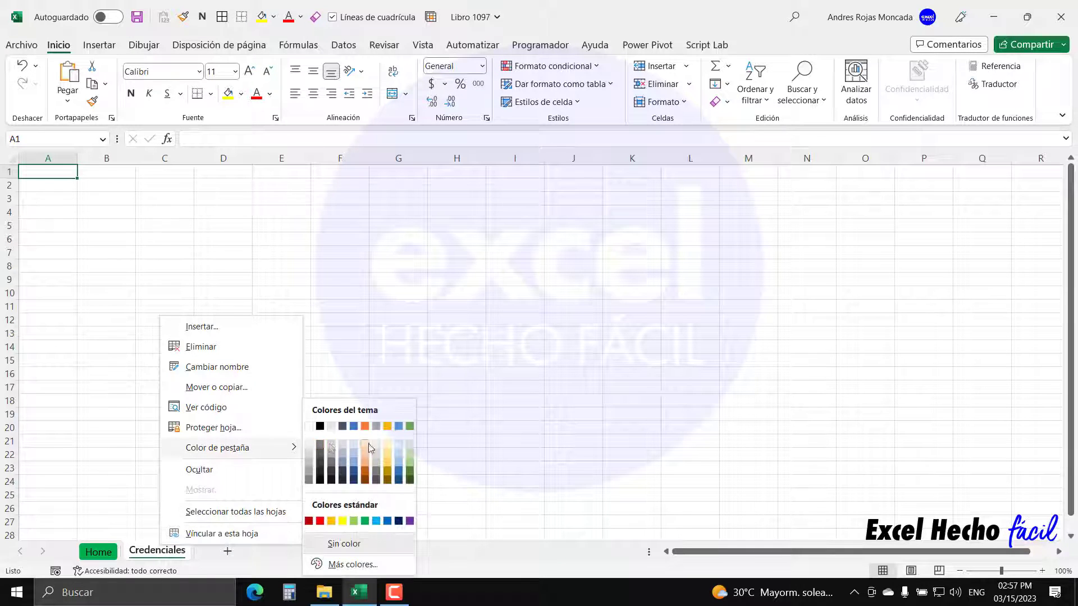
{"action": "left_click", "coordinate": [366, 517]}
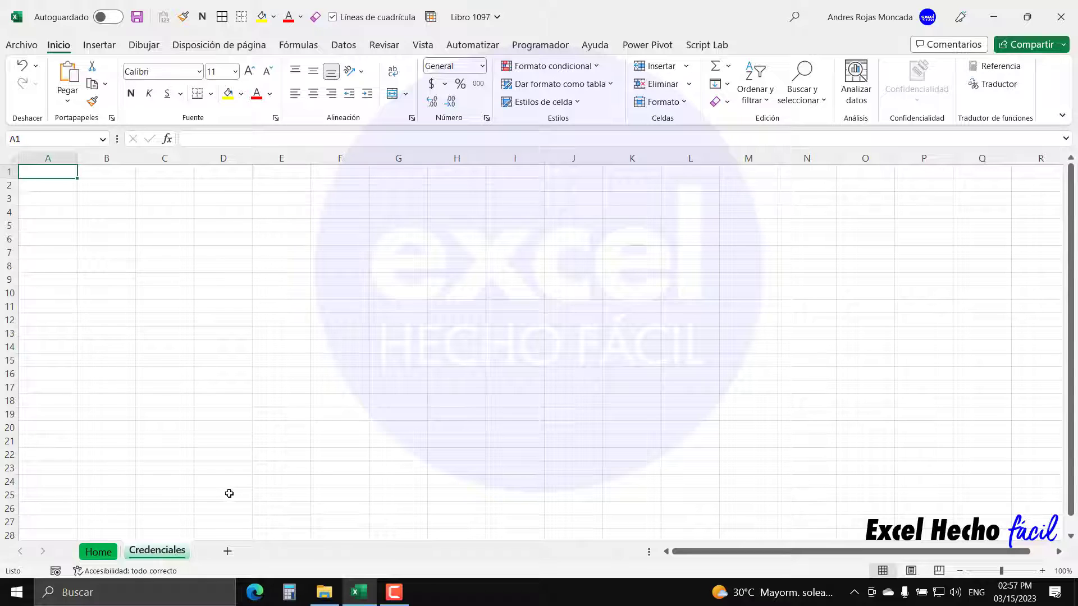
{"action": "left_click", "coordinate": [112, 553]}
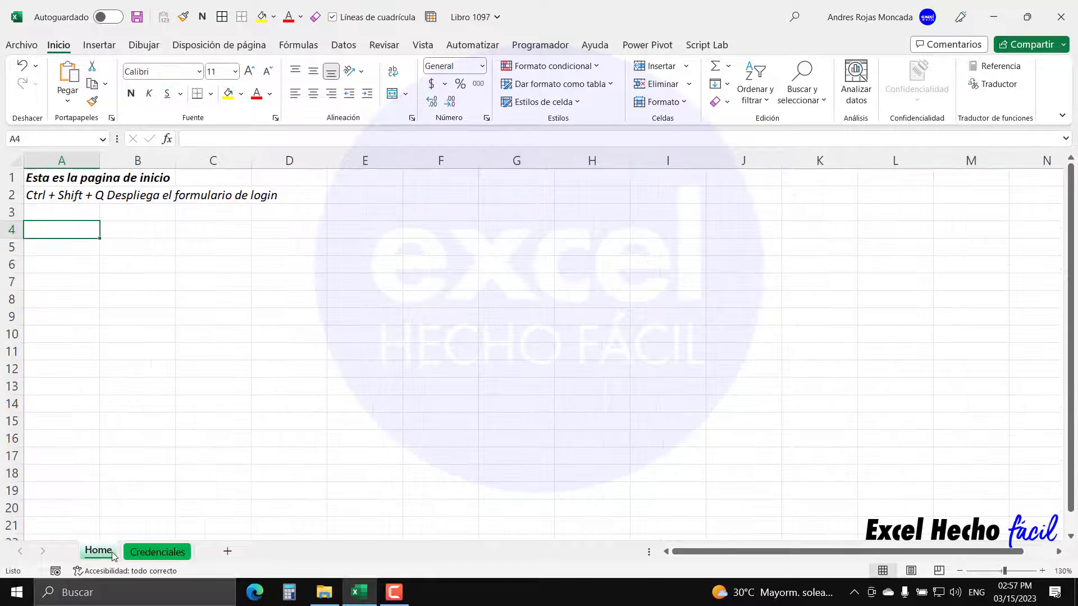
{"action": "left_click", "coordinate": [157, 552]}
{"action": "left_click", "coordinate": [1042, 571]}
{"action": "left_click", "coordinate": [1041, 571]}
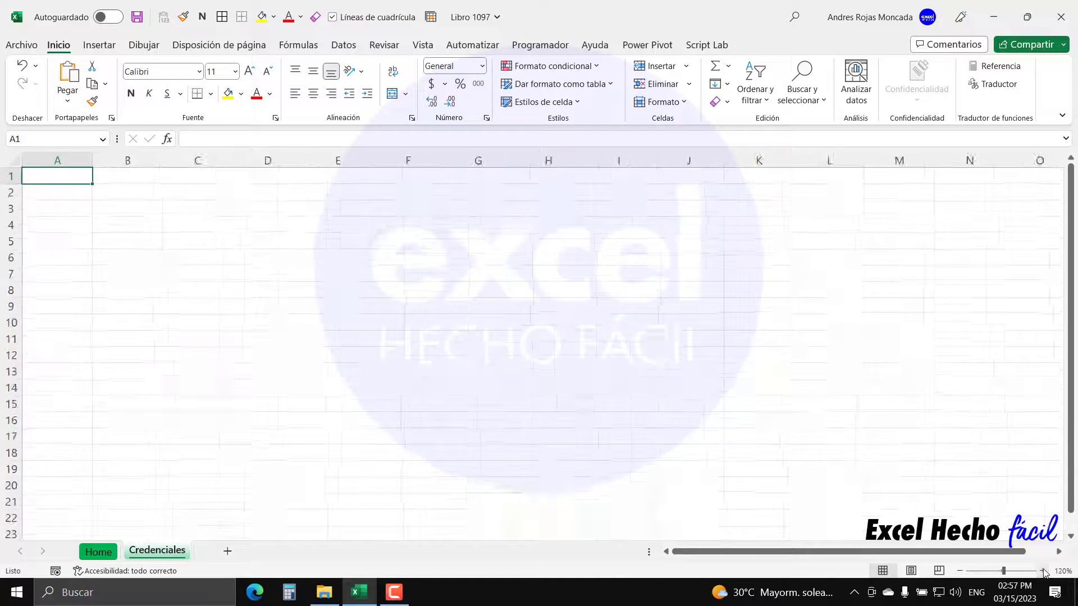
{"action": "left_click", "coordinate": [1041, 570]}
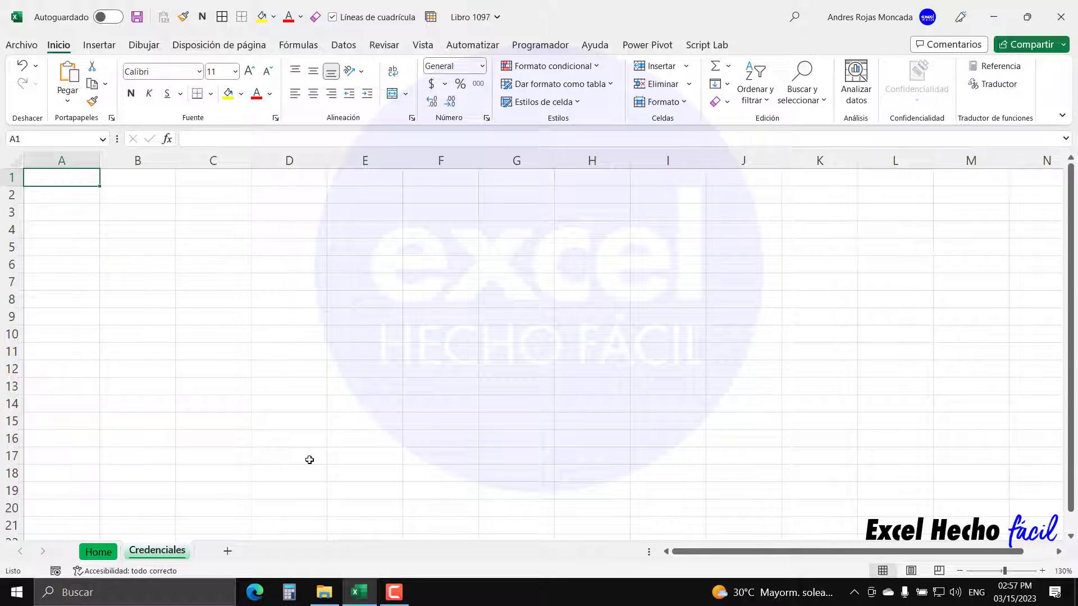
- Enter bold headers Usuario in B2 and Password in C2
{"action": "left_click", "coordinate": [144, 196]}
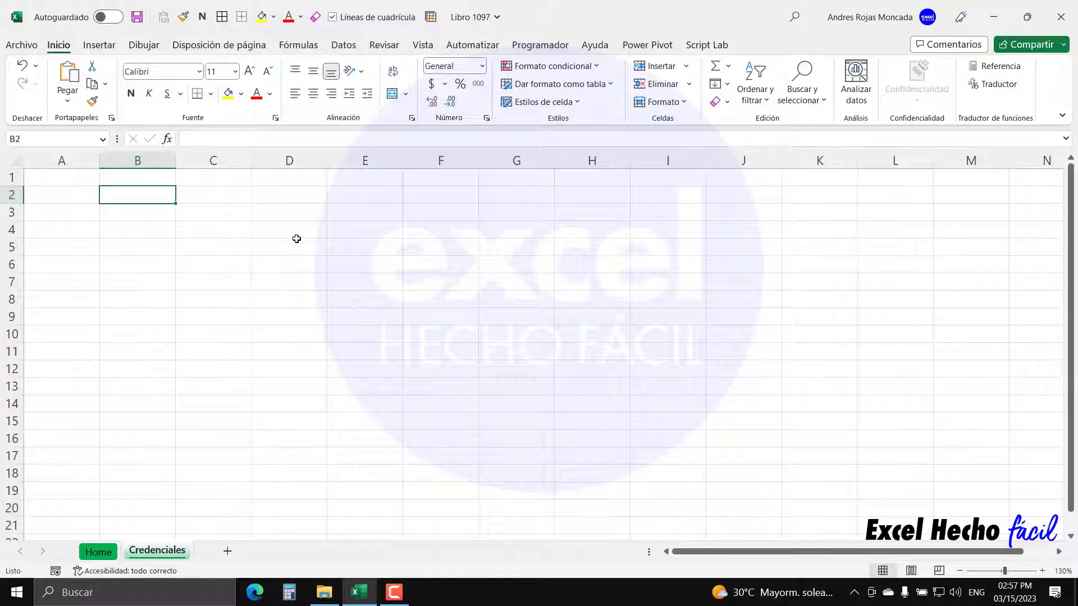
{"action": "type", "text": "Usu"}
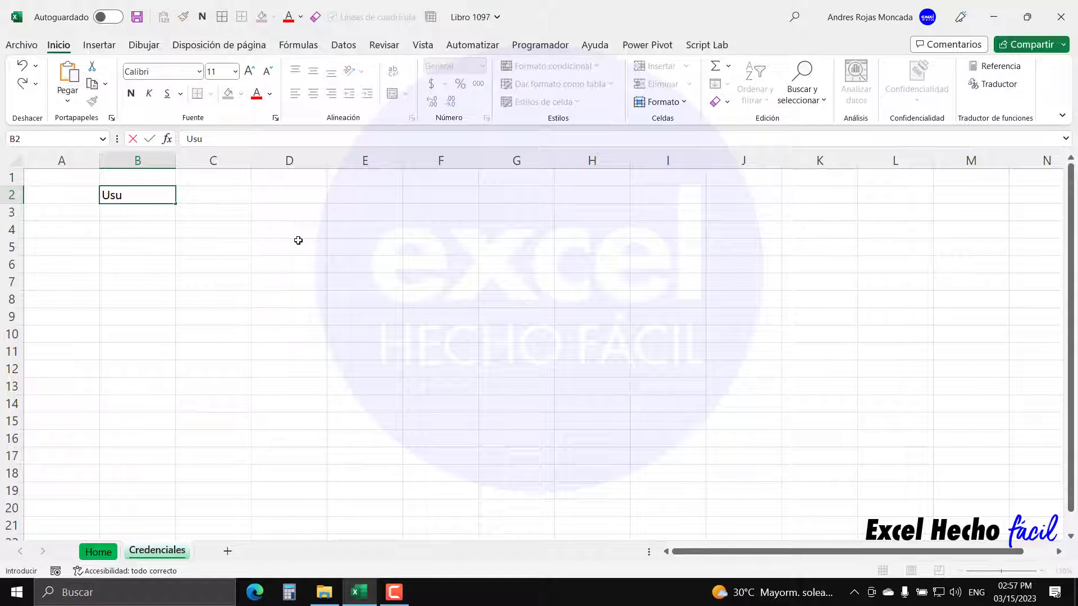
{"action": "type", "text": "ri"}
{"action": "key", "text": "BackSpace"}
{"action": "type", "text": "ario"}
{"action": "key", "text": "ctrl+Return"}
{"action": "key", "text": "Right"}
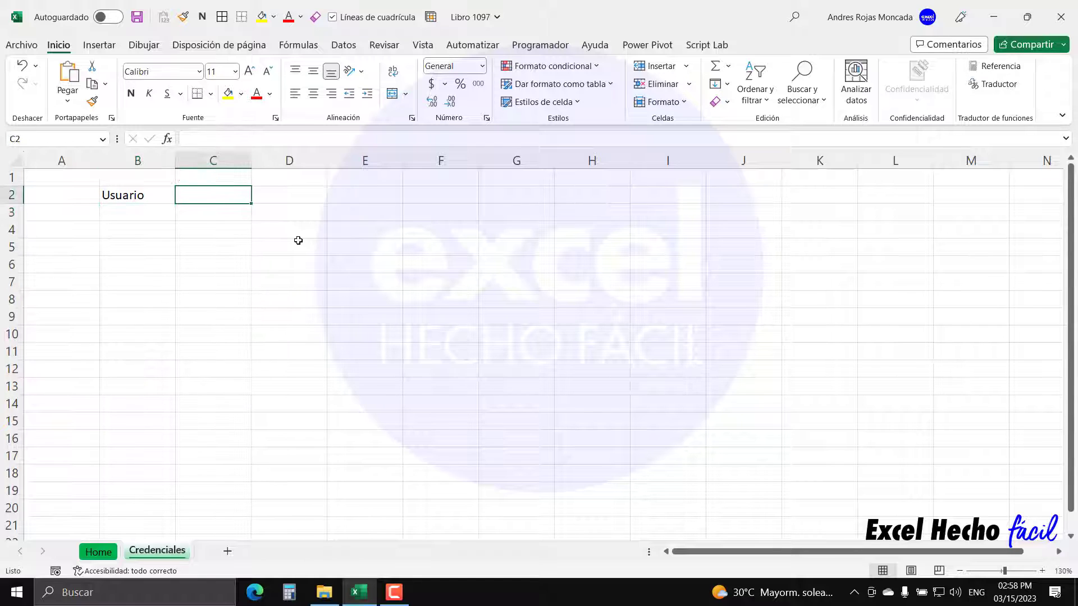
{"action": "type", "text": "Pass"}
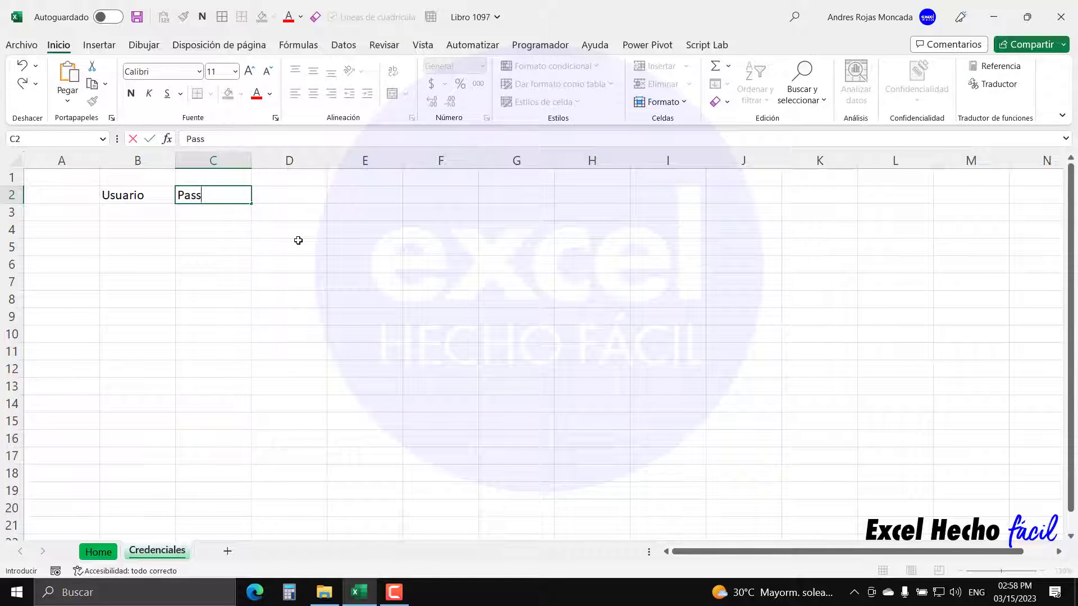
{"action": "type", "text": "word"}
{"action": "key", "text": "Return"}
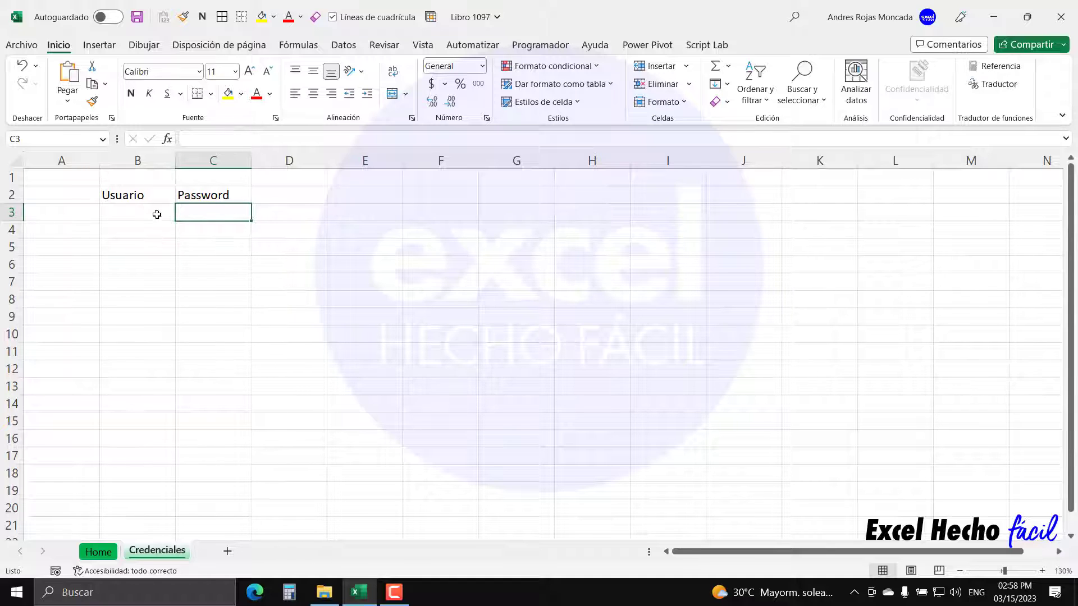
{"action": "left_click_drag", "start_coordinate": [143, 194], "coordinate": [202, 195]}
{"action": "left_click", "coordinate": [131, 93]}
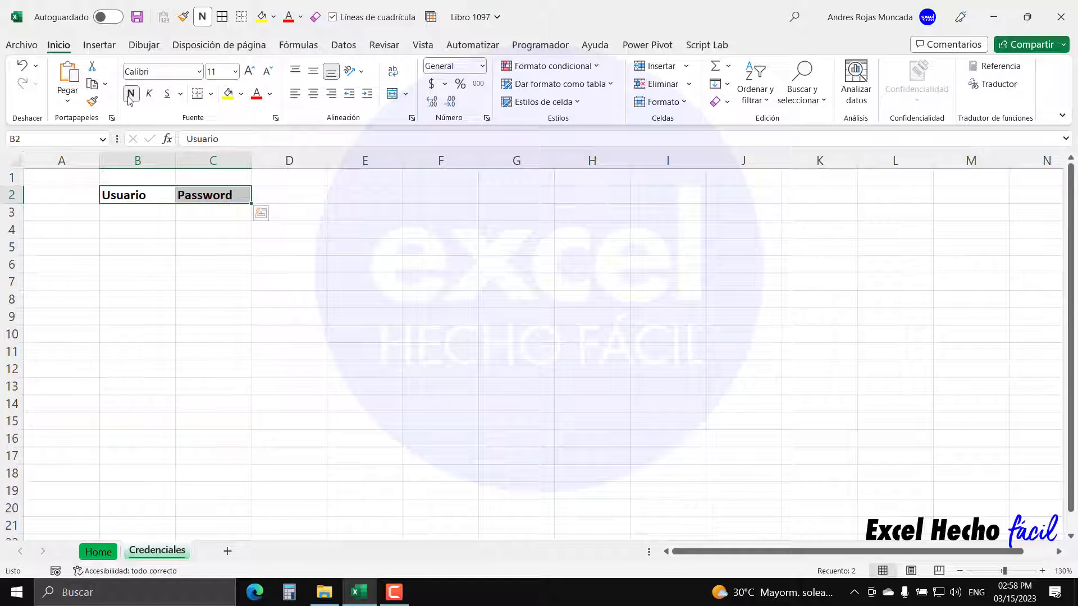
- Fill in two user names in B3:B4 and their passwords in C3:C4
{"action": "left_click", "coordinate": [144, 215]}
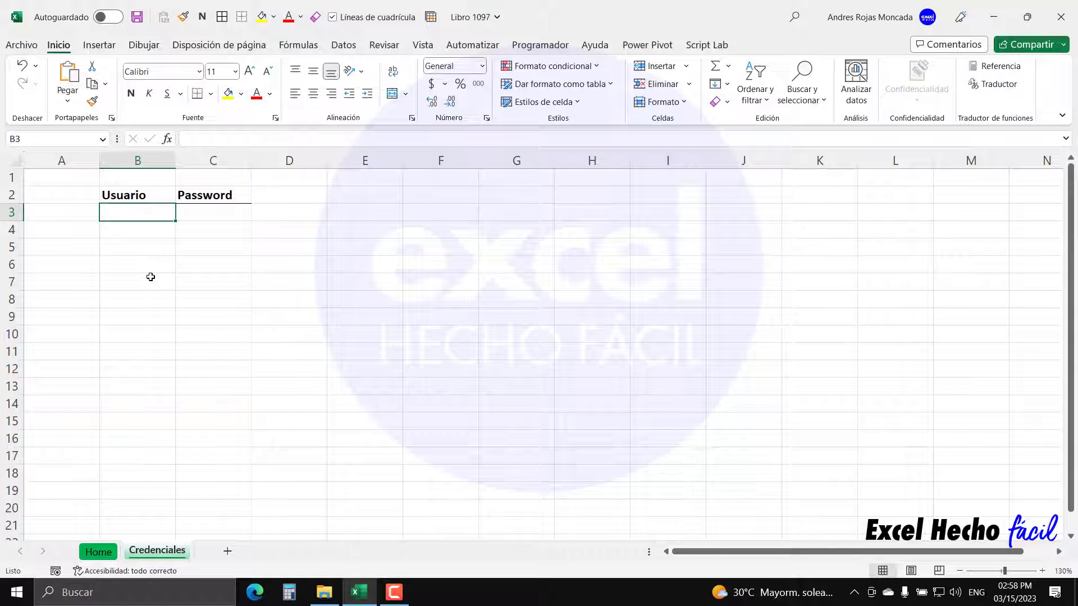
{"action": "type", "text": "Diana"}
{"action": "key", "text": "Return"}
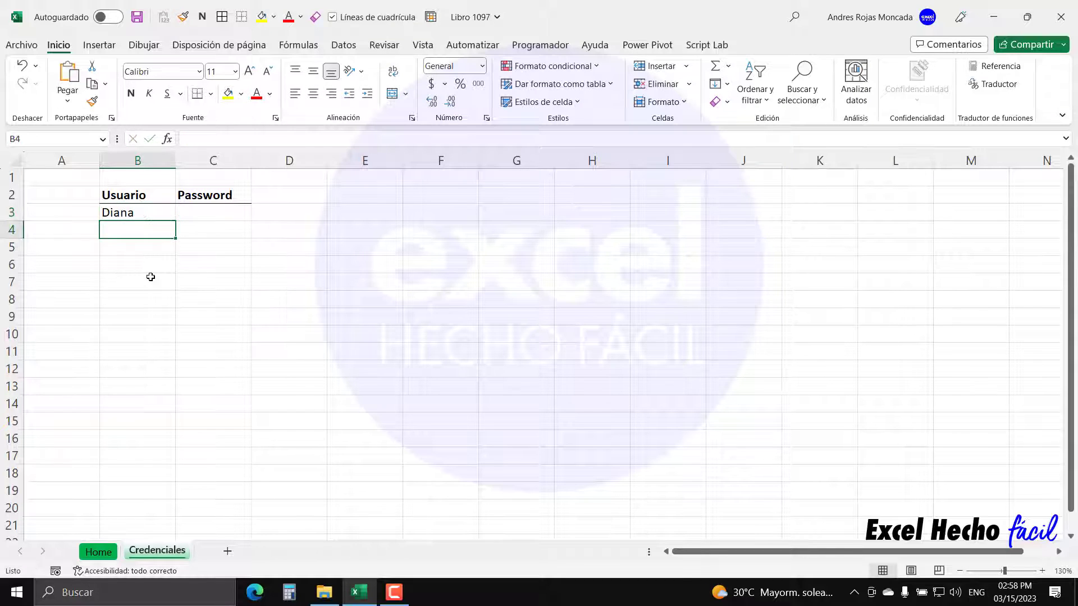
{"action": "type", "text": "Andres"}
{"action": "key", "text": "Return"}
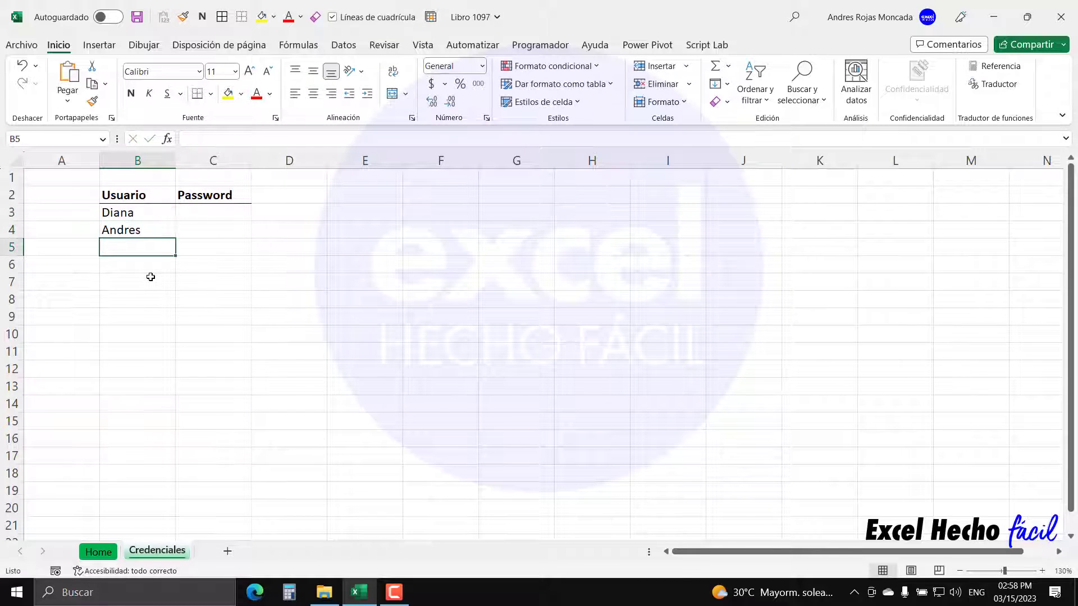
{"action": "left_click_drag", "start_coordinate": [147, 213], "coordinate": [146, 229]}
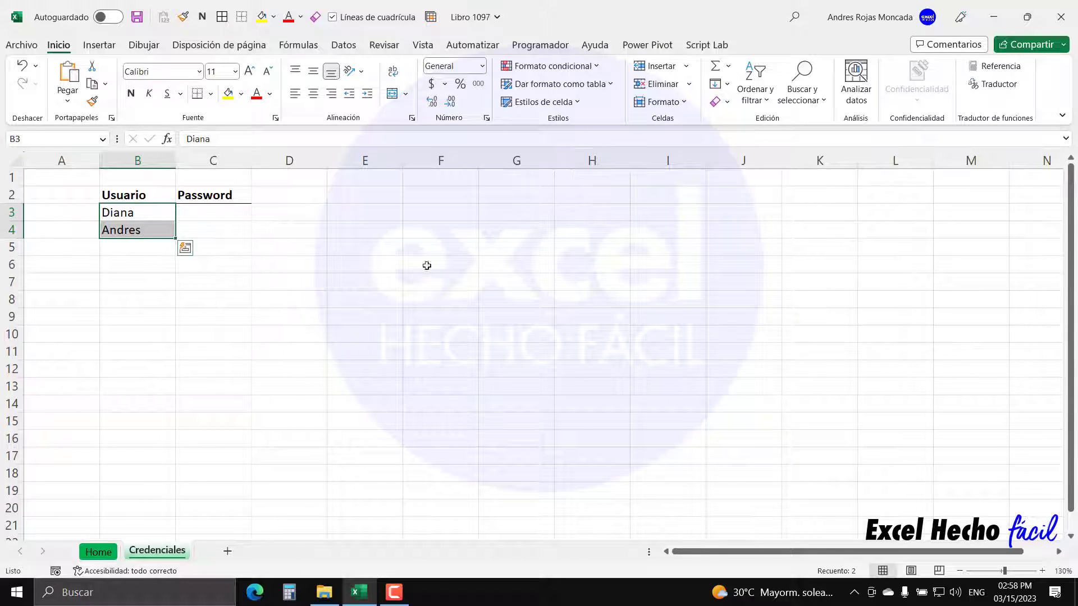
{"action": "left_click", "coordinate": [230, 218]}
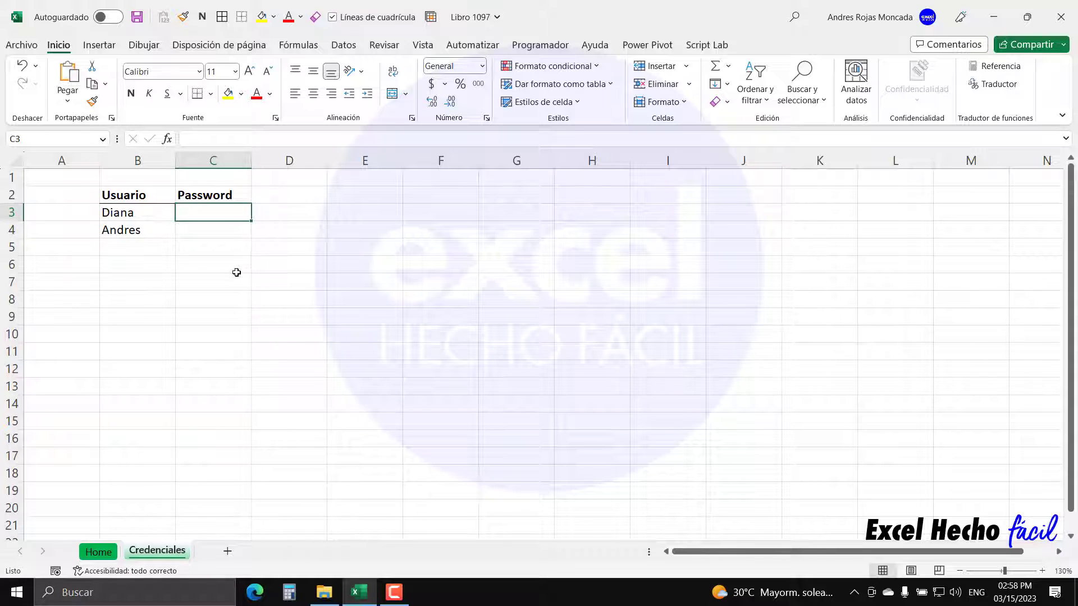
{"action": "type", "text": "Hola"}
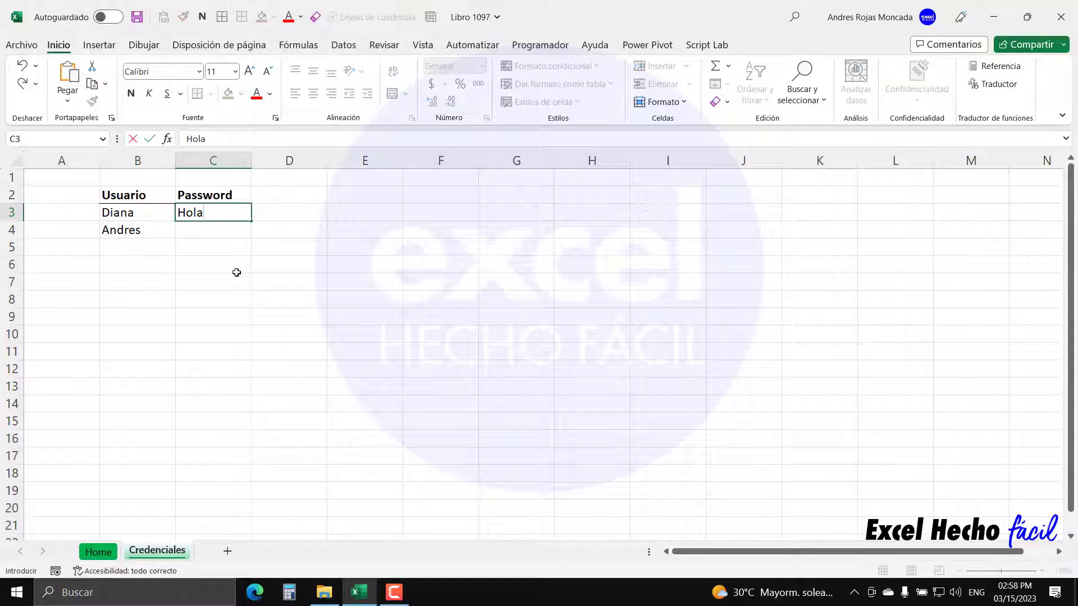
{"action": "type", "text": "Mundo"}
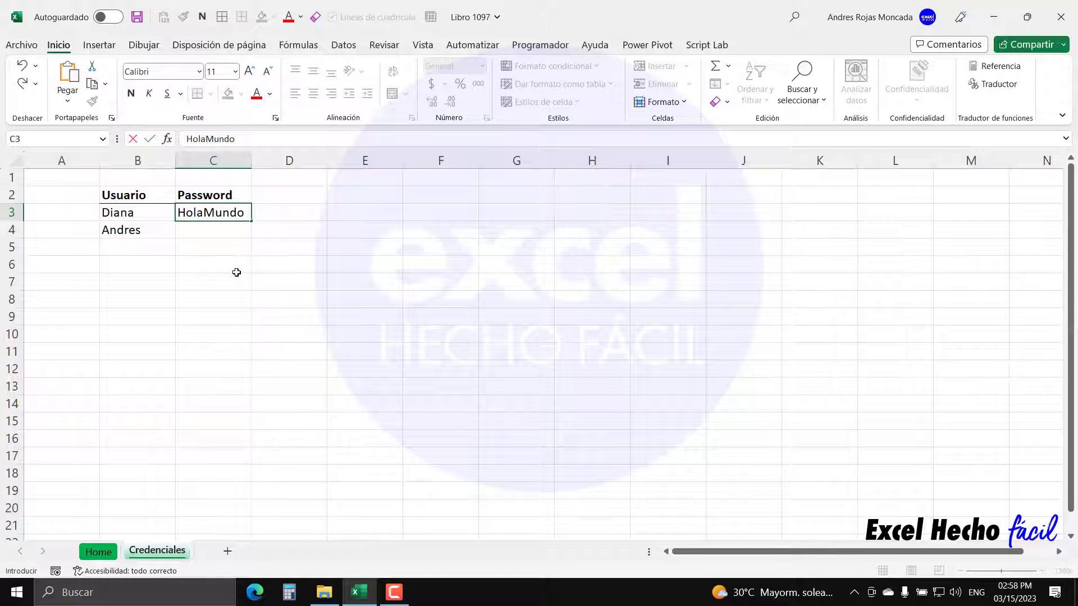
{"action": "type", "text": "!"}
{"action": "key", "text": "Return"}
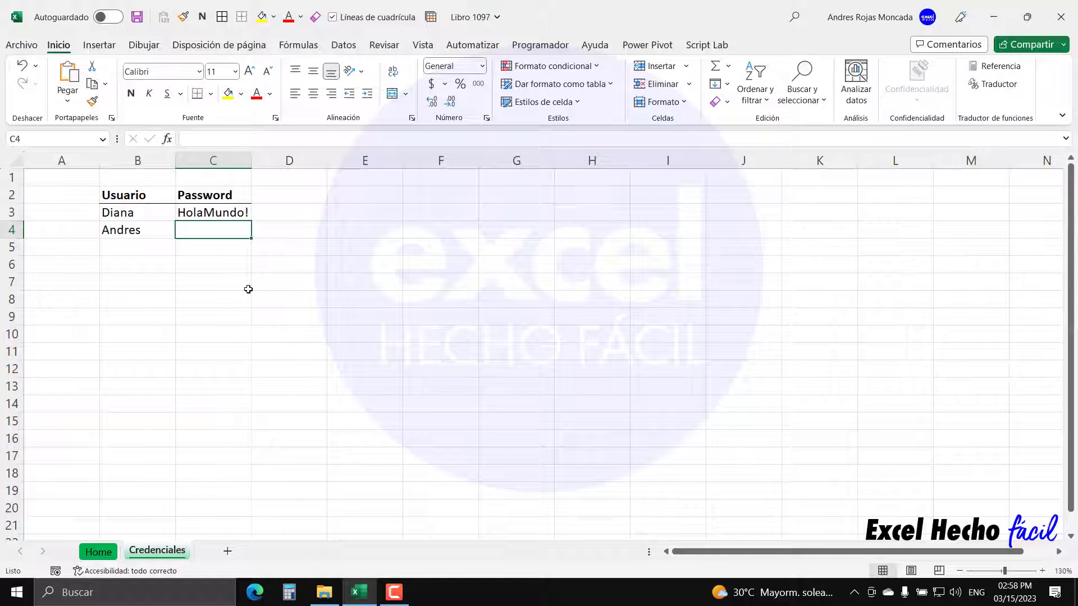
{"action": "type", "text": "123"}
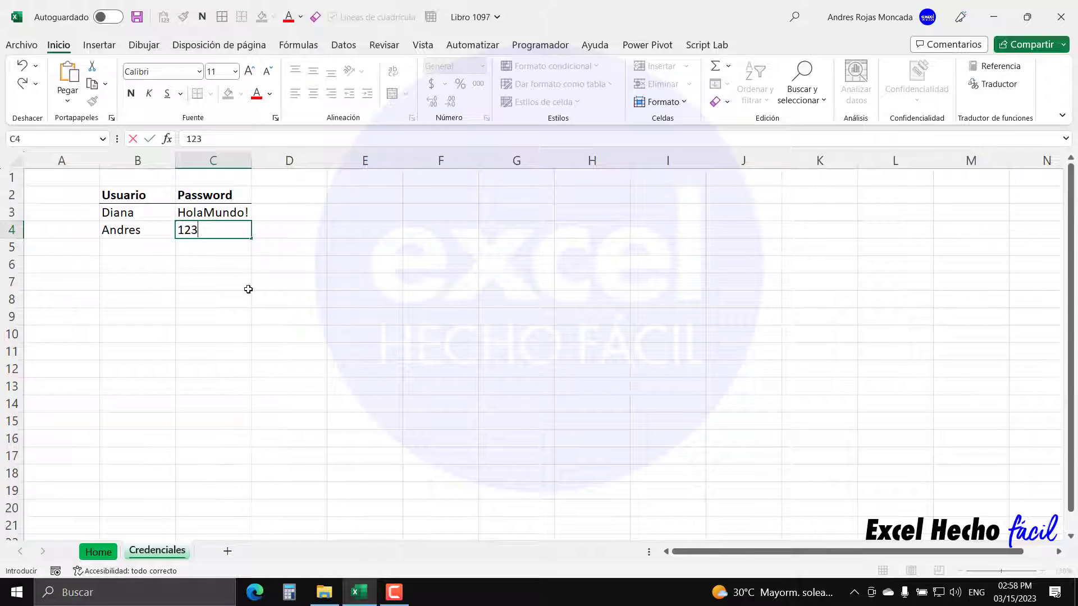
{"action": "type", "text": "ABC123abc"}
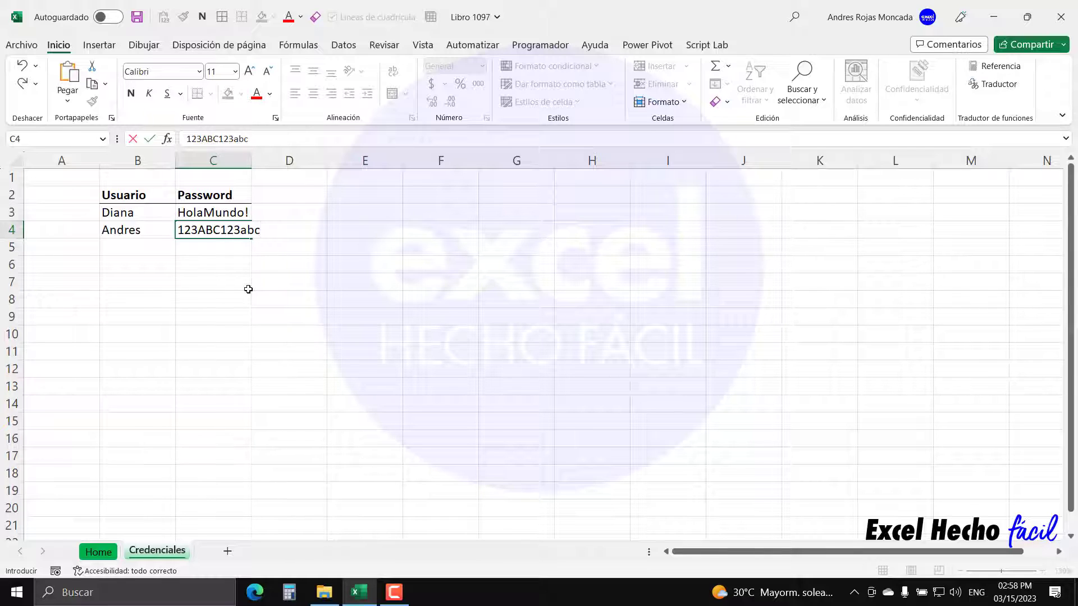
{"action": "key", "text": "Return"}
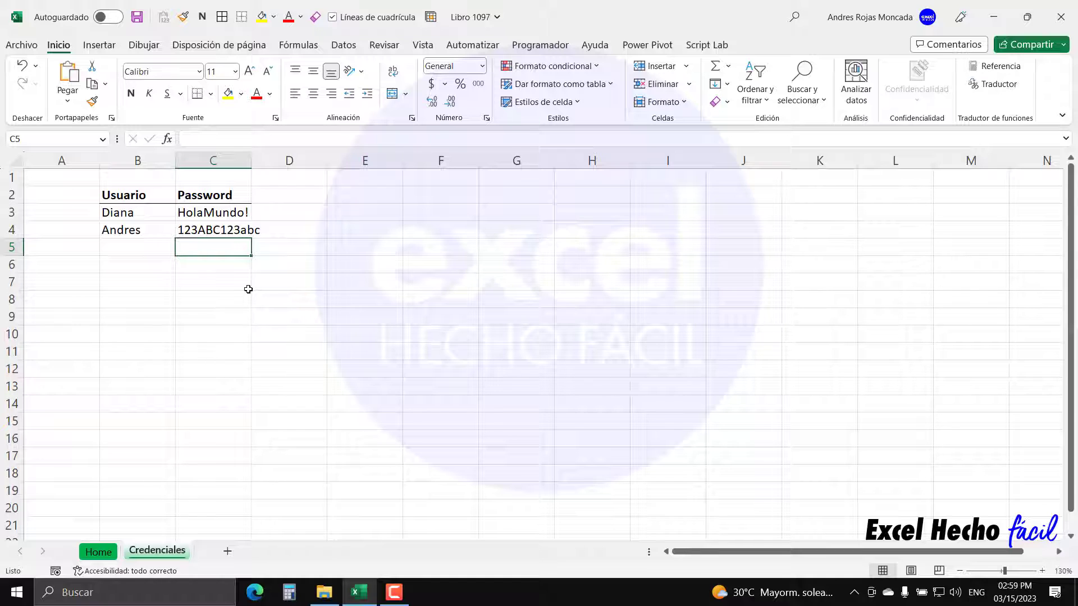
- Select B2:C4 and open Crear tabla with Ctrl+T, headers option checked
{"action": "left_click_drag", "start_coordinate": [149, 194], "coordinate": [182, 220]}
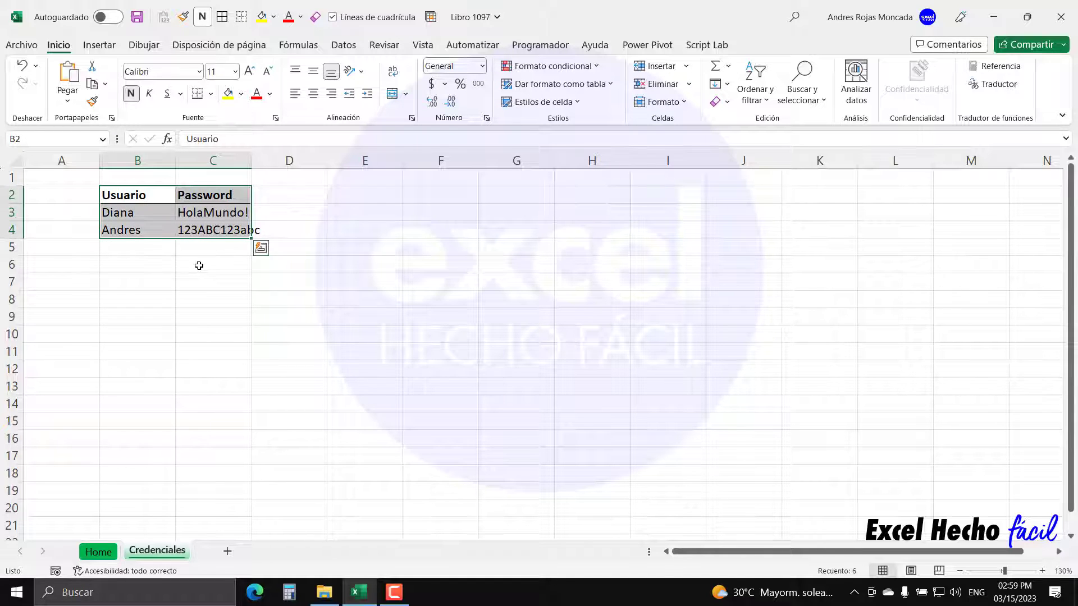
{"action": "key", "text": "ctrl+t"}
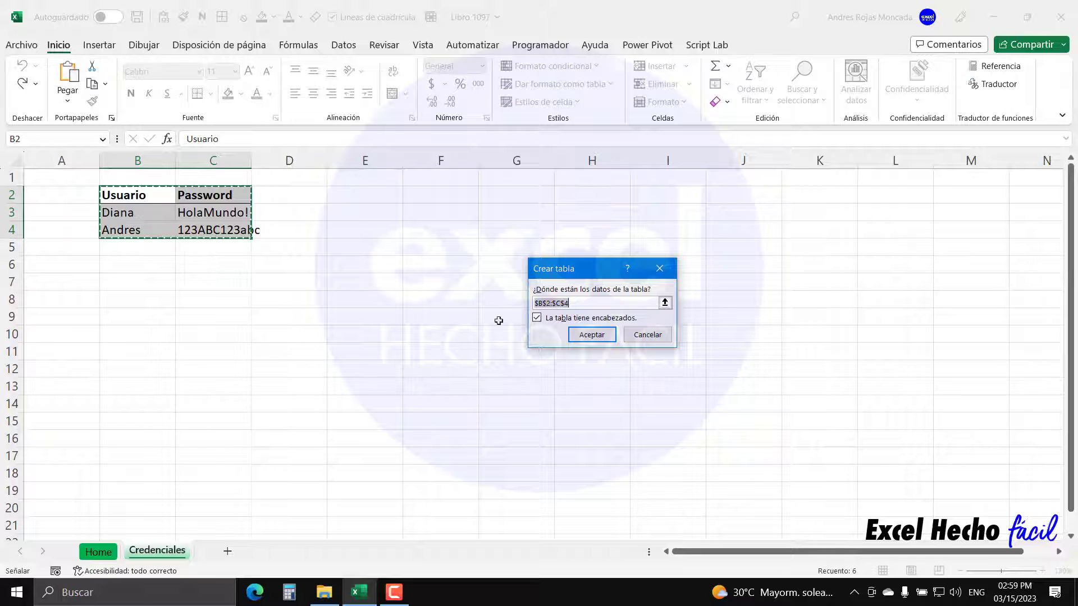
{"action": "left_click_drag", "start_coordinate": [561, 267], "coordinate": [133, 260]}
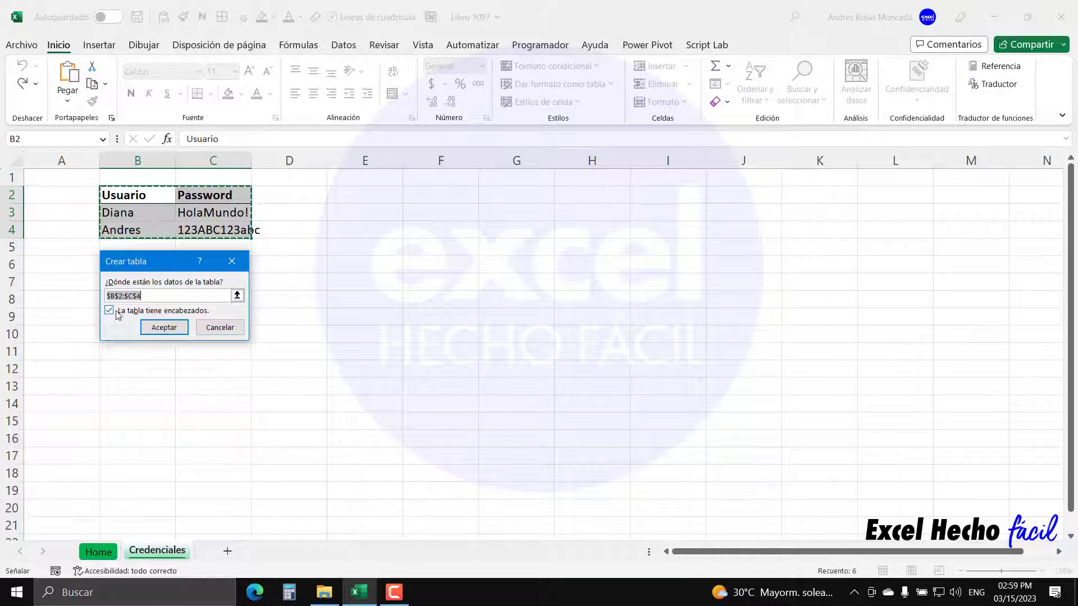
- Create the table with headers and autofit column C to the passwords
{"action": "left_click", "coordinate": [177, 330]}
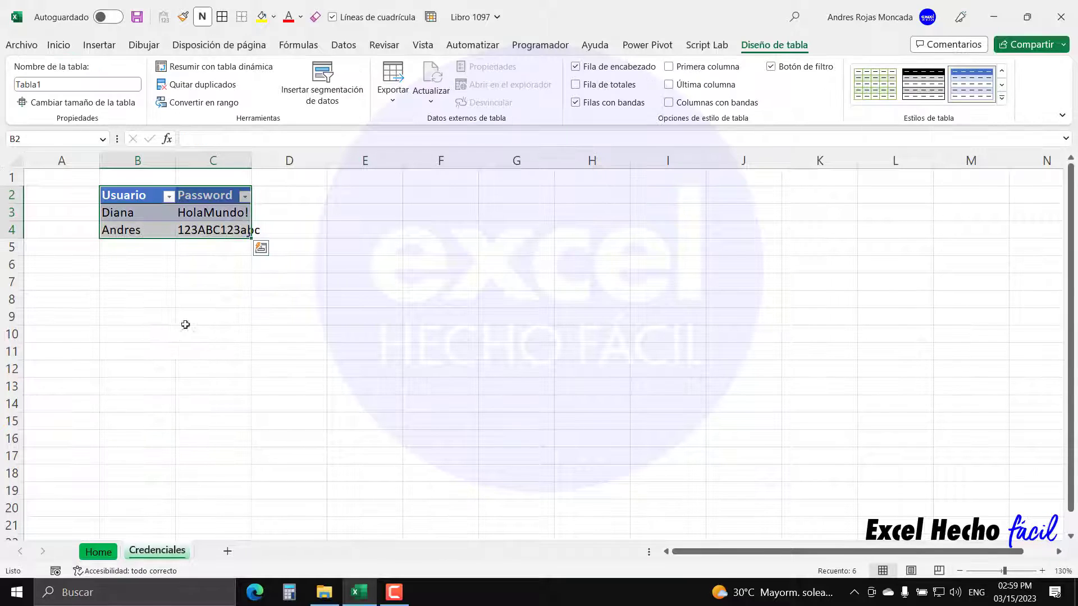
{"action": "double_click", "coordinate": [251, 161]}
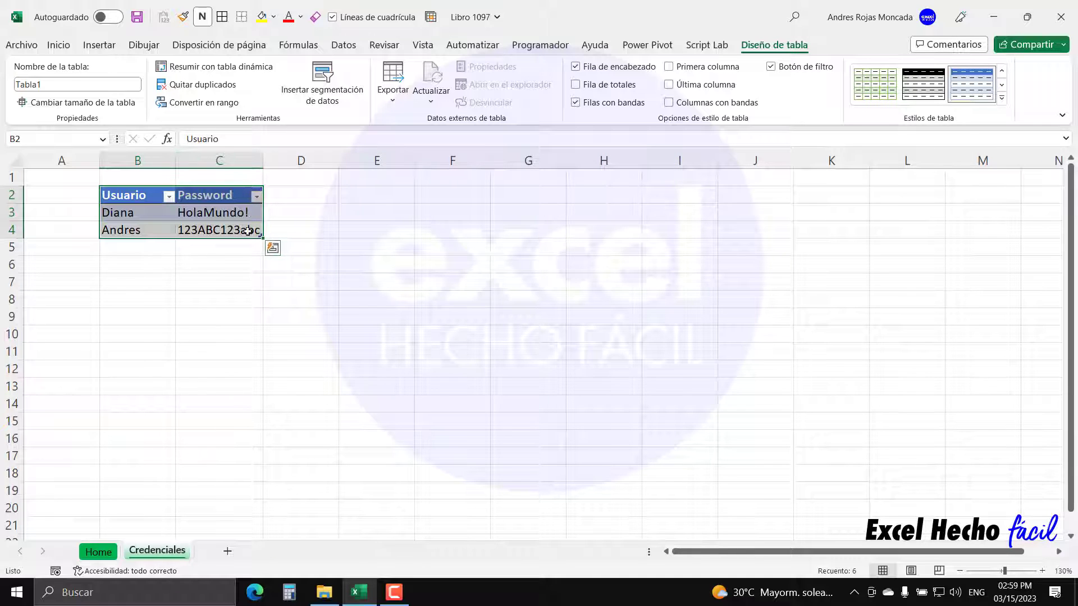
{"action": "left_click", "coordinate": [144, 195]}
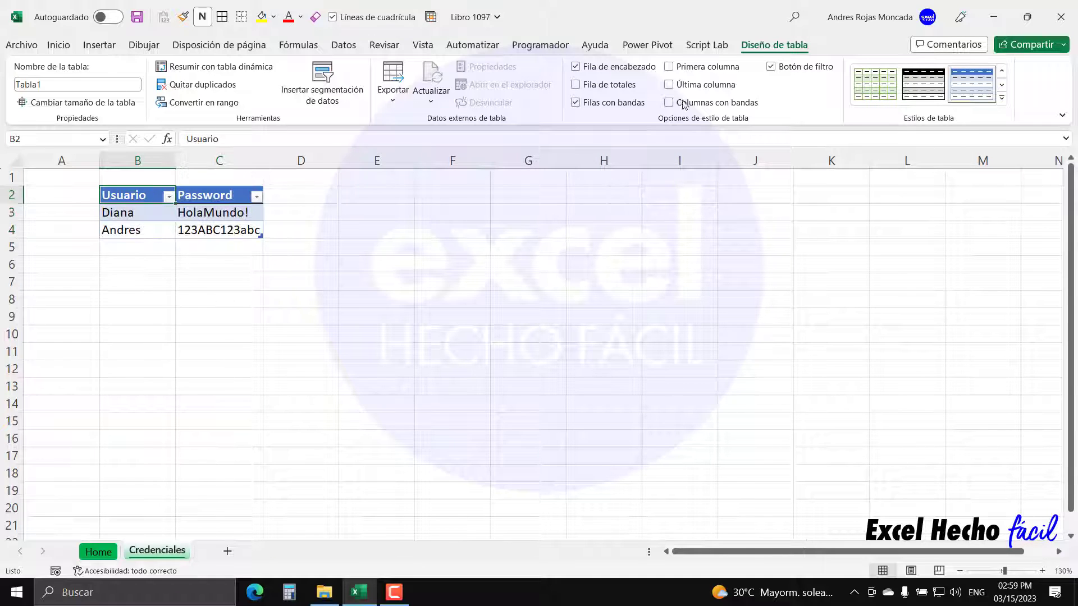
- Rename the table to tCredenciales and select it from the Name Box list
{"action": "left_click", "coordinate": [118, 86]}
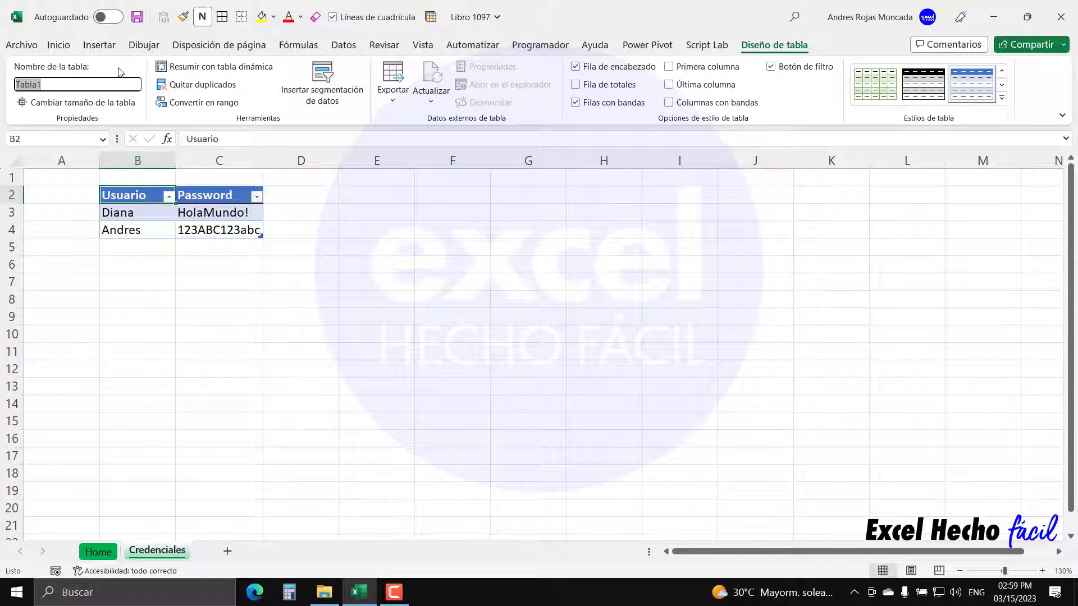
{"action": "type", "text": "t"}
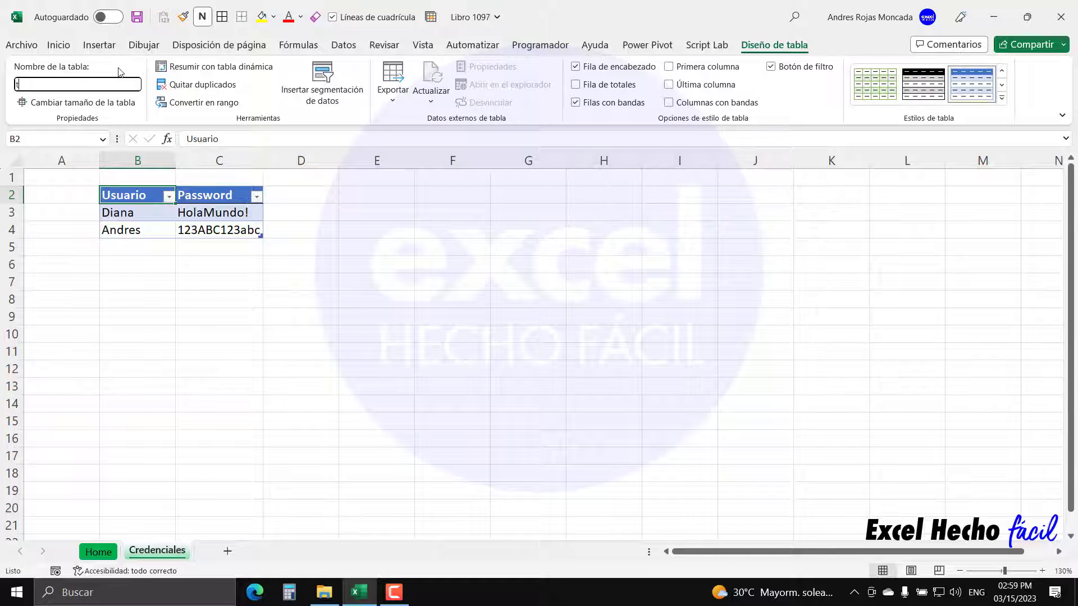
{"action": "type", "text": "Credenciales"}
{"action": "key", "text": "Return"}
{"action": "left_click", "coordinate": [385, 197]}
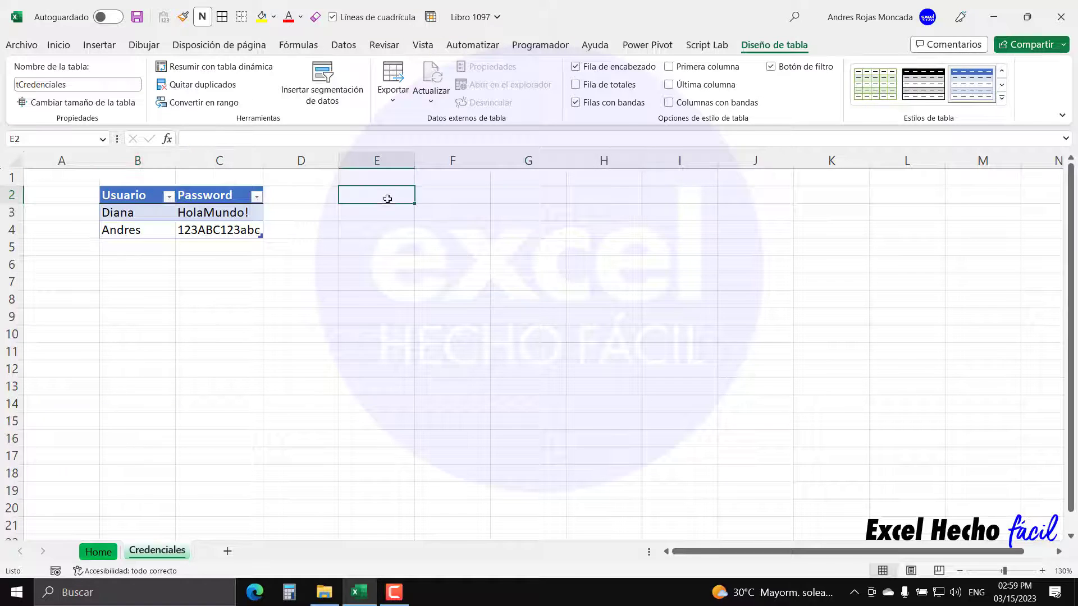
{"action": "left_click", "coordinate": [102, 138]}
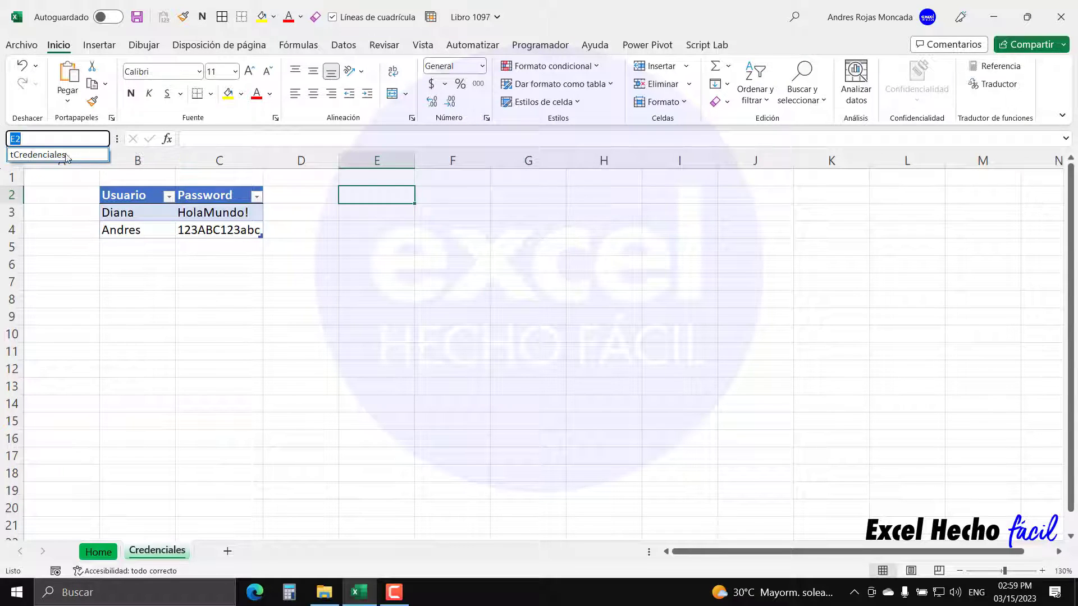
{"action": "left_click", "coordinate": [66, 153]}
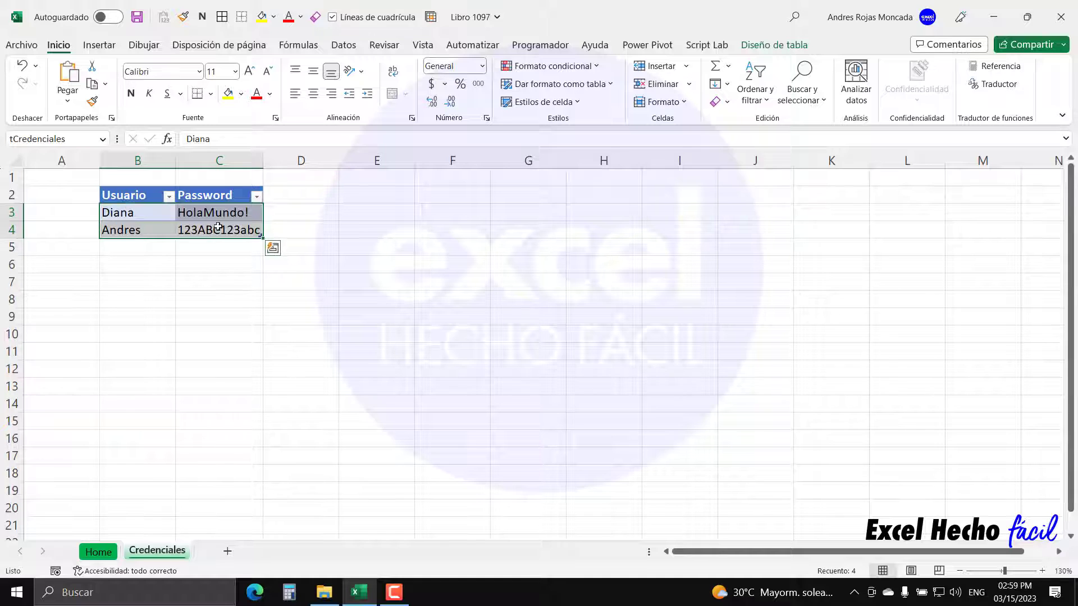
{"action": "left_click", "coordinate": [157, 247]}
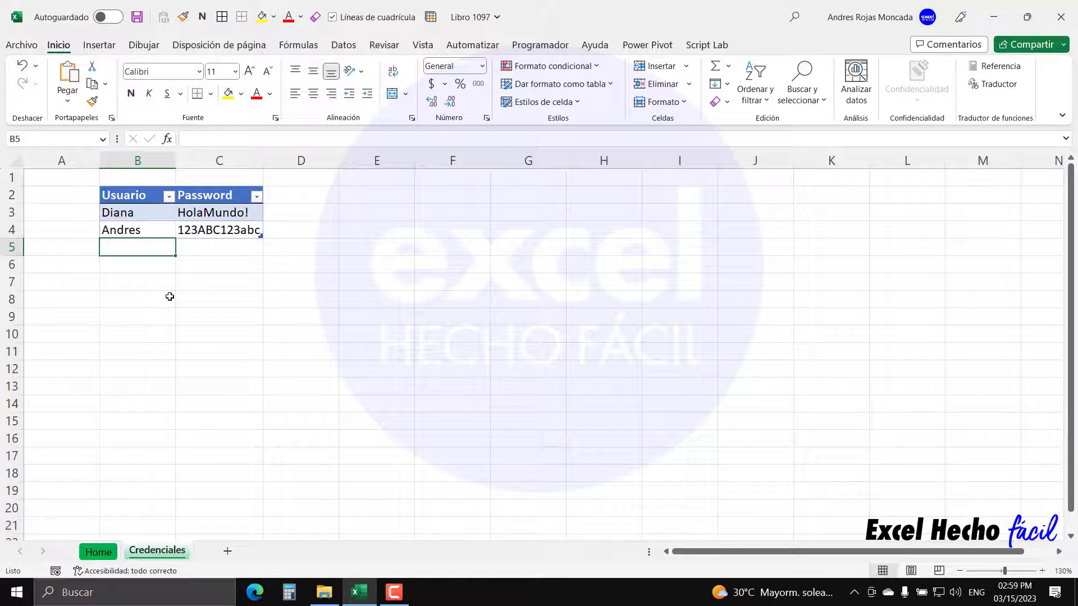
{"action": "type", "text": "Diego"}
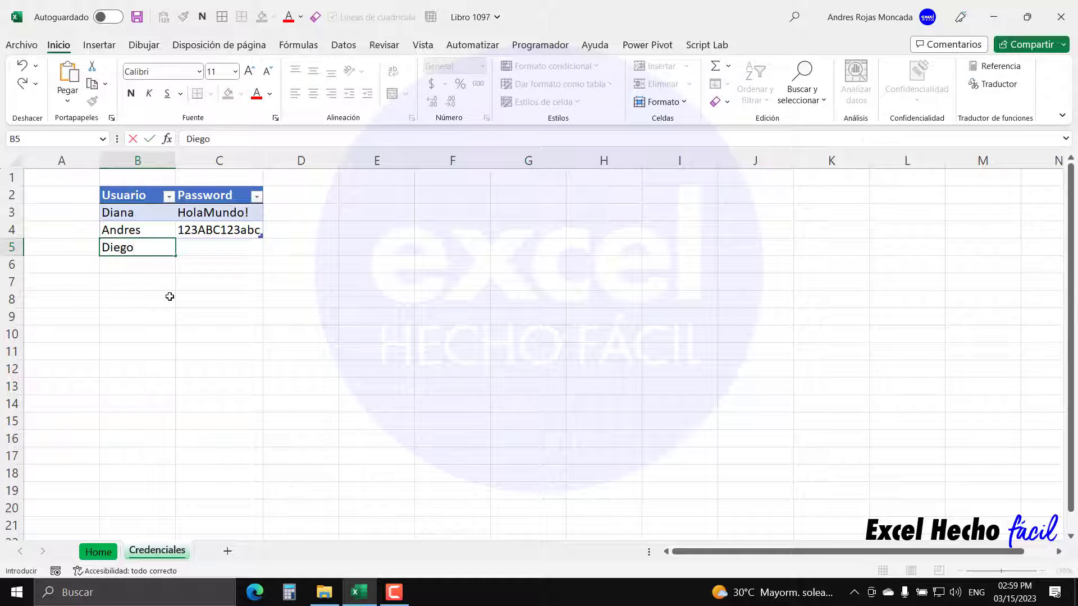
{"action": "key", "text": "Tab"}
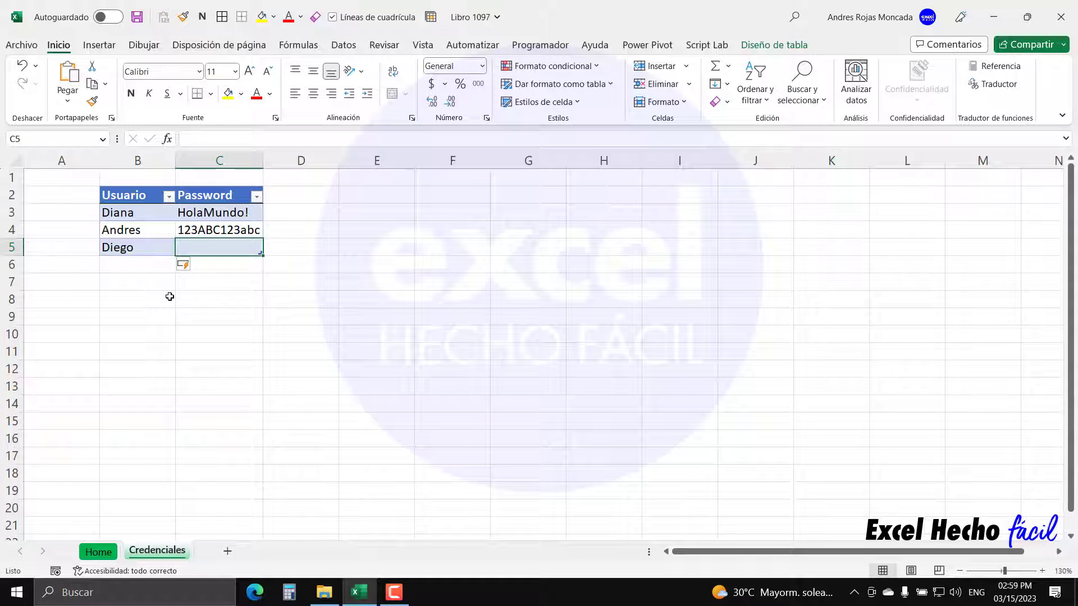
{"action": "type", "text": "123456"}
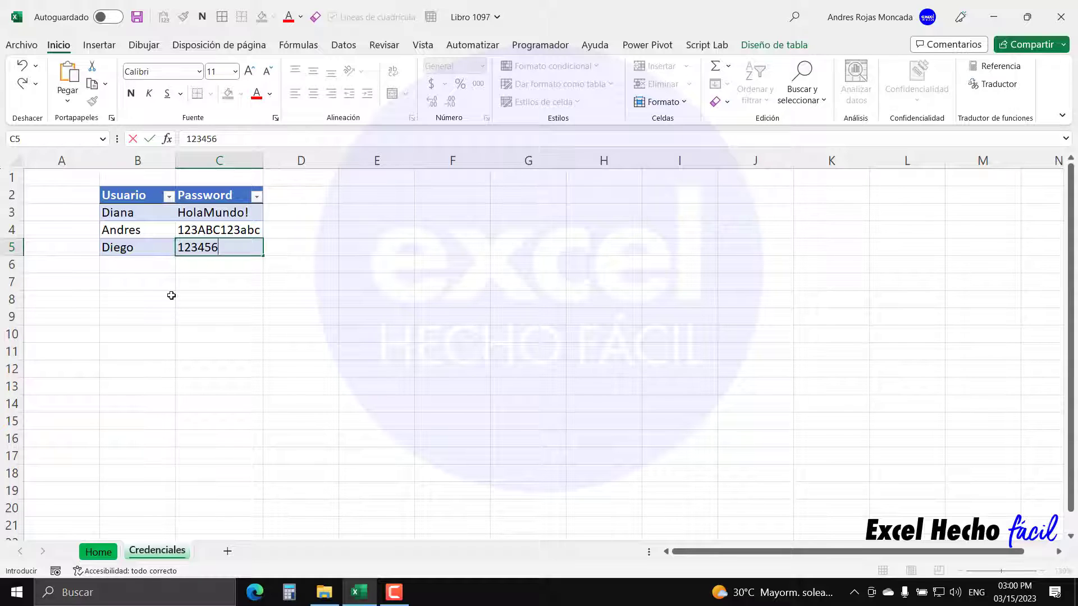
{"action": "type", "text": "ABCDEF"}
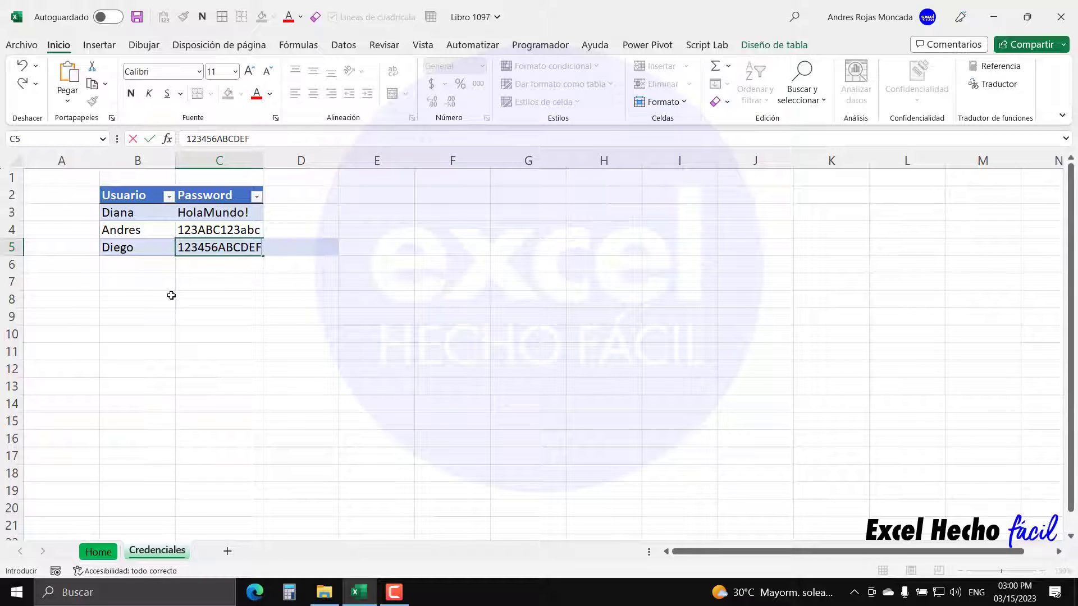
{"action": "key", "text": "Return"}
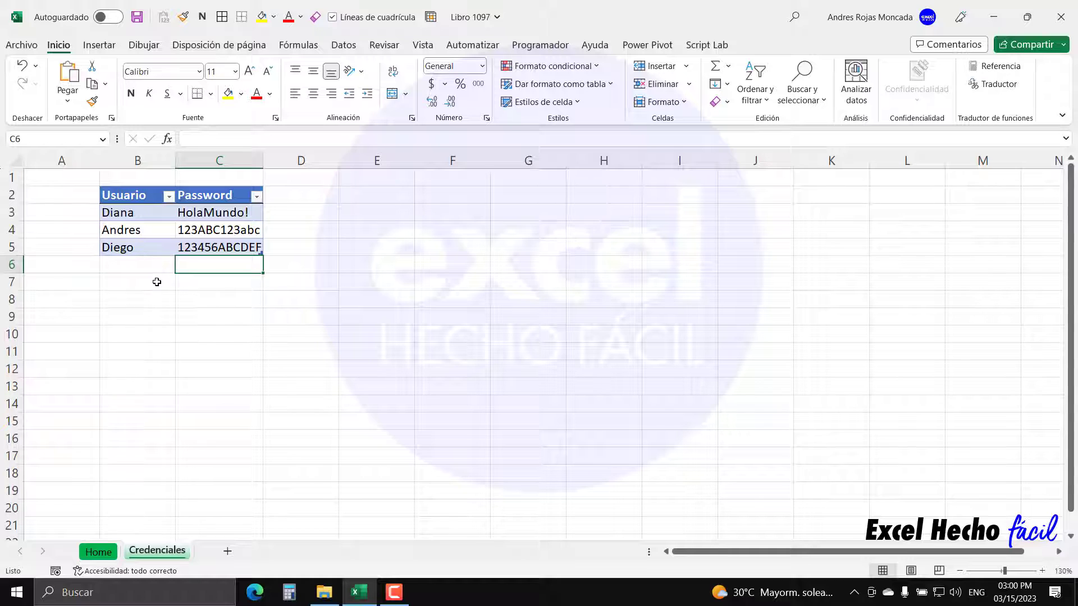
{"action": "left_click", "coordinate": [154, 280]}
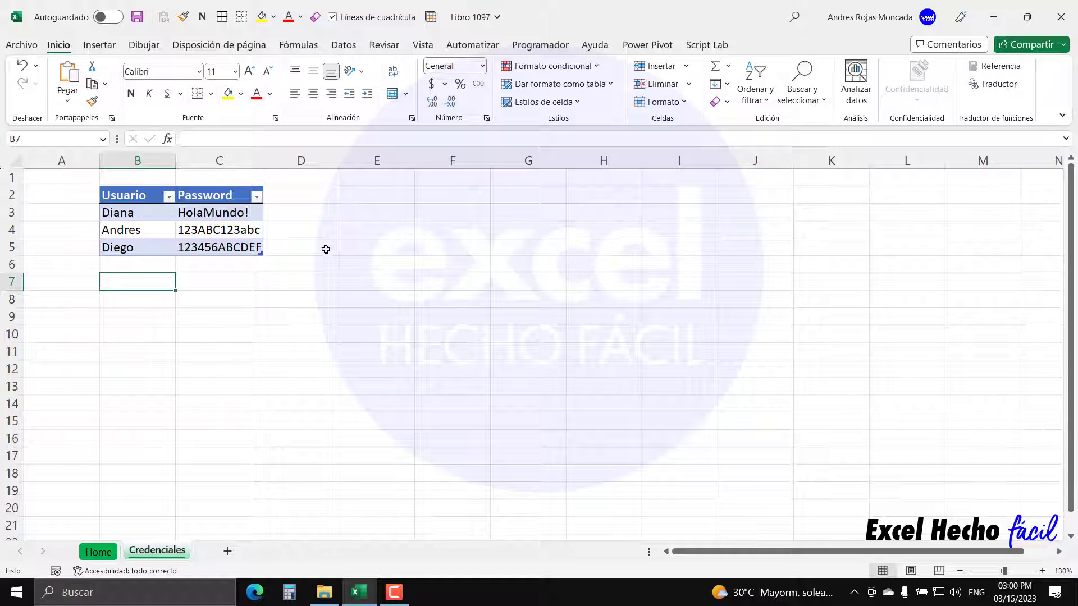
{"action": "left_click", "coordinate": [149, 247]}
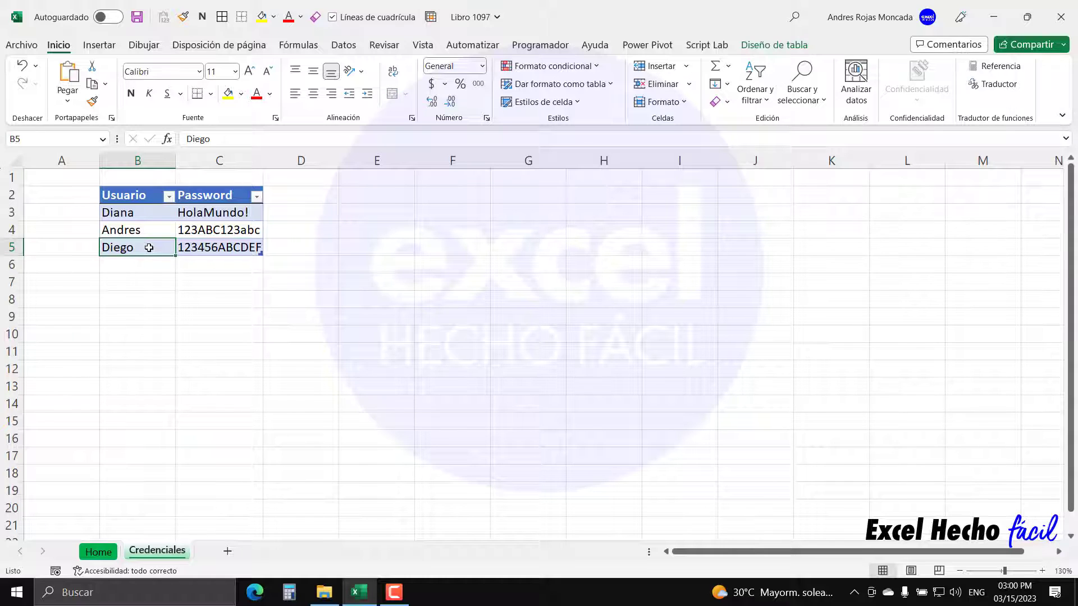
{"action": "right_click", "coordinate": [148, 247]}
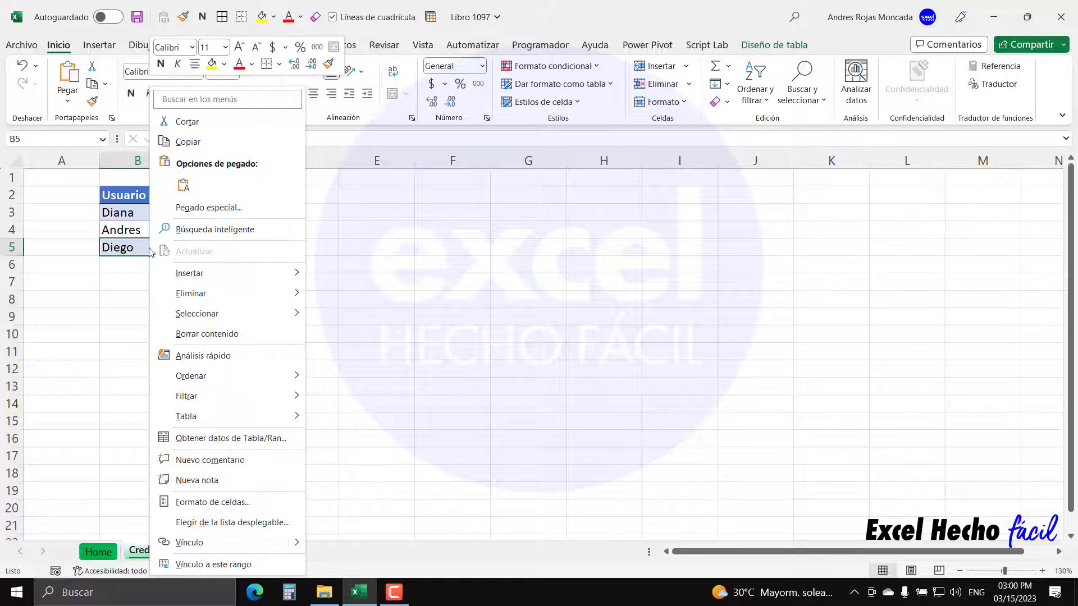
{"action": "left_click", "coordinate": [148, 247]}
{"action": "left_click", "coordinate": [193, 249]}
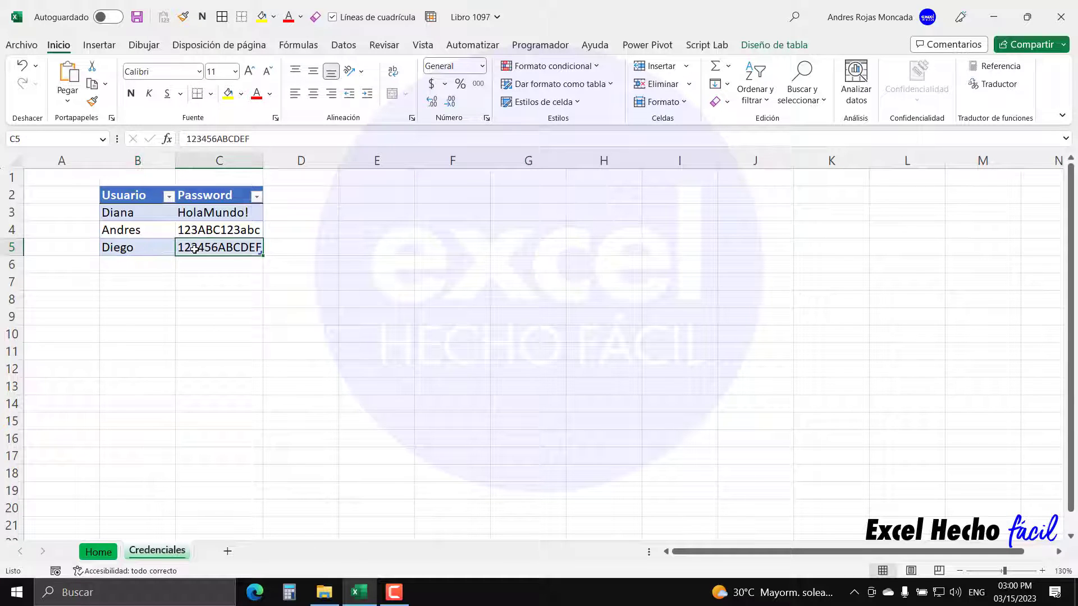
{"action": "left_click", "coordinate": [157, 250]}
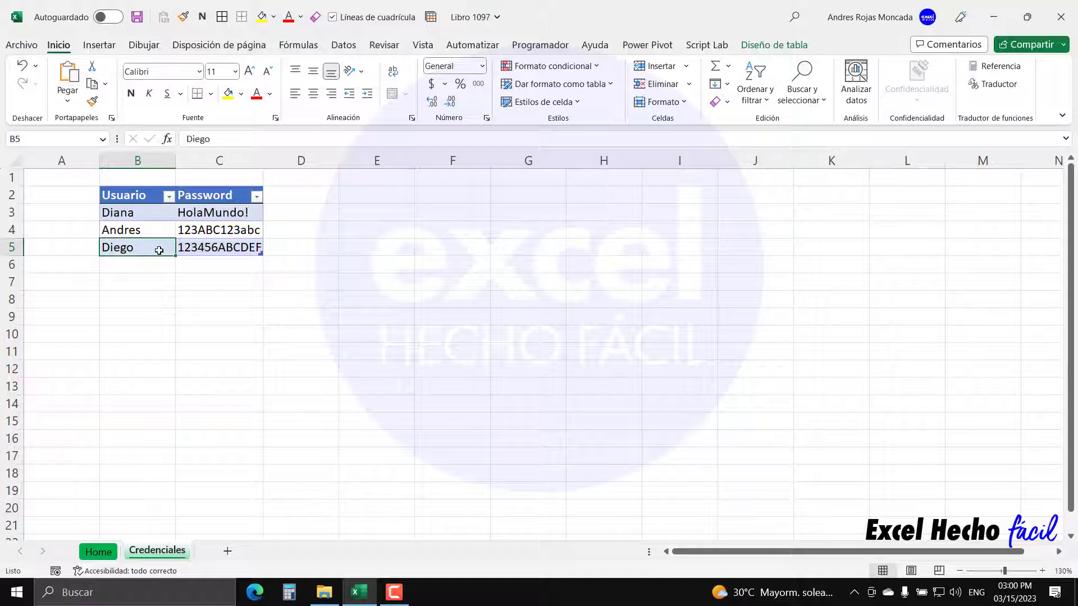
{"action": "right_click", "coordinate": [159, 250]}
{"action": "mouse_move", "coordinate": [309, 293]}
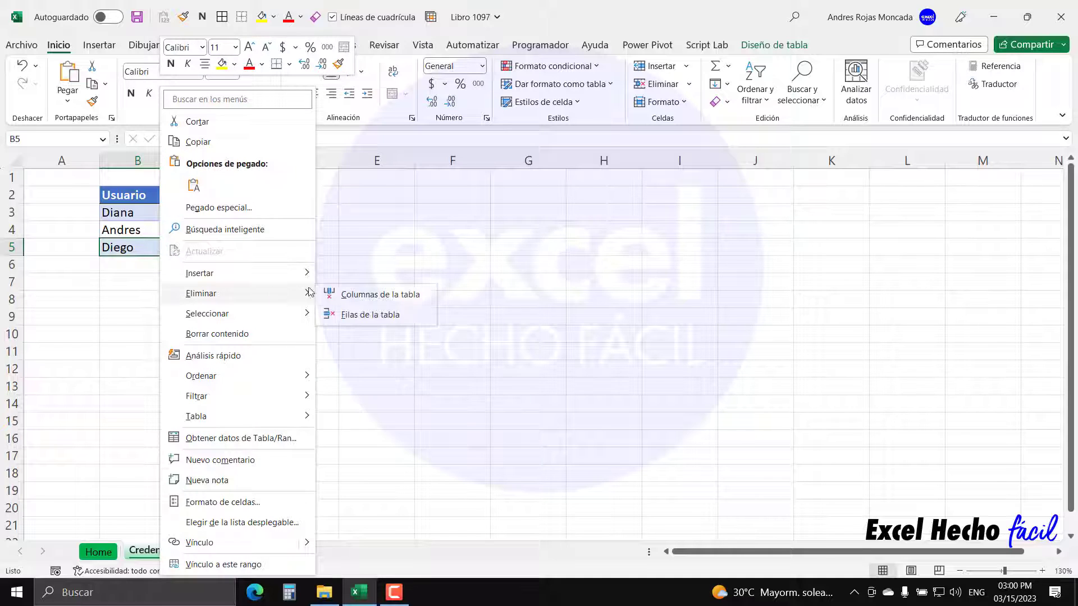
{"action": "left_click", "coordinate": [349, 315]}
{"action": "left_click", "coordinate": [231, 268]}
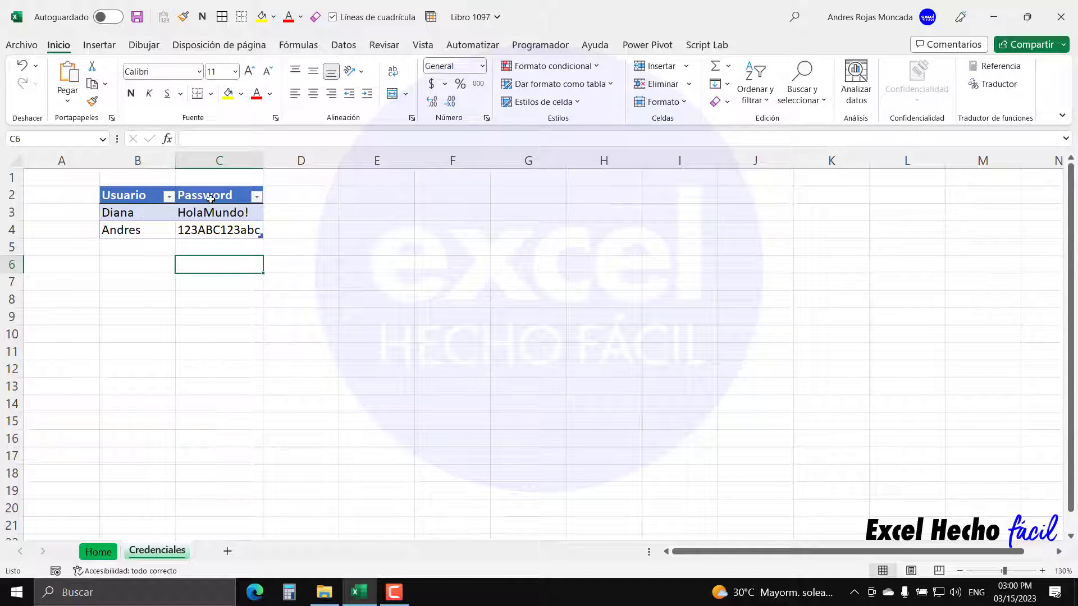
{"action": "left_click", "coordinate": [137, 195]}
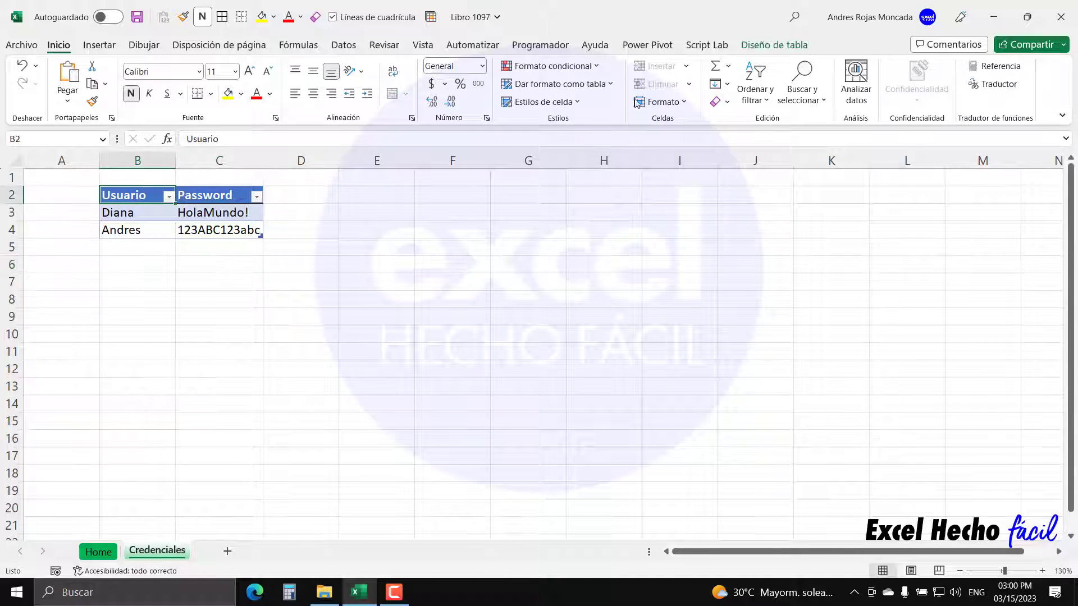
- Type the headers Usuario in E2 and Hoja in F2
{"action": "left_click", "coordinate": [760, 44]}
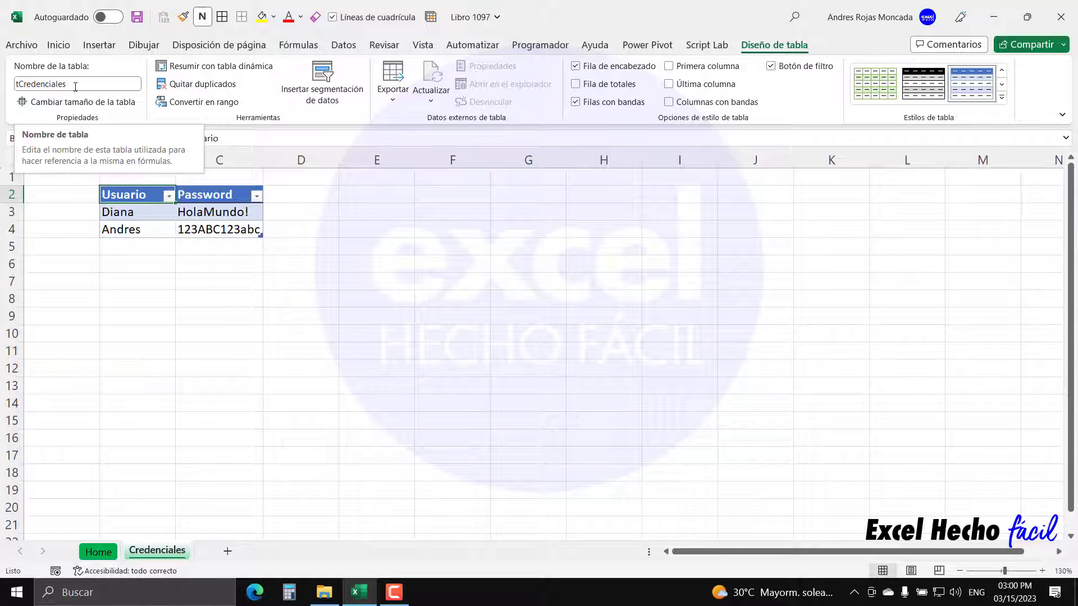
{"action": "left_click", "coordinate": [385, 192]}
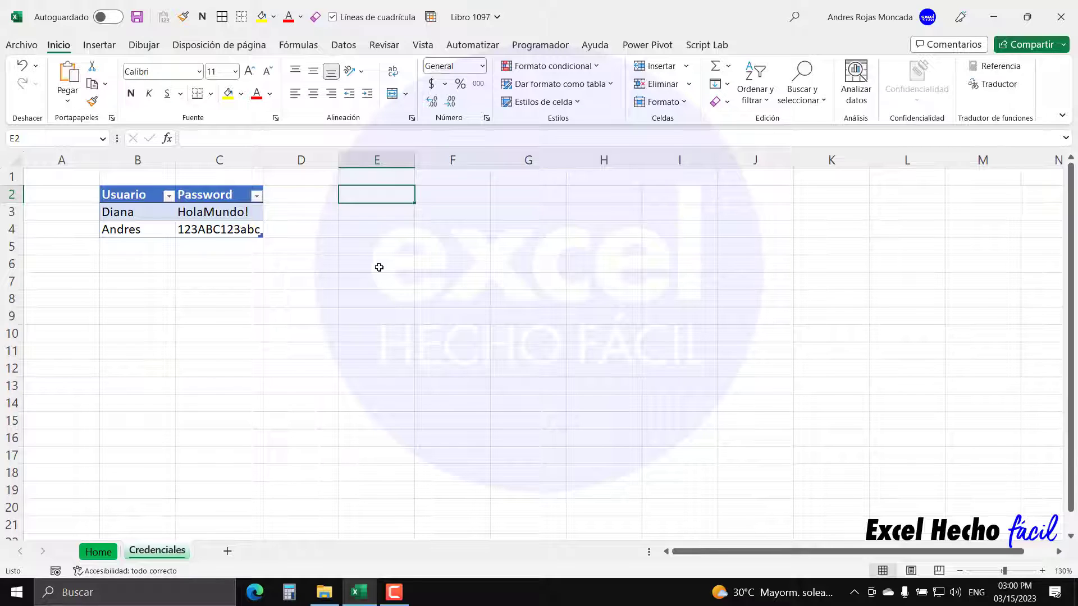
{"action": "type", "text": "Usuario"}
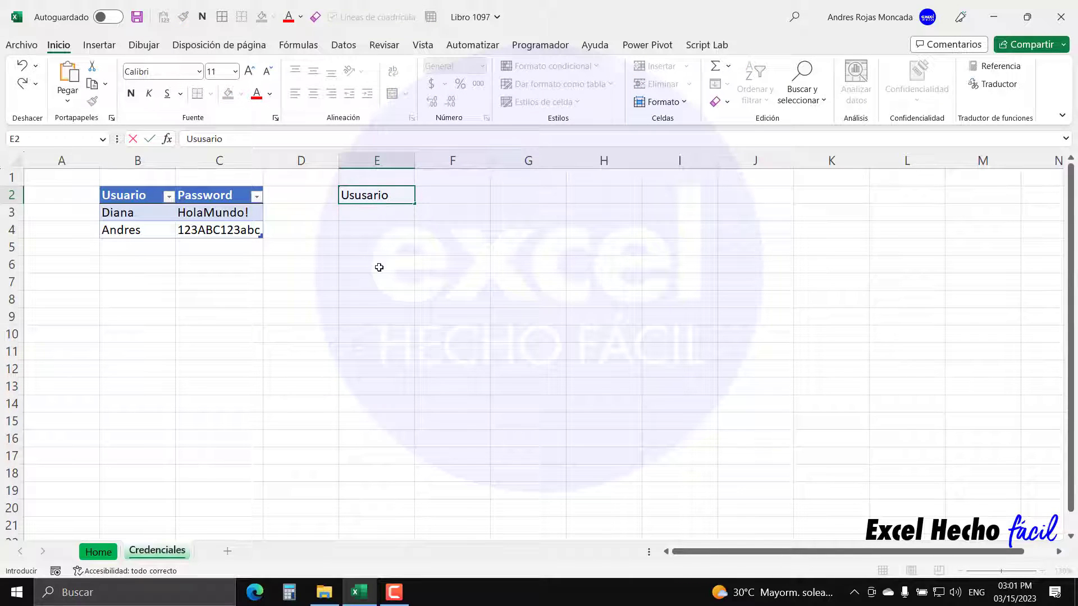
{"action": "key", "text": "BackSpace"}
{"action": "key", "text": "BackSpace"}
{"action": "key", "text": "BackSpace"}
{"action": "key", "text": "BackSpace"}
{"action": "key", "text": "BackSpace"}
{"action": "type", "text": "ario"}
{"action": "key", "text": "Tab"}
{"action": "type", "text": "Hoja"}
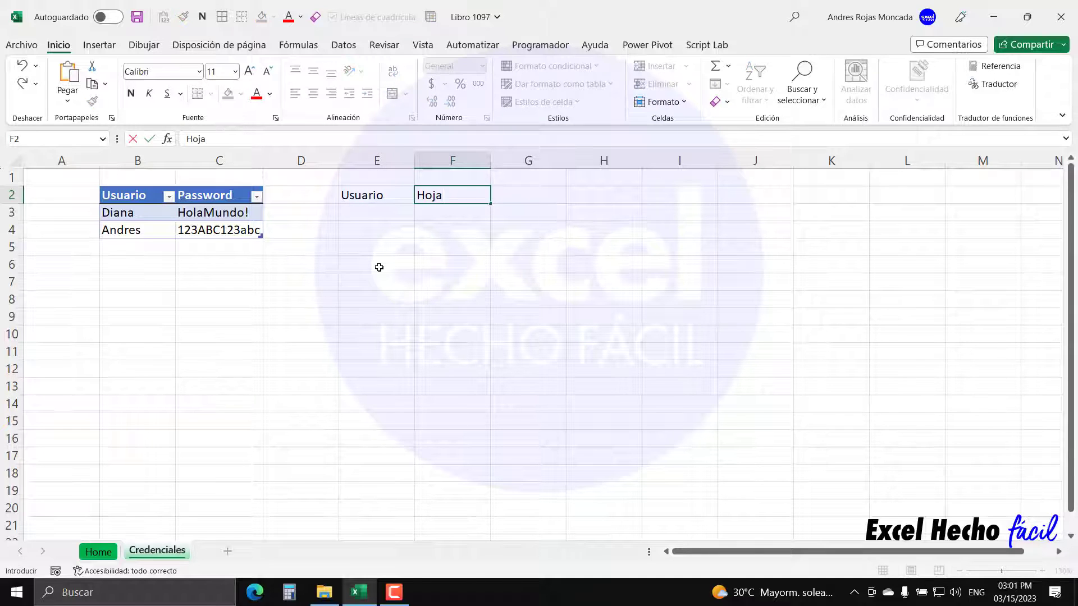
{"action": "key", "text": "Return"}
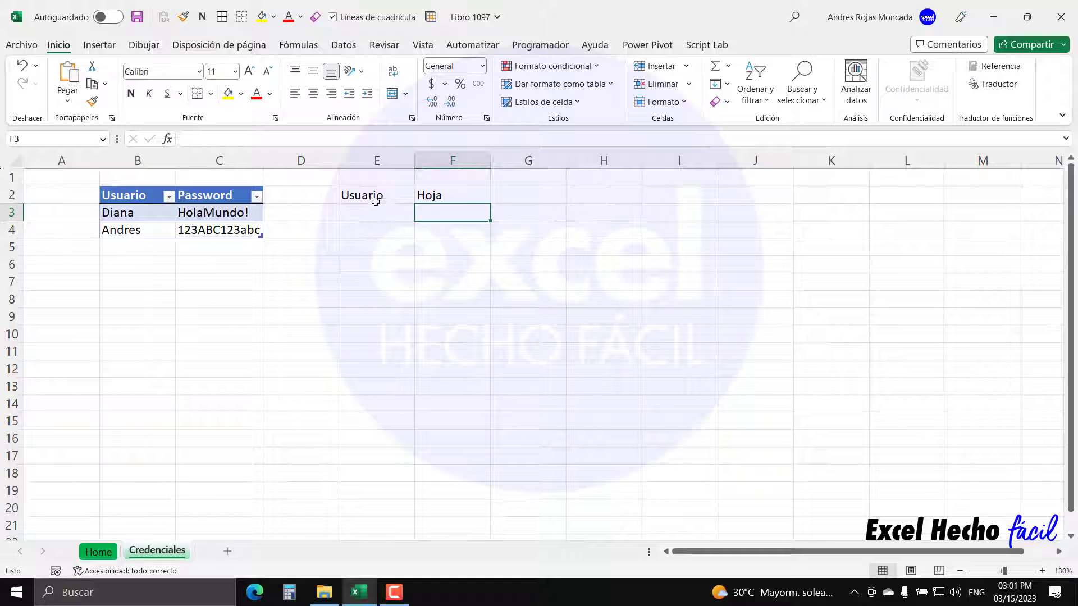
- Make the Usuario and Hoja headers in E2:F2 bold
{"action": "left_click_drag", "start_coordinate": [376, 199], "coordinate": [432, 196]}
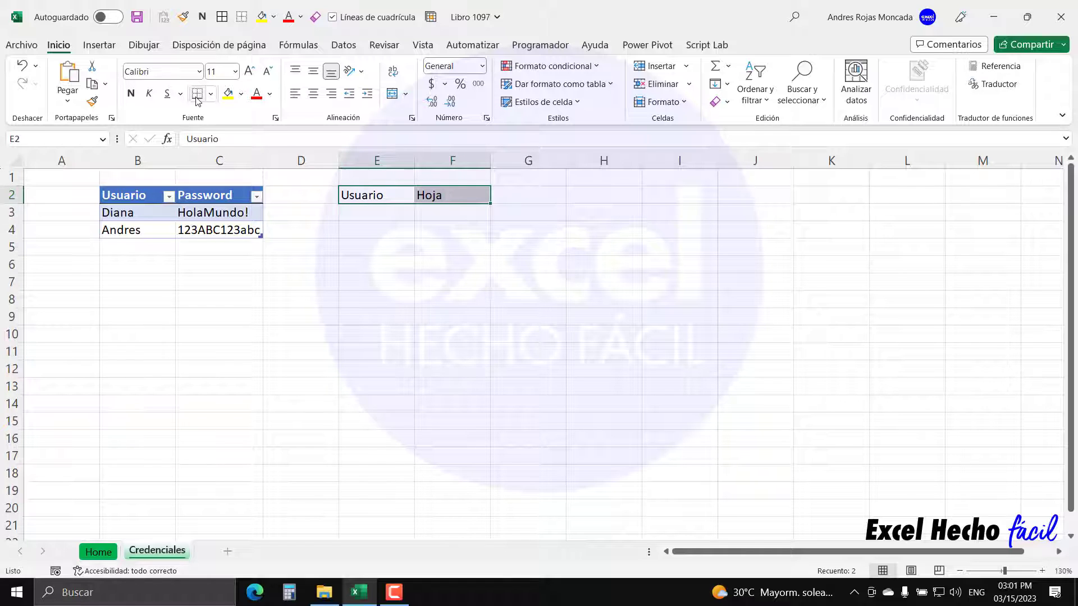
{"action": "left_click", "coordinate": [399, 212]}
{"action": "left_click_drag", "start_coordinate": [372, 197], "coordinate": [443, 197]}
{"action": "left_click", "coordinate": [131, 93]}
{"action": "left_click", "coordinate": [378, 218]}
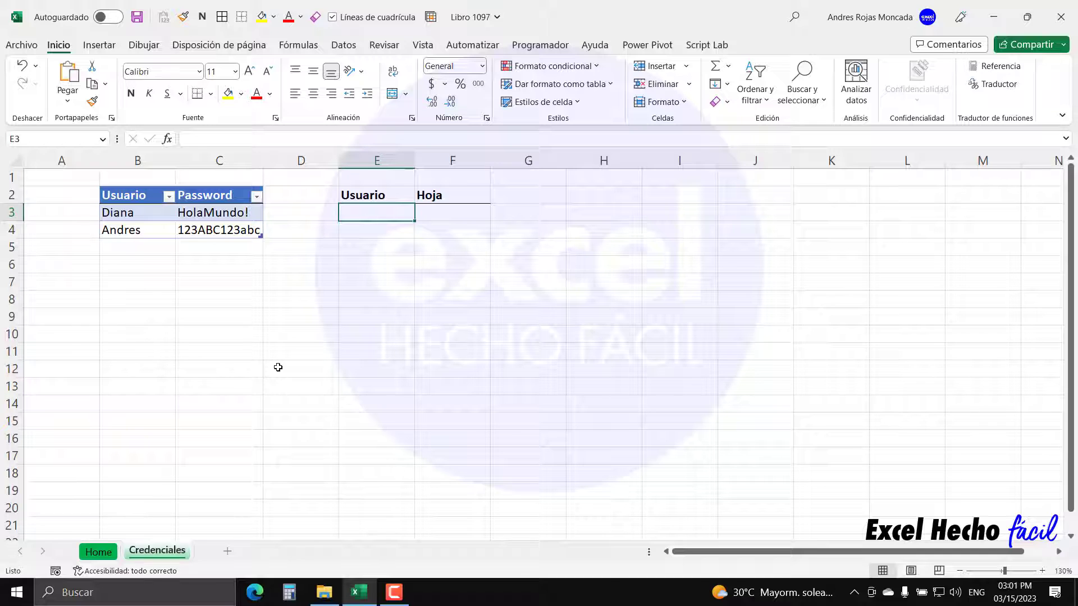
- Add eight new blank sheets, Hoja3 through Hoja10
{"action": "left_click", "coordinate": [231, 554]}
{"action": "left_click", "coordinate": [273, 552]}
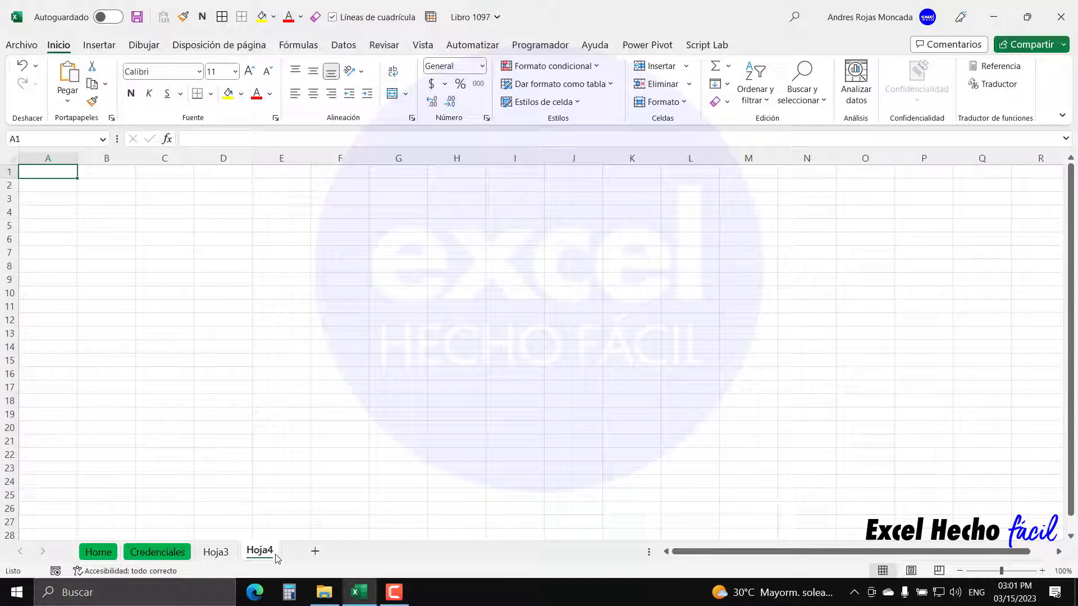
{"action": "left_click", "coordinate": [316, 552]}
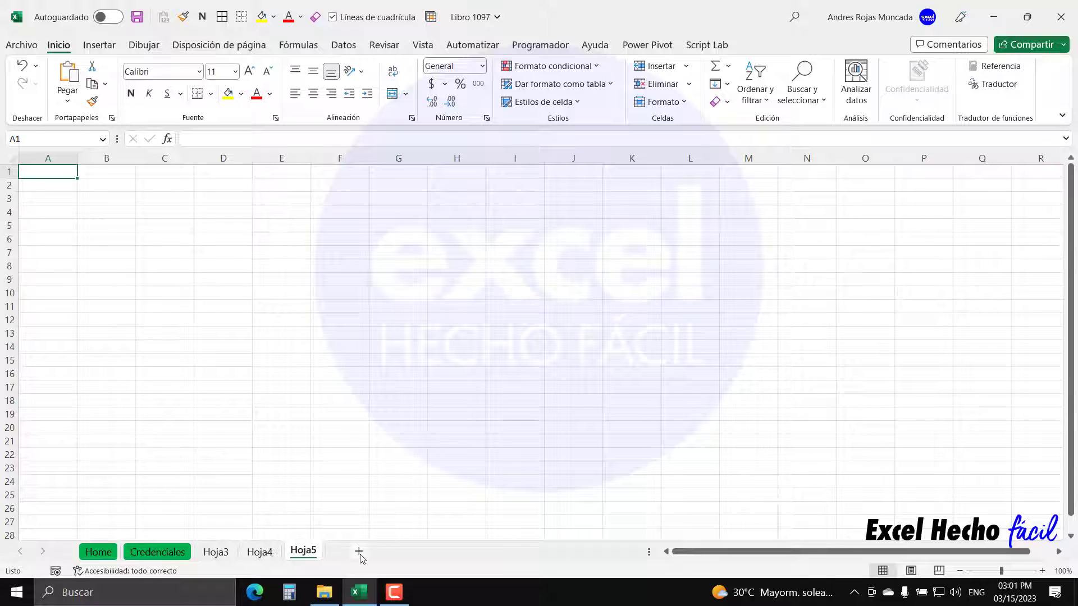
{"action": "left_click", "coordinate": [359, 553]}
{"action": "left_click", "coordinate": [402, 553]}
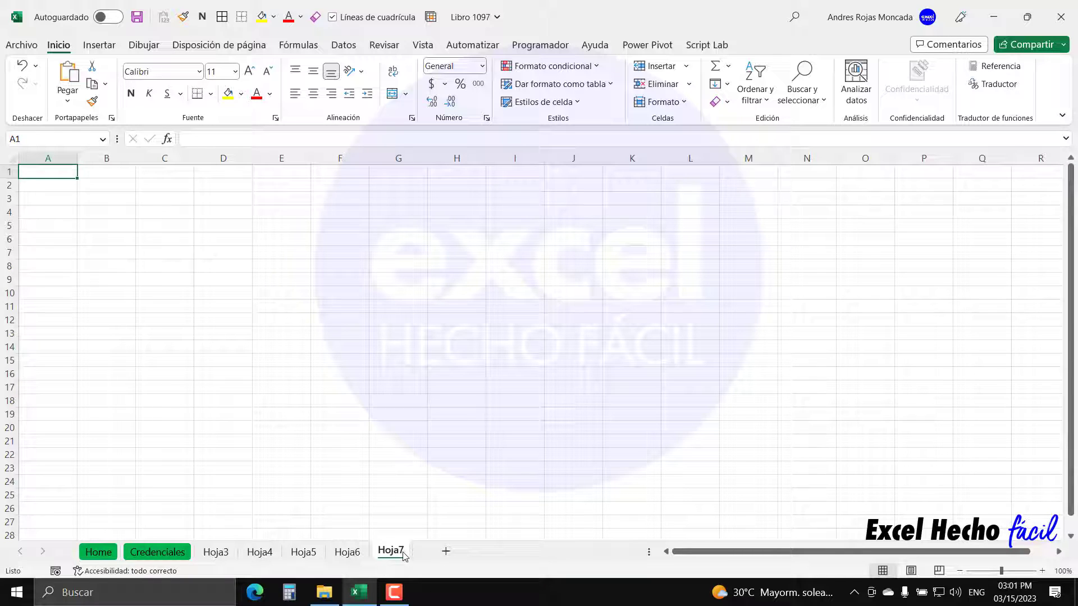
{"action": "left_click", "coordinate": [445, 553]}
{"action": "left_click", "coordinate": [490, 552]}
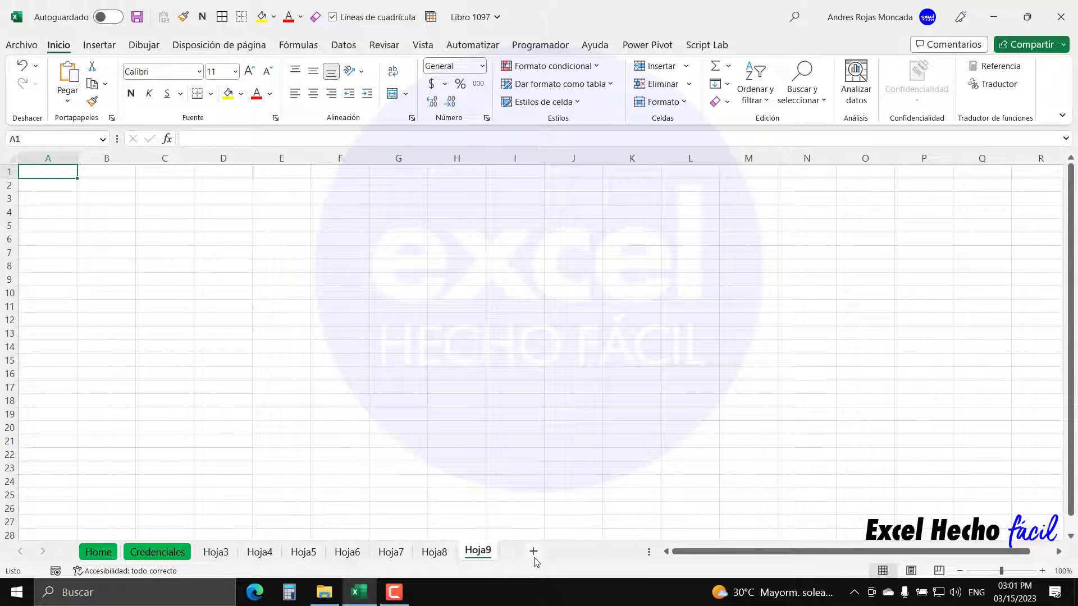
{"action": "left_click", "coordinate": [535, 553]}
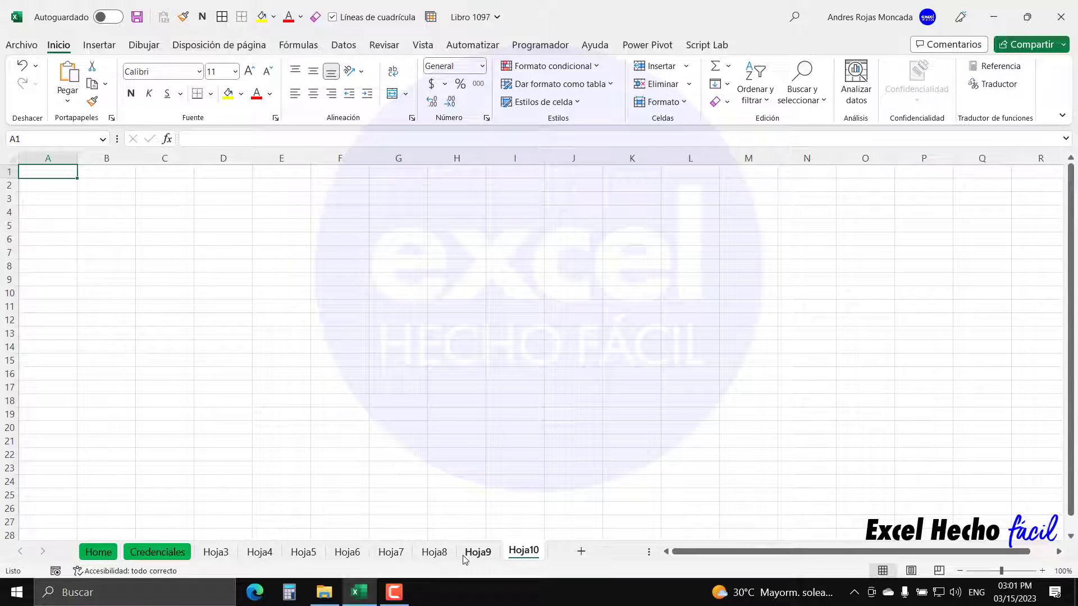
- Group sheets Hoja4, Hoja6 and Hoja10, then return to Credenciales
{"action": "left_click", "coordinate": [268, 556]}
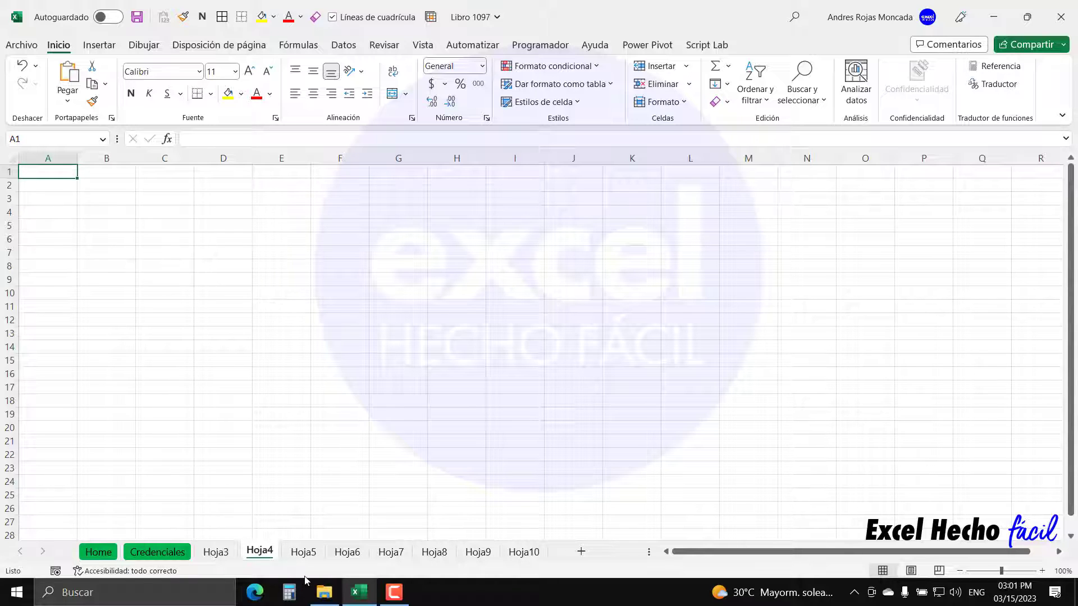
{"action": "left_click", "coordinate": [352, 555], "text": "ctrl"}
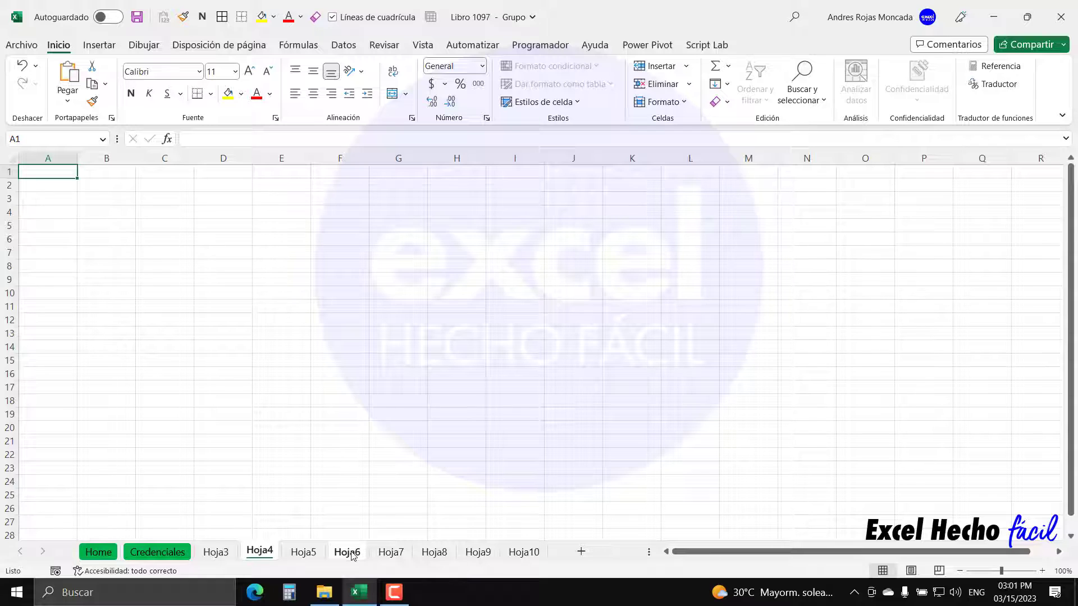
{"action": "left_click", "coordinate": [522, 554], "text": "ctrl"}
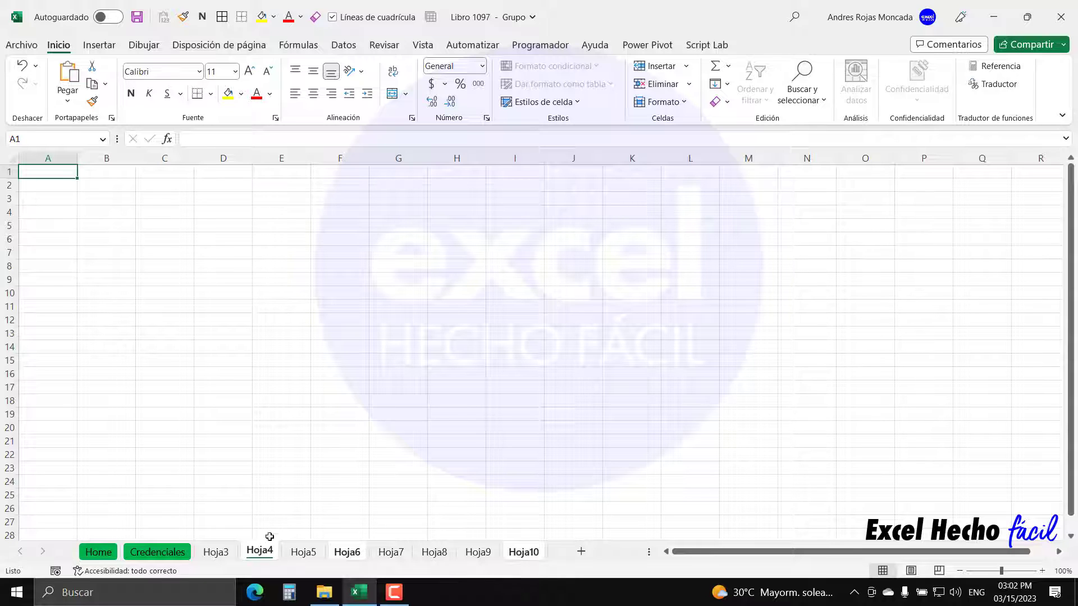
{"action": "left_click", "coordinate": [168, 553]}
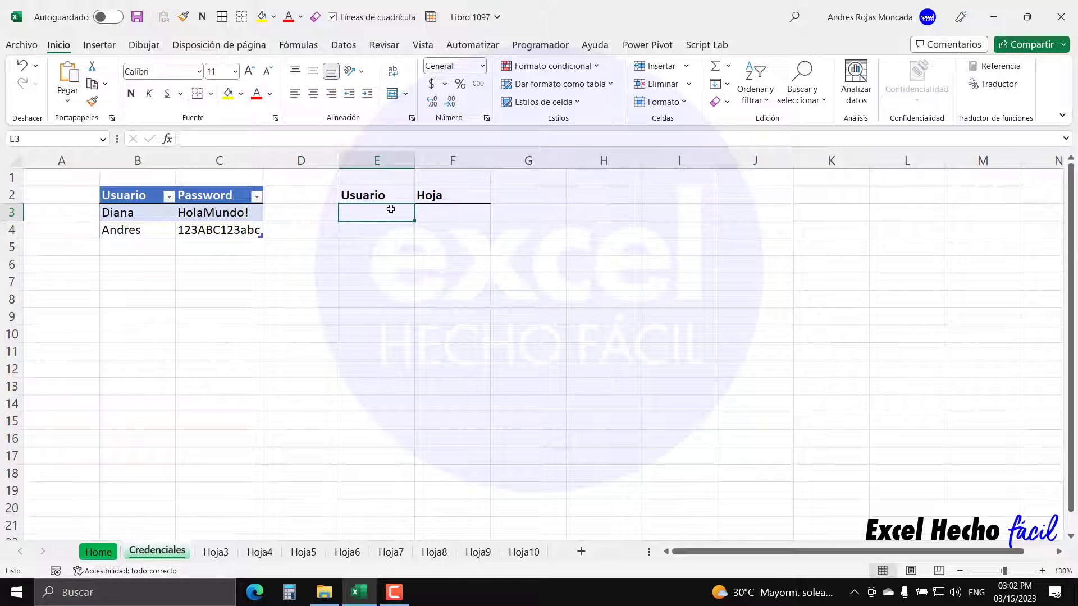
- Enter the first user's name in E3 and the sheet Hoja4 in F3
{"action": "type", "text": "Diana"}
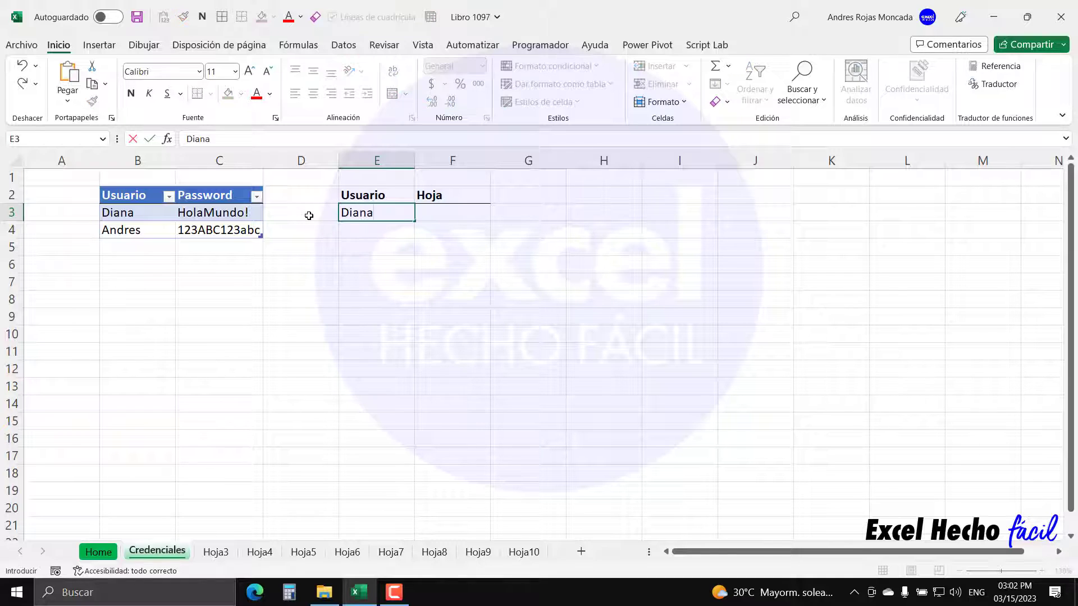
{"action": "key", "text": "Tab"}
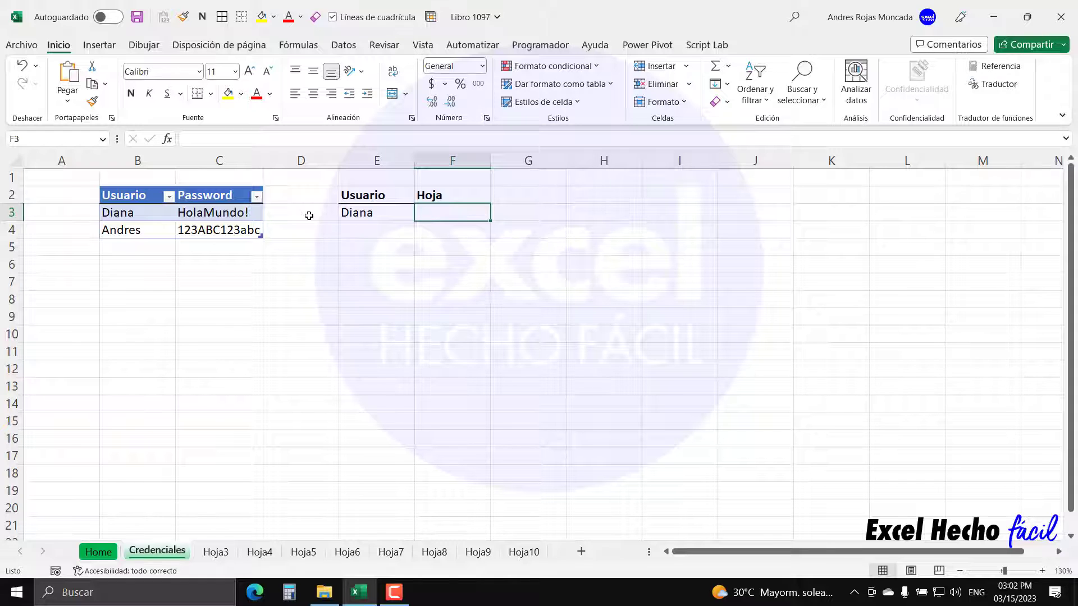
{"action": "type", "text": "Hoja4"}
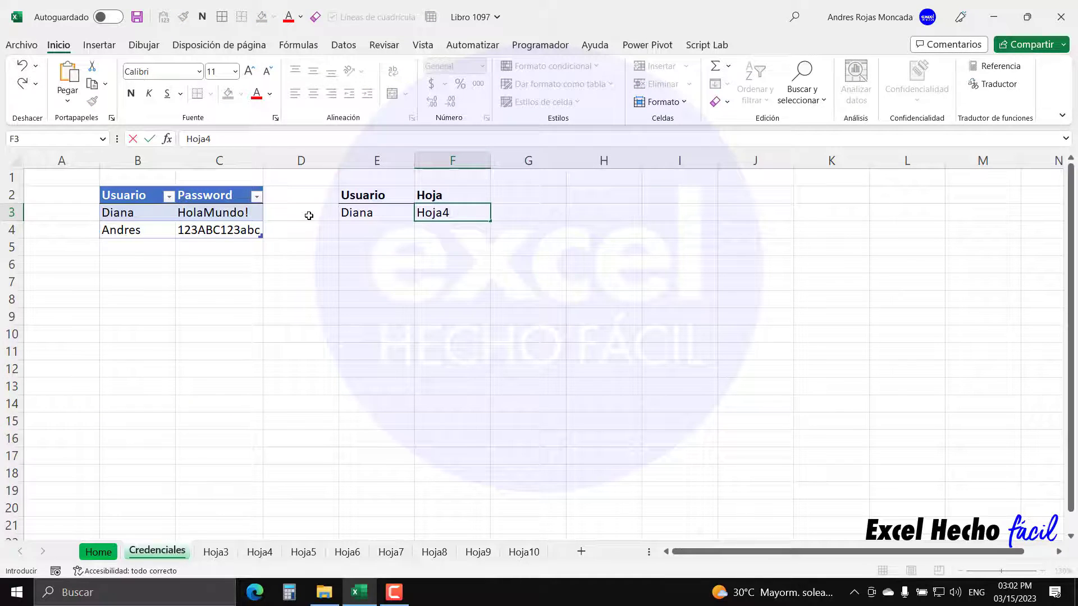
{"action": "key", "text": "Return"}
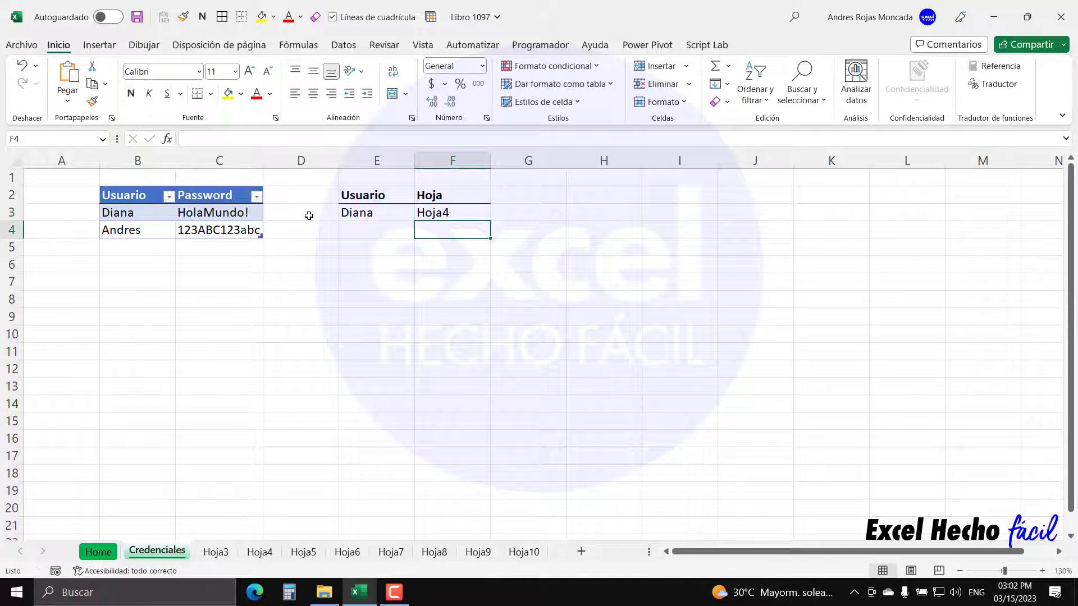
{"action": "left_click", "coordinate": [469, 215]}
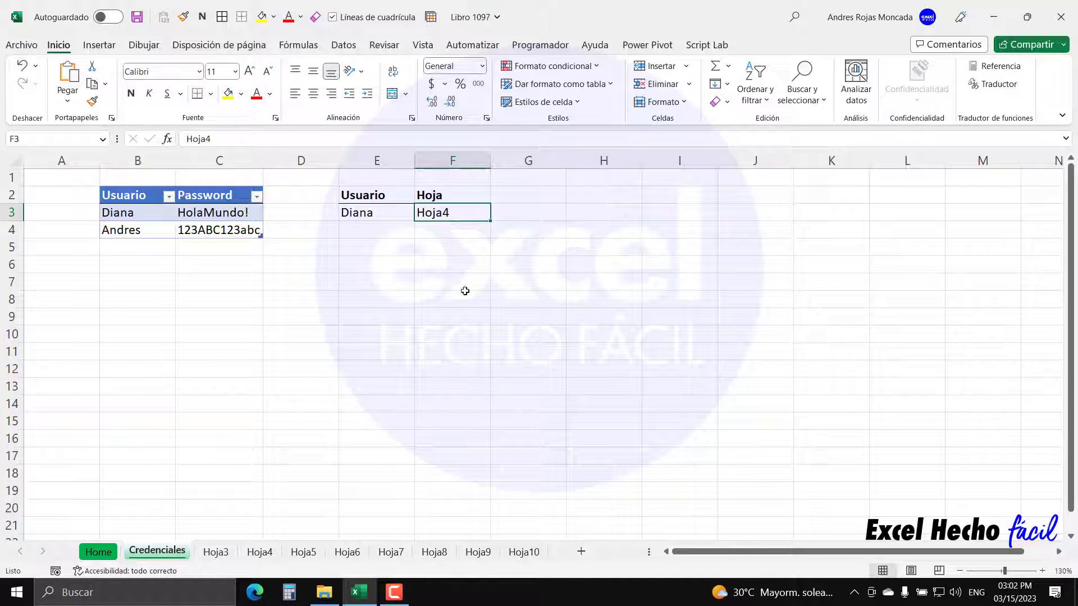
- Rename sheets Hoja3 through Hoja6 to A, B, C and D
{"action": "left_click", "coordinate": [214, 555]}
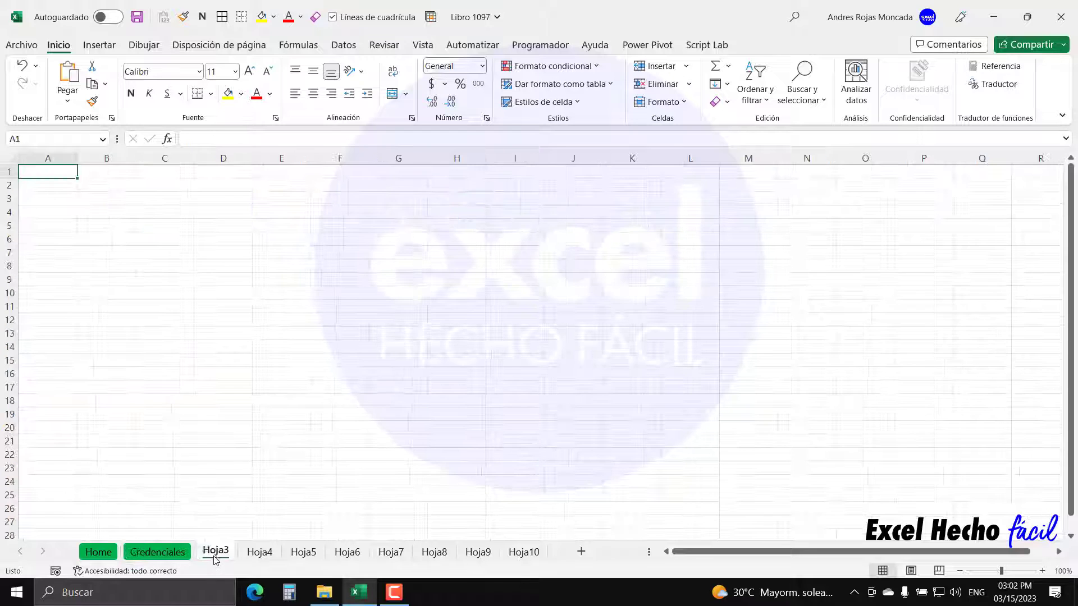
{"action": "type", "text": "A"}
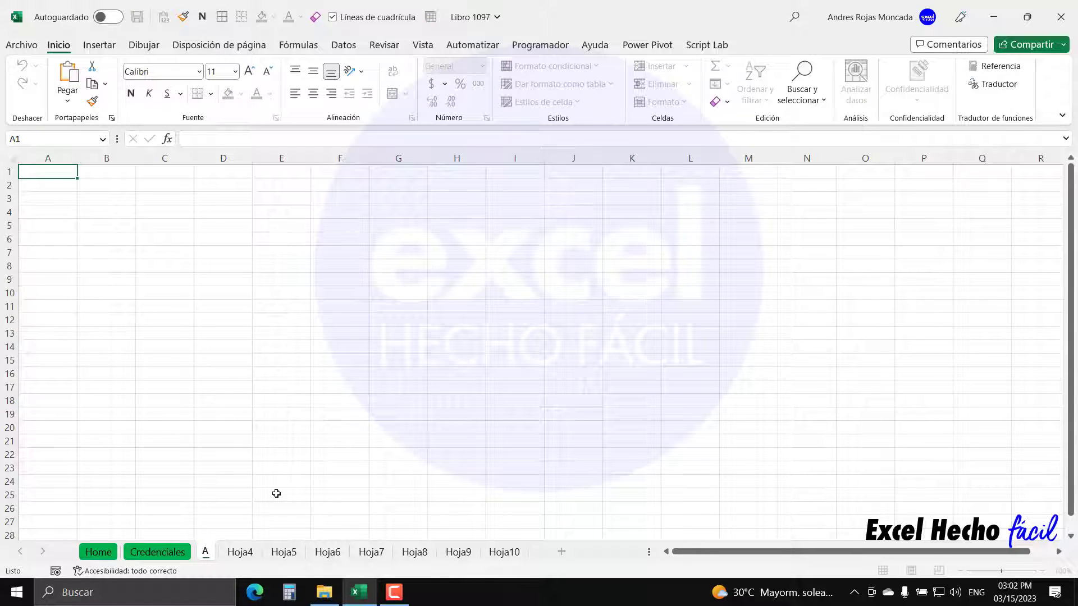
{"action": "left_click", "coordinate": [241, 550]}
{"action": "double_click", "coordinate": [241, 550]}
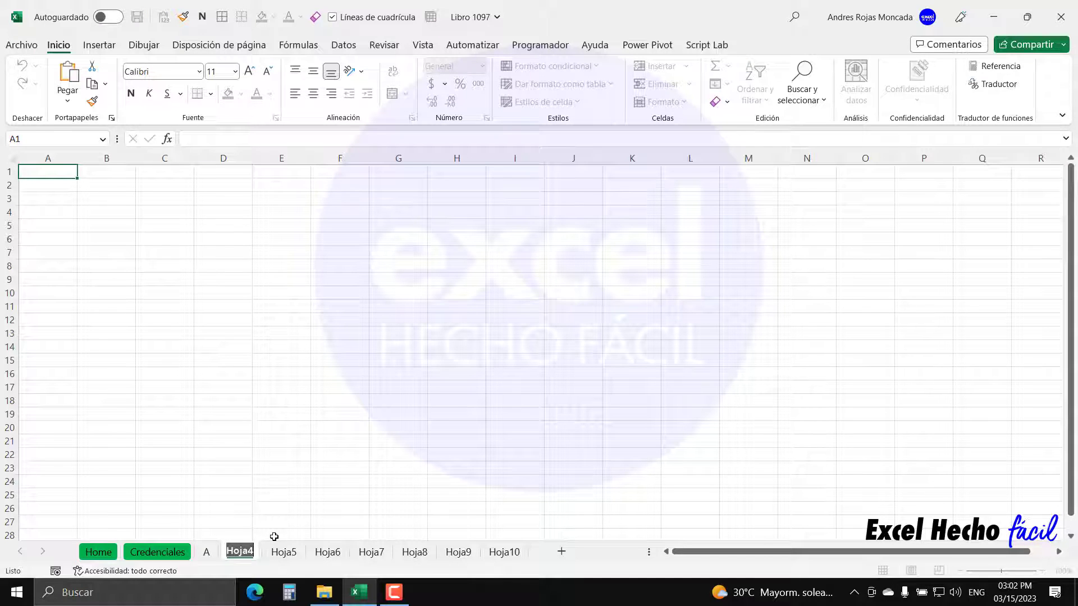
{"action": "type", "text": "B"}
{"action": "left_click", "coordinate": [272, 556]}
{"action": "double_click", "coordinate": [271, 556]}
{"action": "type", "text": "C"}
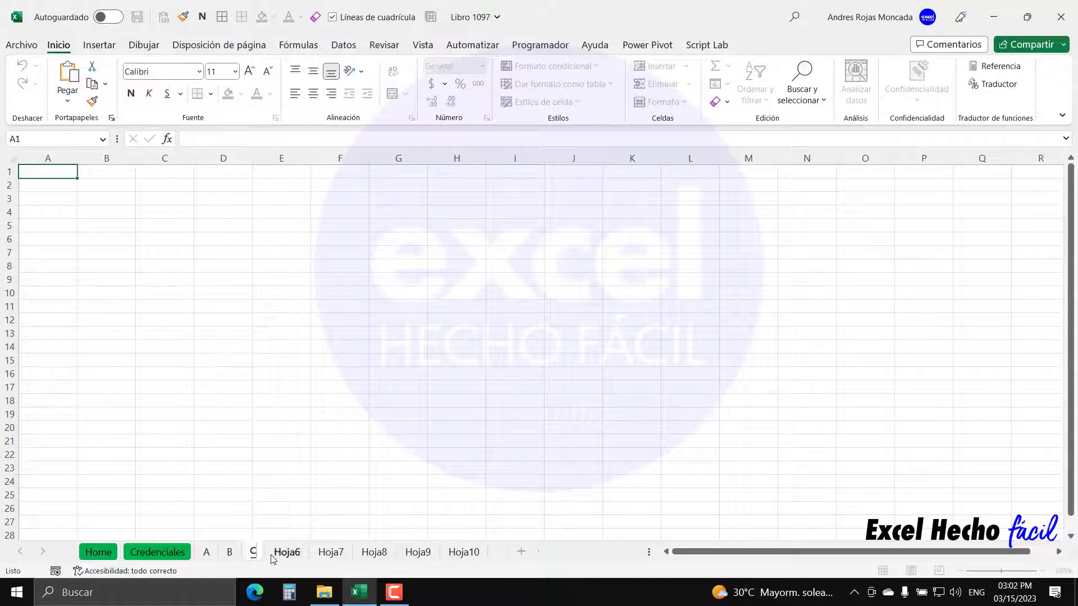
{"action": "left_click", "coordinate": [295, 555]}
{"action": "double_click", "coordinate": [298, 556]}
{"action": "type", "text": "D"}
- Rename sheets Hoja7 through Hoja10 to E, F, G and H
{"action": "left_click", "coordinate": [312, 553]}
{"action": "double_click", "coordinate": [311, 553]}
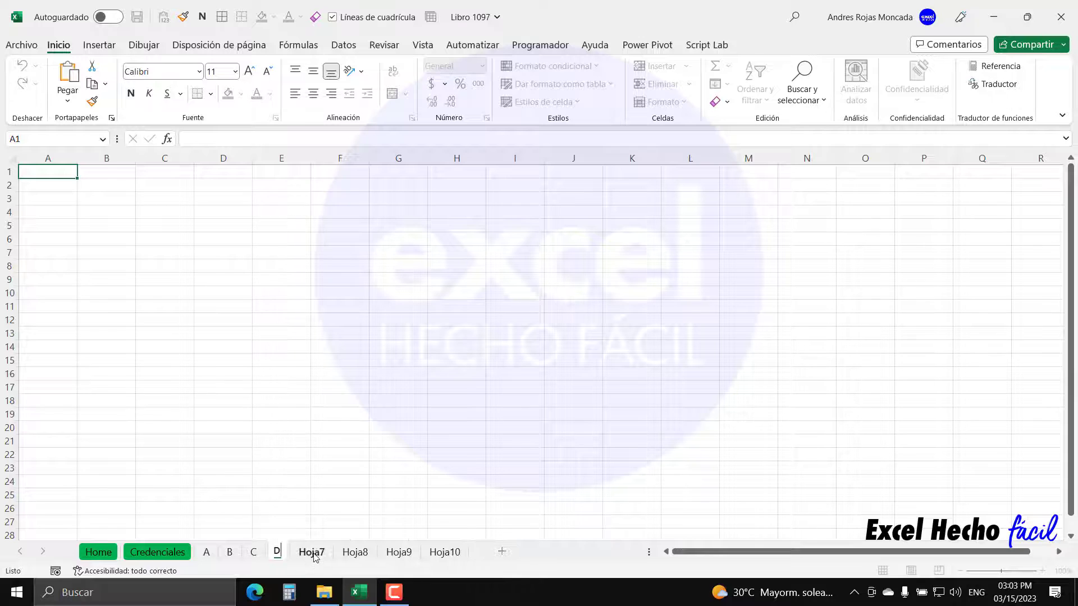
{"action": "type", "text": "E"}
{"action": "left_click", "coordinate": [352, 556]}
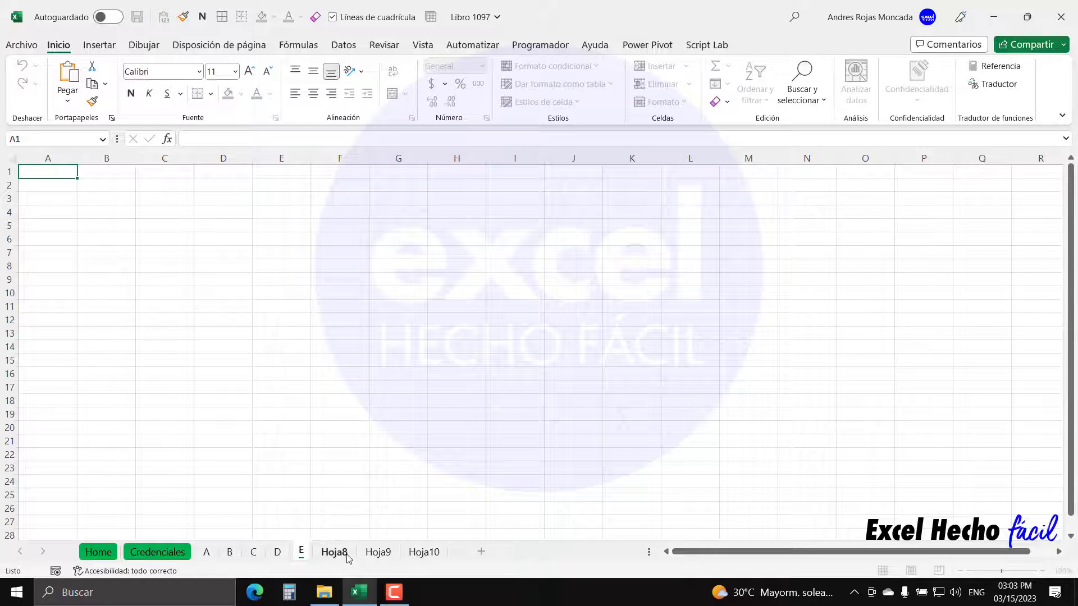
{"action": "double_click", "coordinate": [352, 555]}
{"action": "type", "text": "F"}
{"action": "left_click", "coordinate": [352, 556]}
{"action": "double_click", "coordinate": [352, 555]}
{"action": "type", "text": "G"}
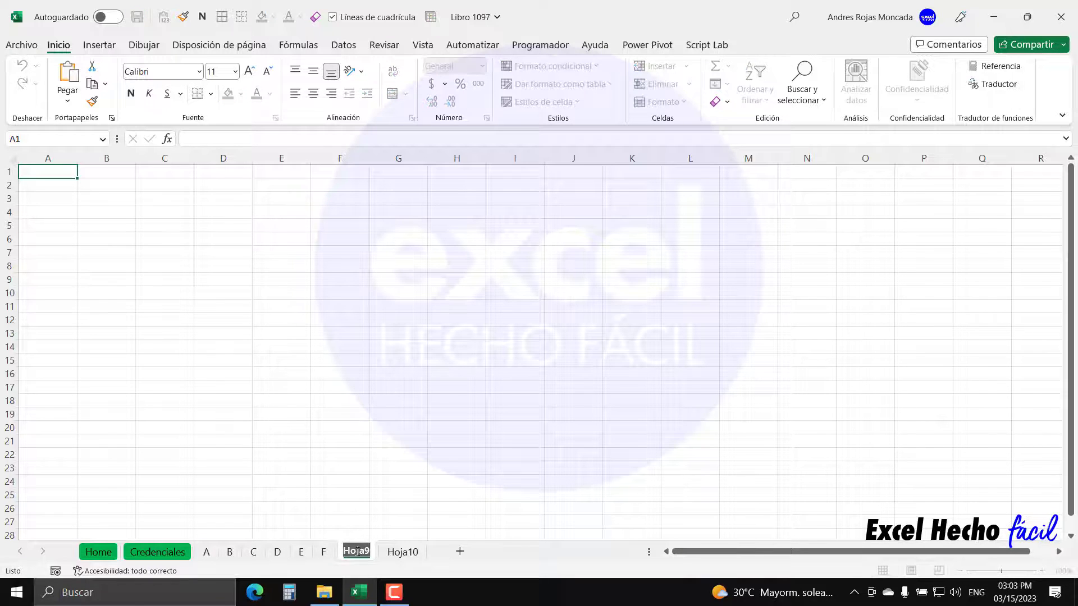
{"action": "left_click", "coordinate": [393, 553]}
{"action": "double_click", "coordinate": [382, 552]}
{"action": "type", "text": "H"}
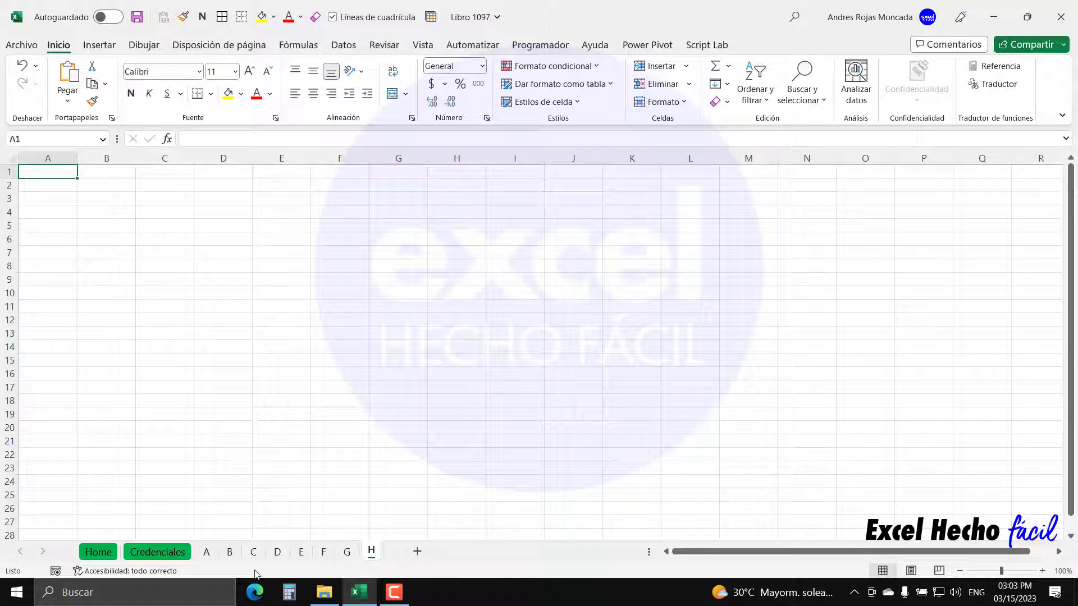
- Group sheets A through H and zoom the grouped sheets to 130%
{"action": "left_click", "coordinate": [207, 553]}
{"action": "left_click", "coordinate": [229, 555]}
{"action": "left_click", "coordinate": [253, 554]}
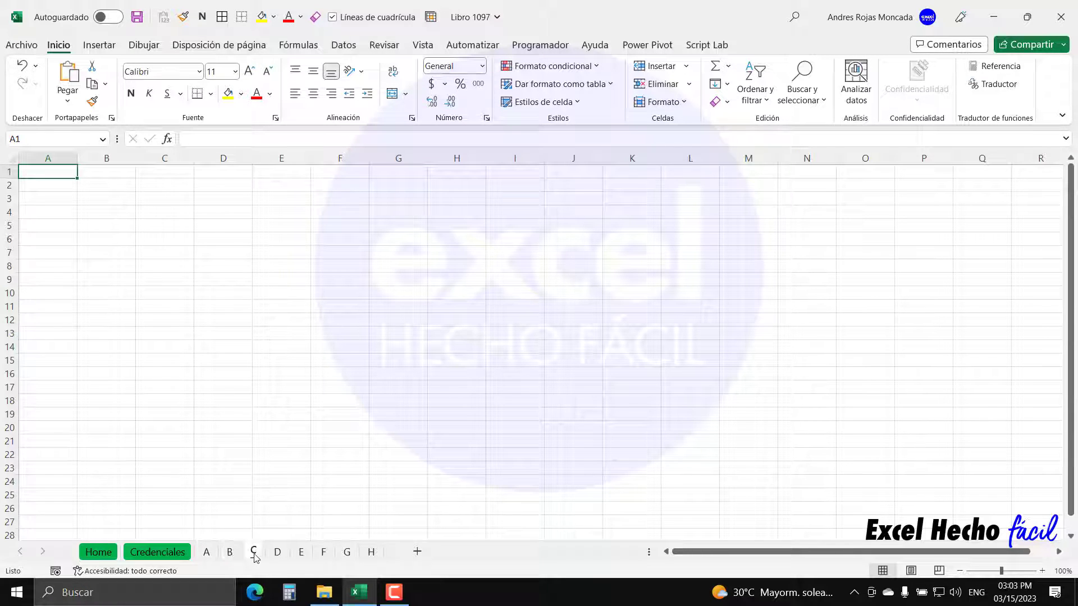
{"action": "left_click", "coordinate": [277, 555]}
{"action": "left_click", "coordinate": [301, 555]}
{"action": "left_click", "coordinate": [323, 555]}
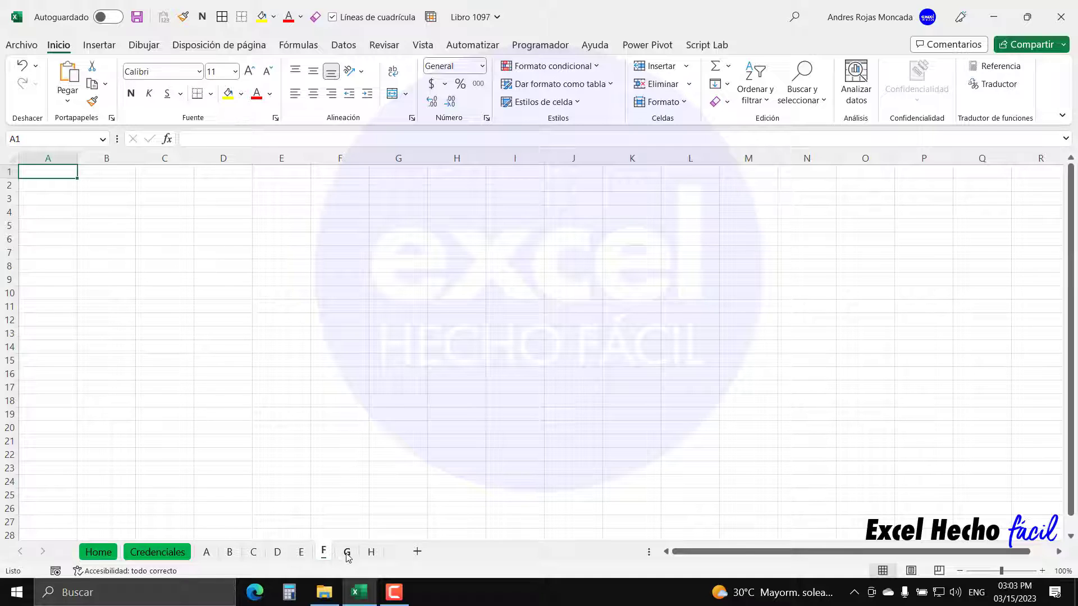
{"action": "left_click", "coordinate": [347, 555]}
{"action": "left_click", "coordinate": [371, 555]}
{"action": "left_click", "coordinate": [212, 552]}
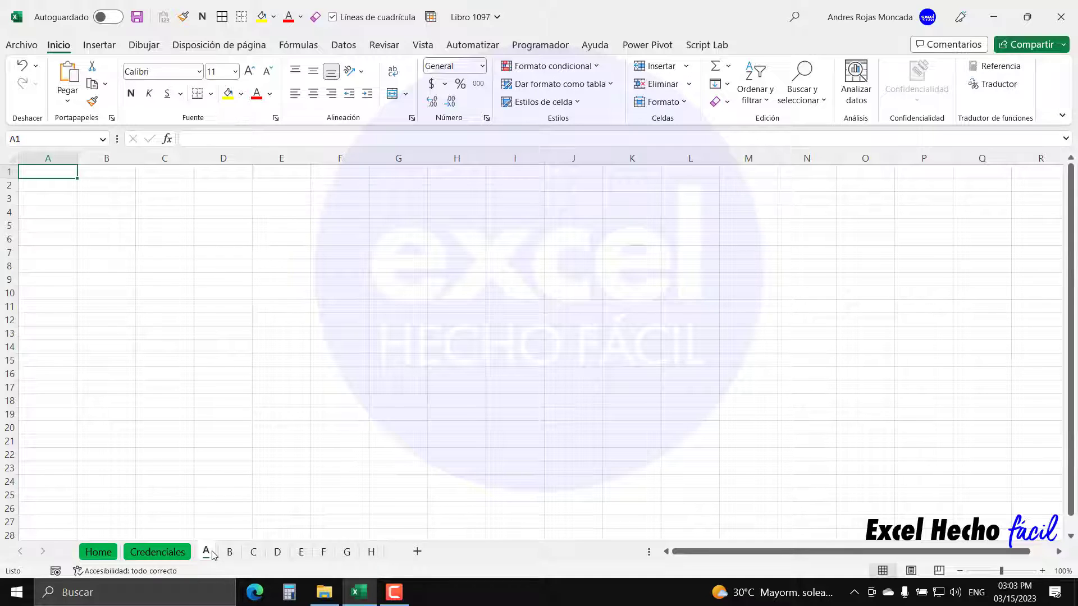
{"action": "left_click", "coordinate": [375, 557], "text": "shift"}
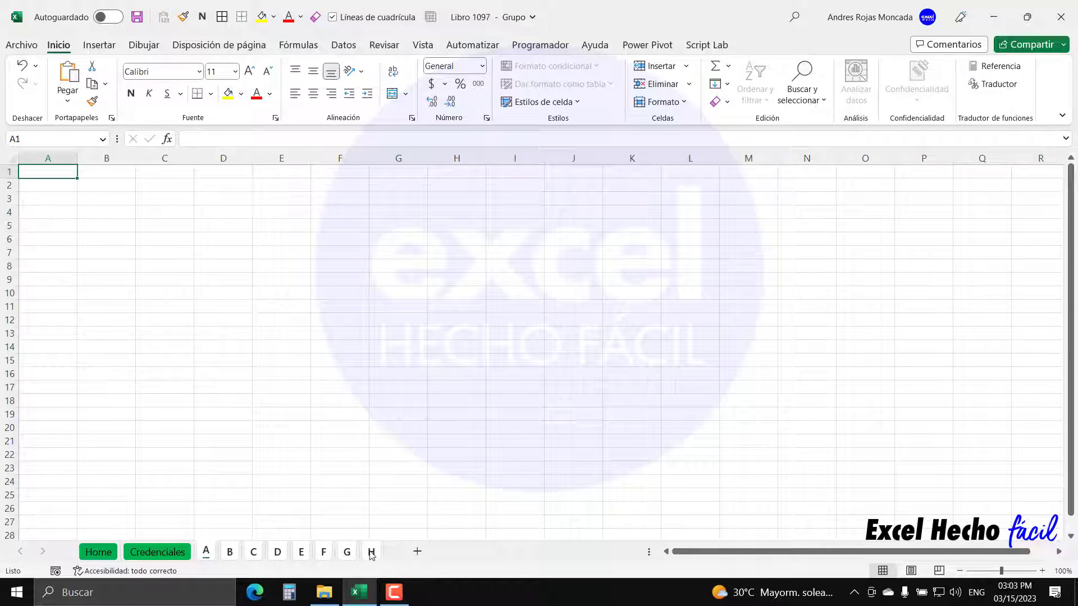
{"action": "left_click", "coordinate": [1042, 571]}
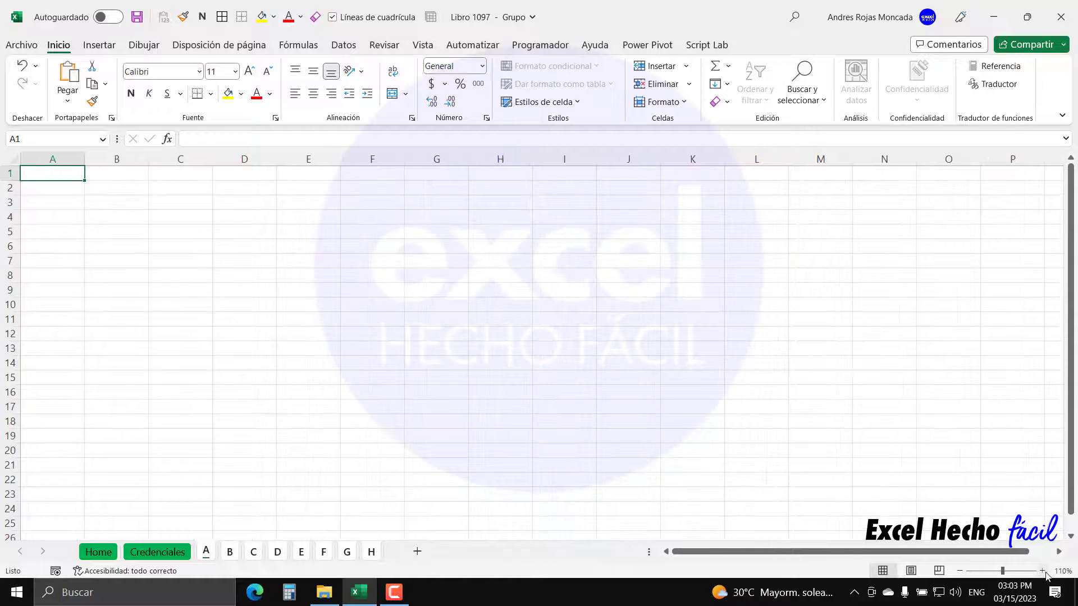
{"action": "left_click", "coordinate": [1042, 571]}
{"action": "left_click", "coordinate": [1042, 571]}
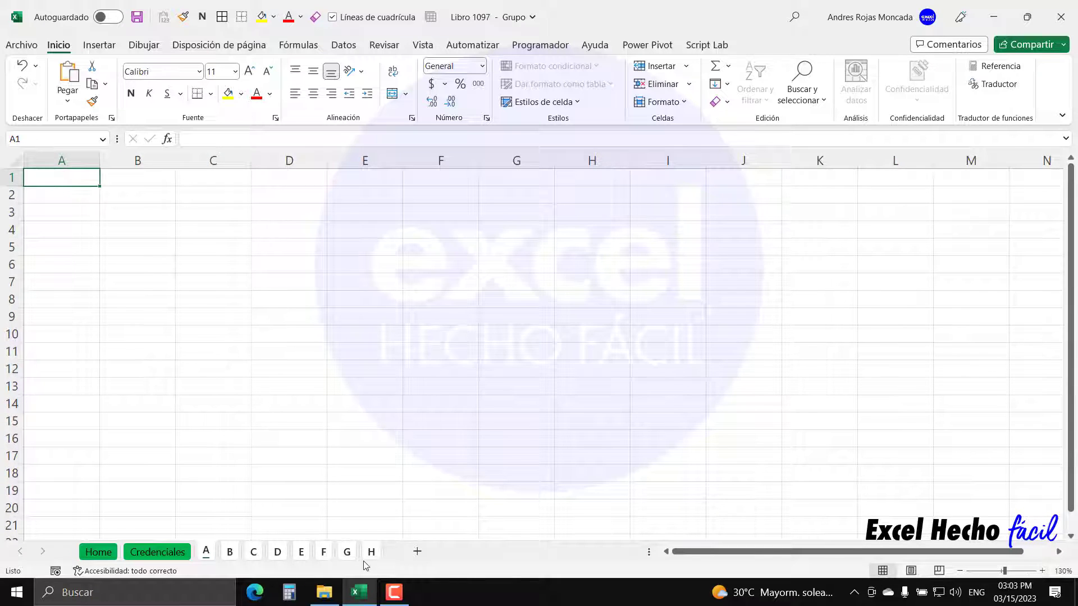
- Colour the grouped A–H tabs dark blue, then return to Credenciales
{"action": "right_click", "coordinate": [210, 554]}
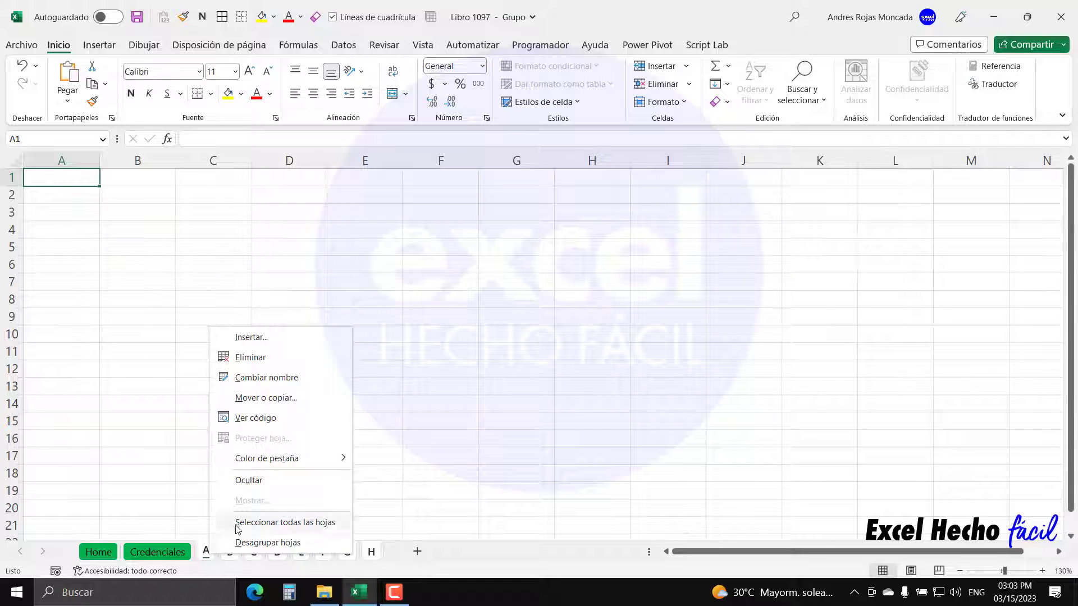
{"action": "mouse_move", "coordinate": [288, 457]}
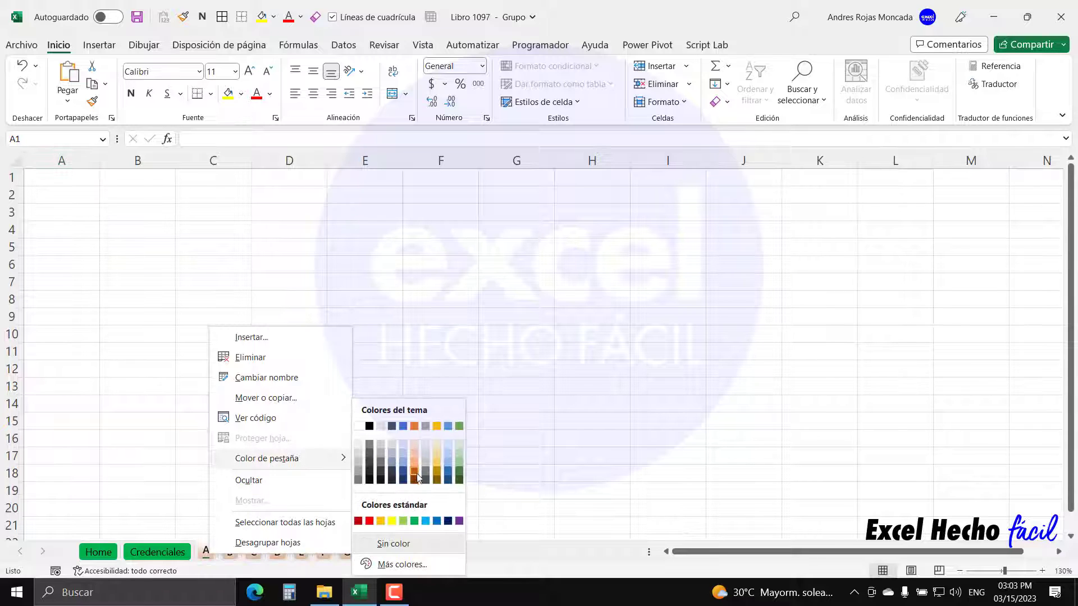
{"action": "left_click", "coordinate": [403, 484]}
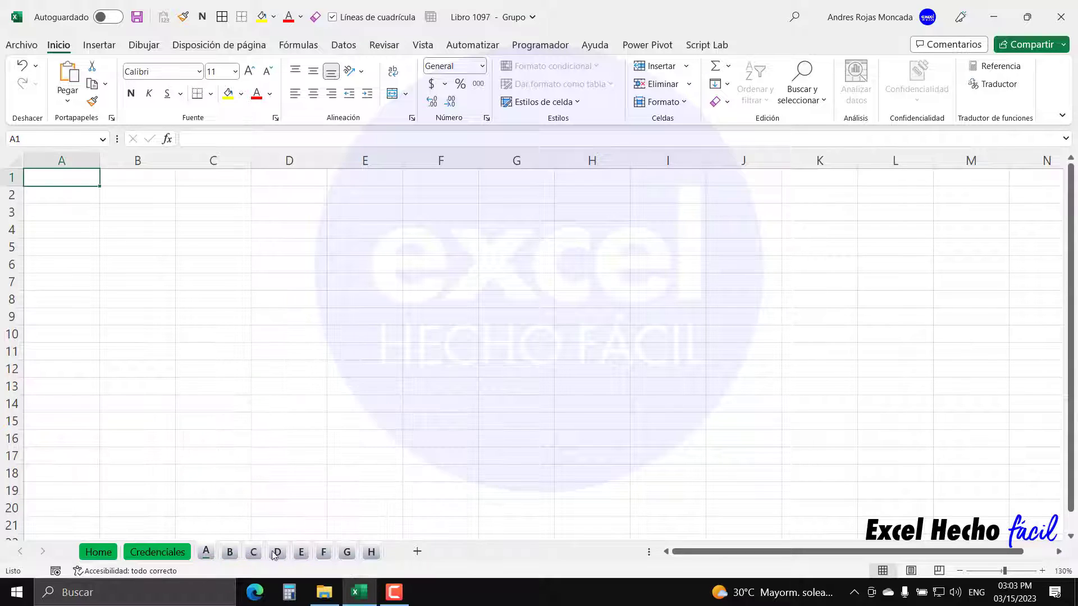
{"action": "left_click", "coordinate": [181, 557]}
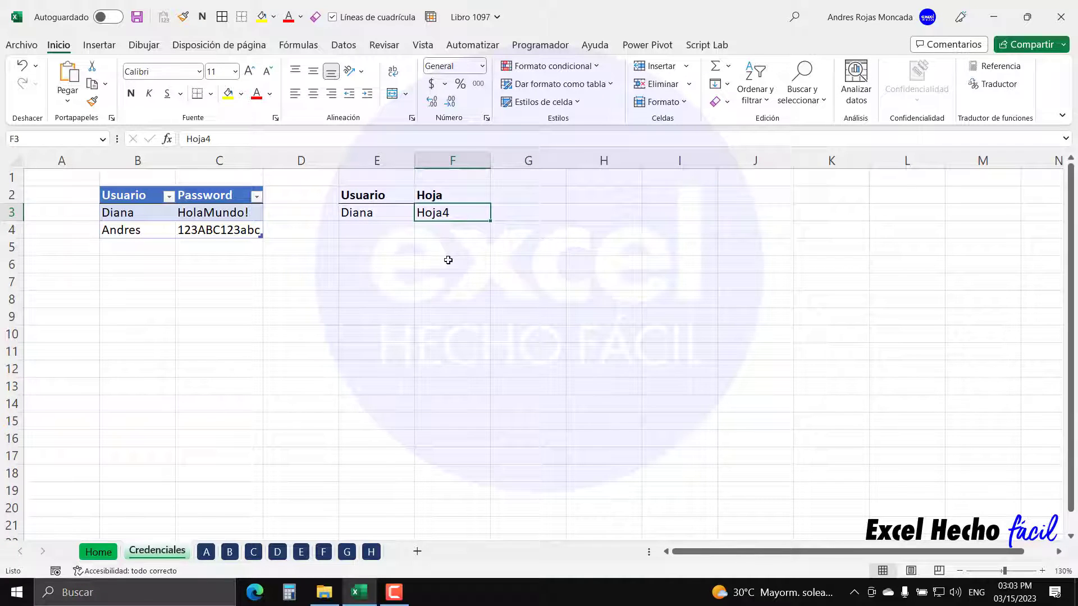
- Open the VBA editor from the Programador tab and check the code names of sheets B, D and H
{"action": "left_click", "coordinate": [540, 45]}
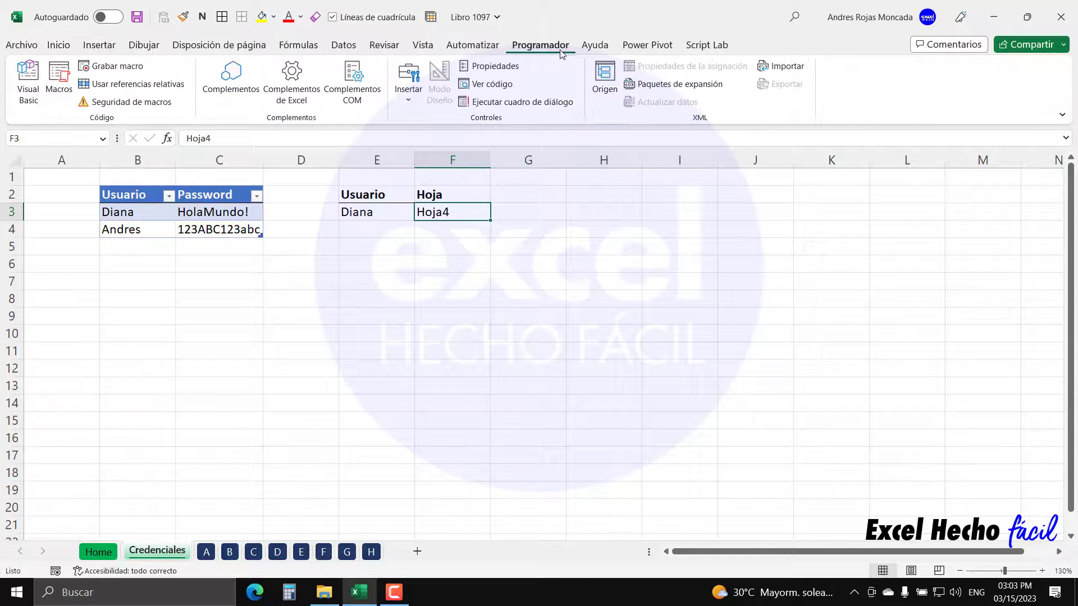
{"action": "left_click", "coordinate": [25, 98]}
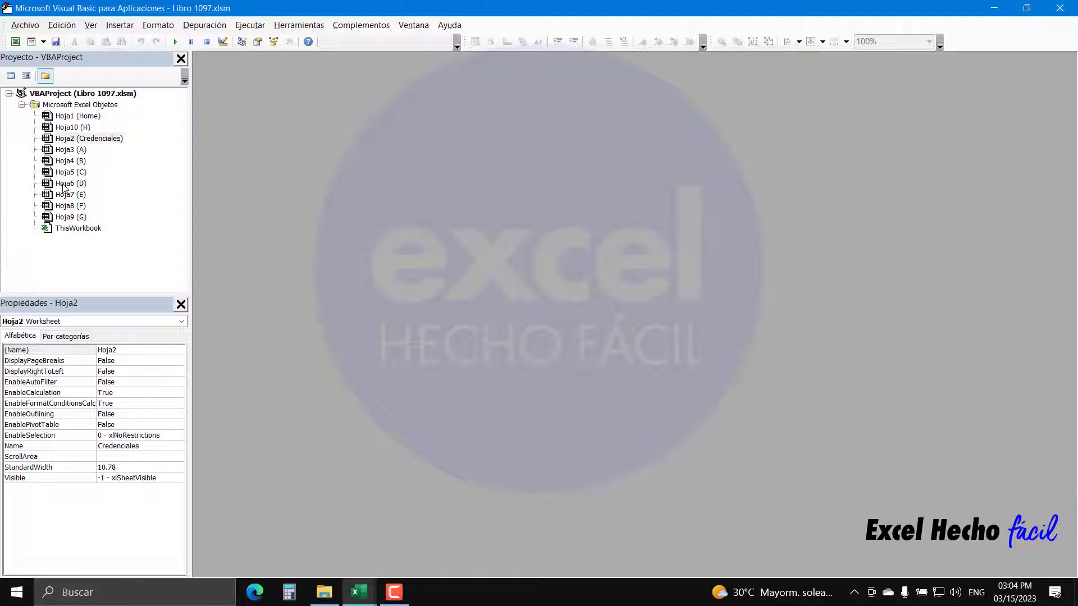
{"action": "left_click", "coordinate": [67, 162]}
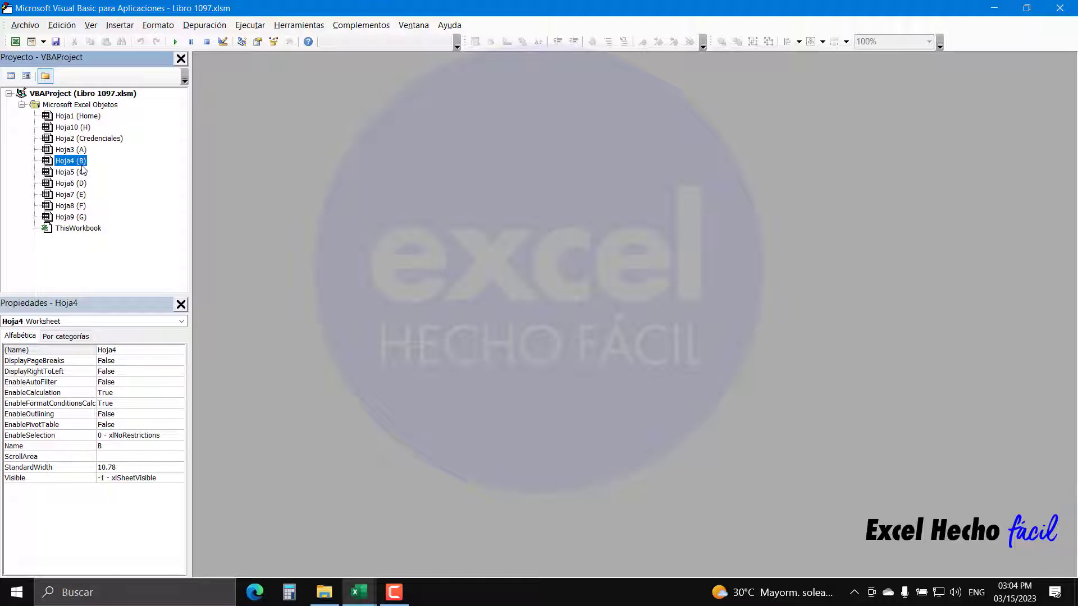
{"action": "left_click", "coordinate": [79, 183]}
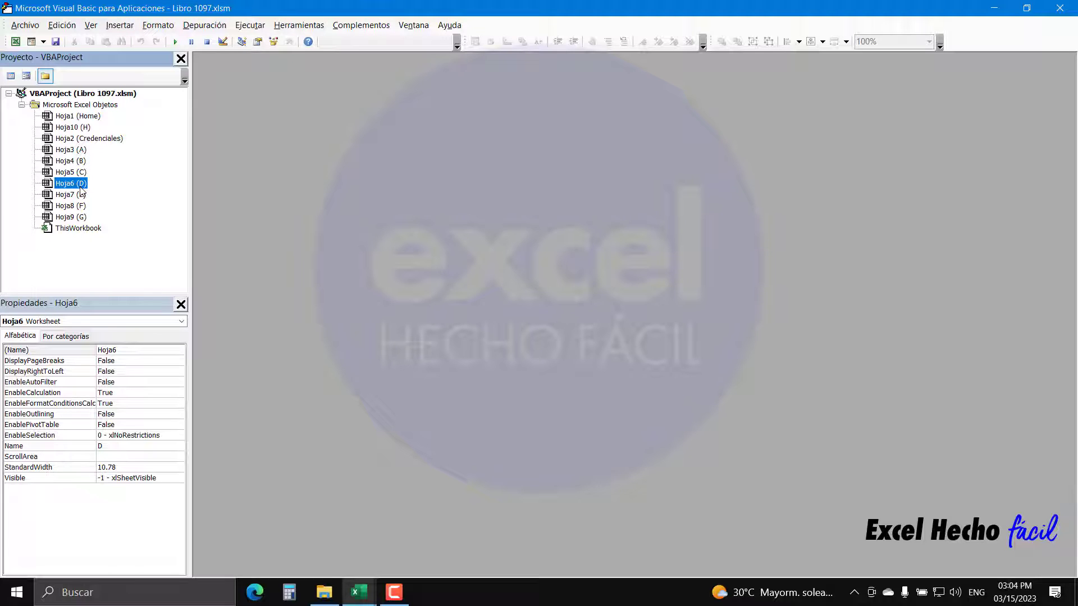
{"action": "left_click", "coordinate": [84, 129]}
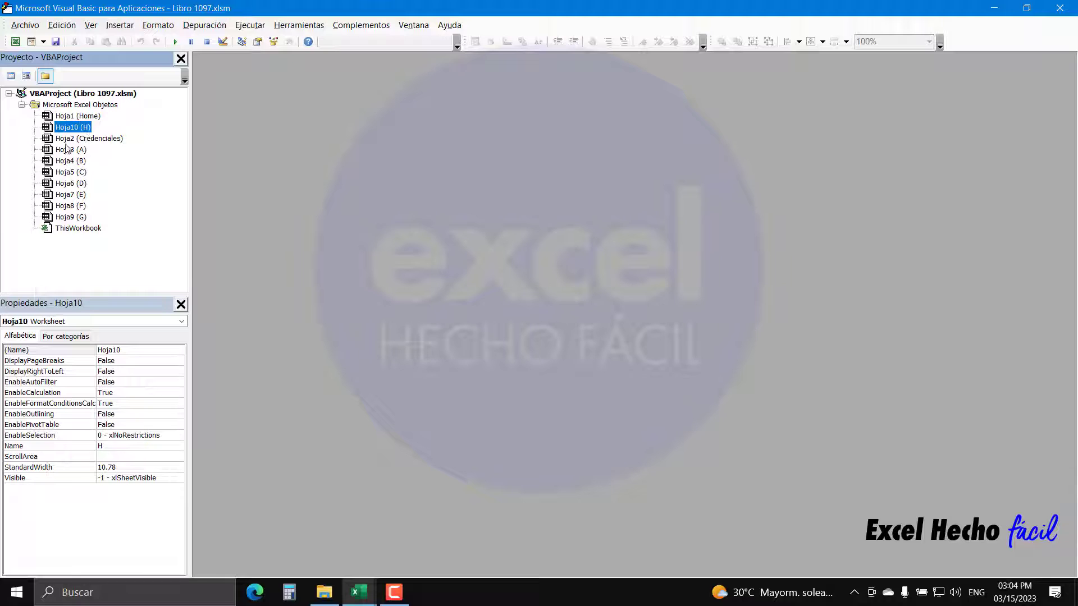
- Step through the code names of sheets A to E, then return to the Credenciales sheet
{"action": "left_click", "coordinate": [66, 140]}
{"action": "left_click", "coordinate": [67, 149]}
{"action": "left_click", "coordinate": [66, 160]}
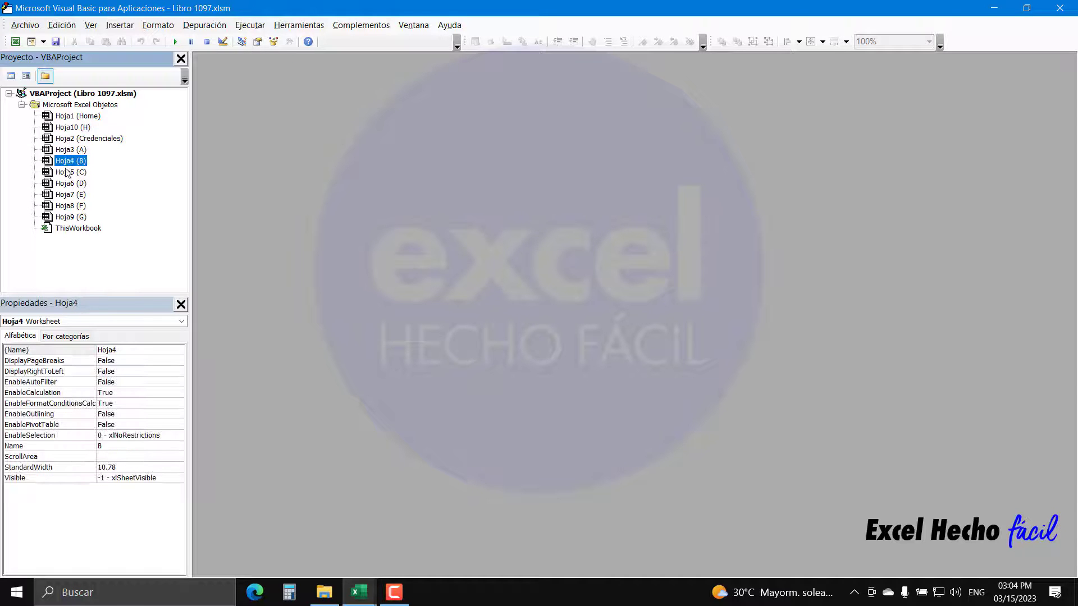
{"action": "left_click", "coordinate": [67, 172]}
{"action": "left_click", "coordinate": [68, 184]}
{"action": "left_click", "coordinate": [68, 195]}
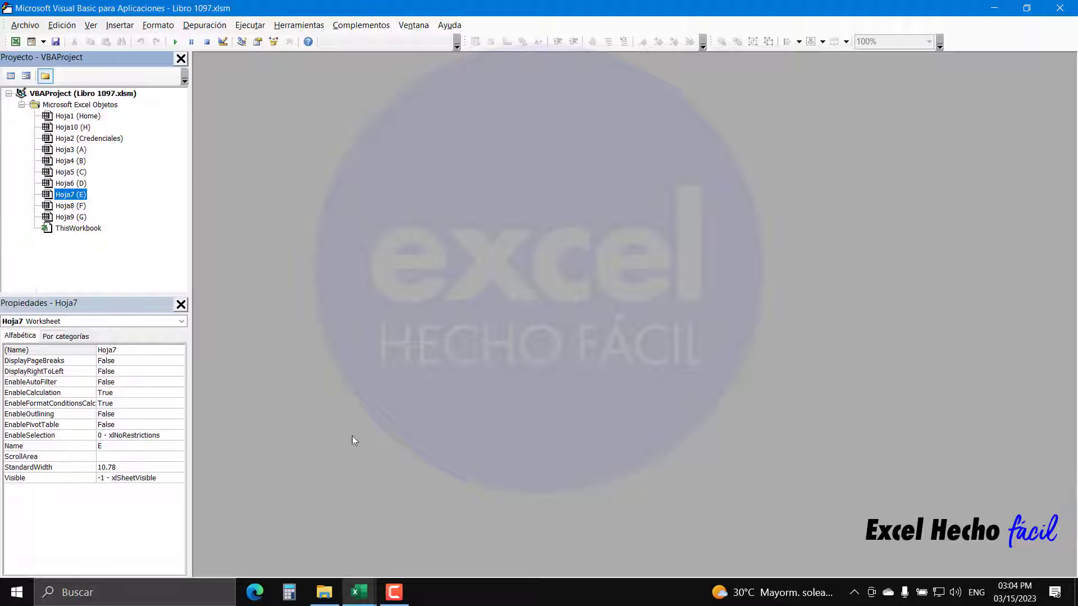
{"action": "mouse_move", "coordinate": [362, 591]}
{"action": "left_click", "coordinate": [280, 536]}
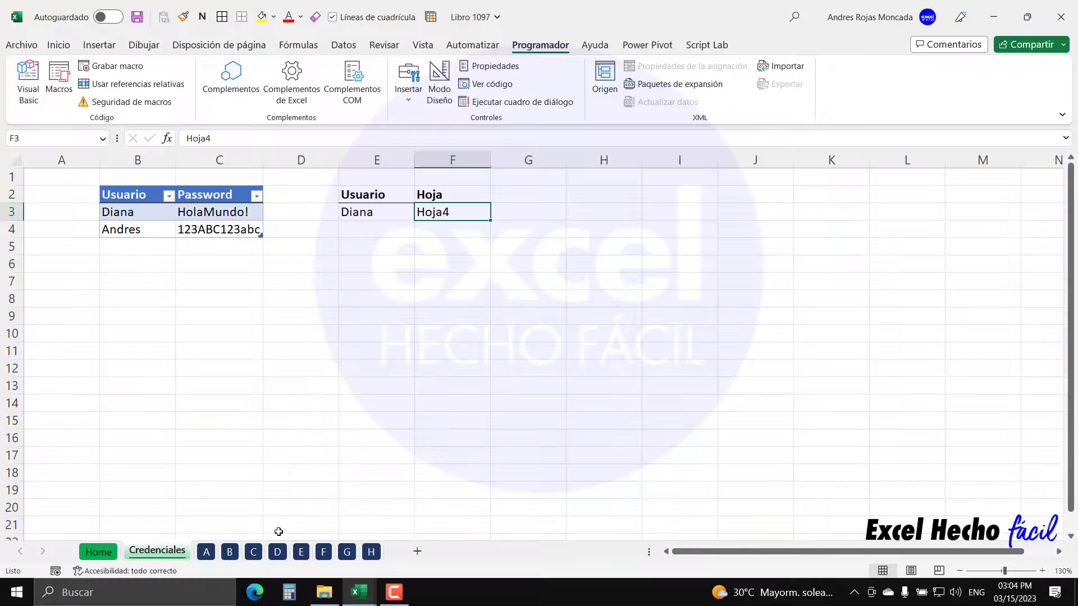
{"action": "left_click", "coordinate": [205, 553]}
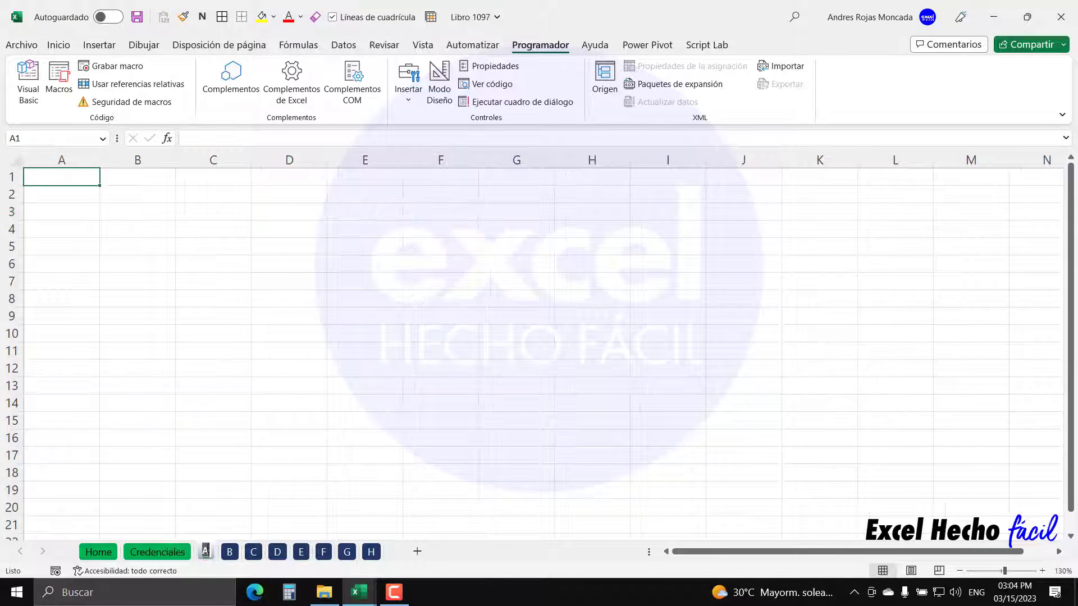
{"action": "type", "text": "Hola"}
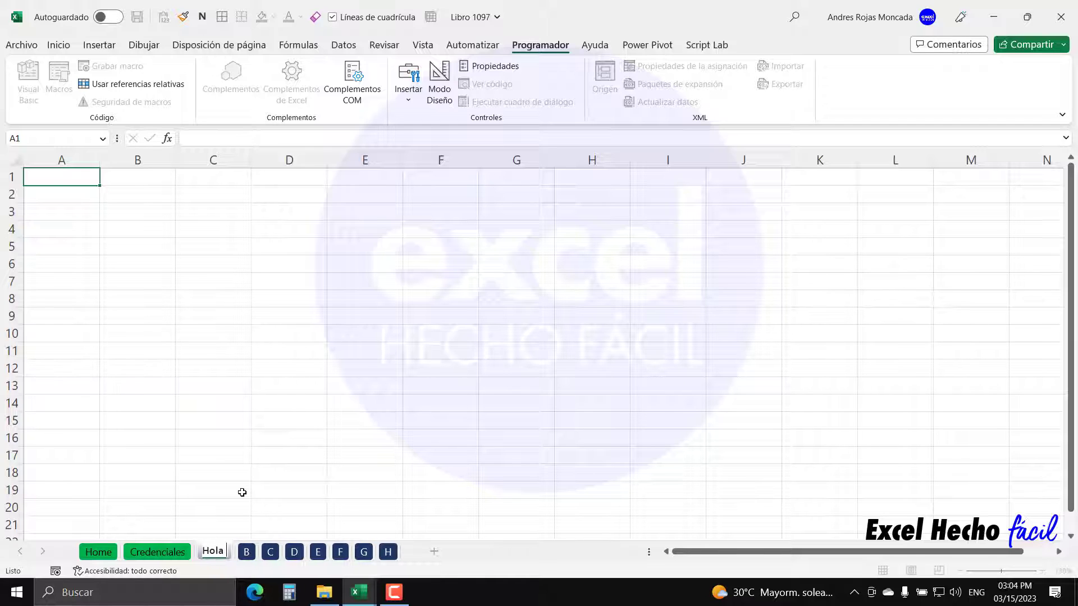
{"action": "type", "text": " esta"}
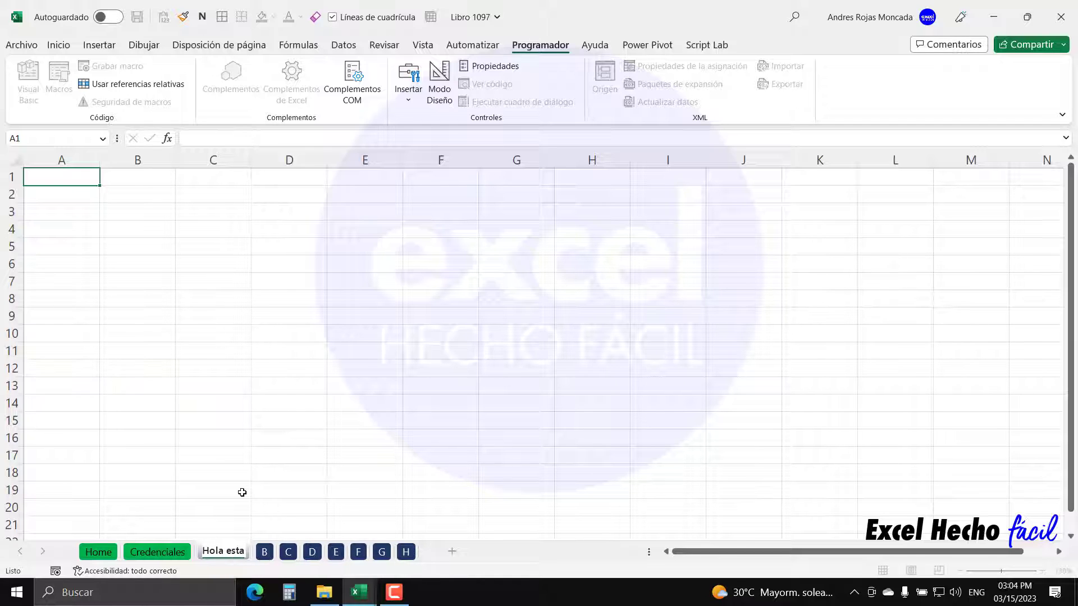
{"action": "type", "text": " mi nueva hoja"}
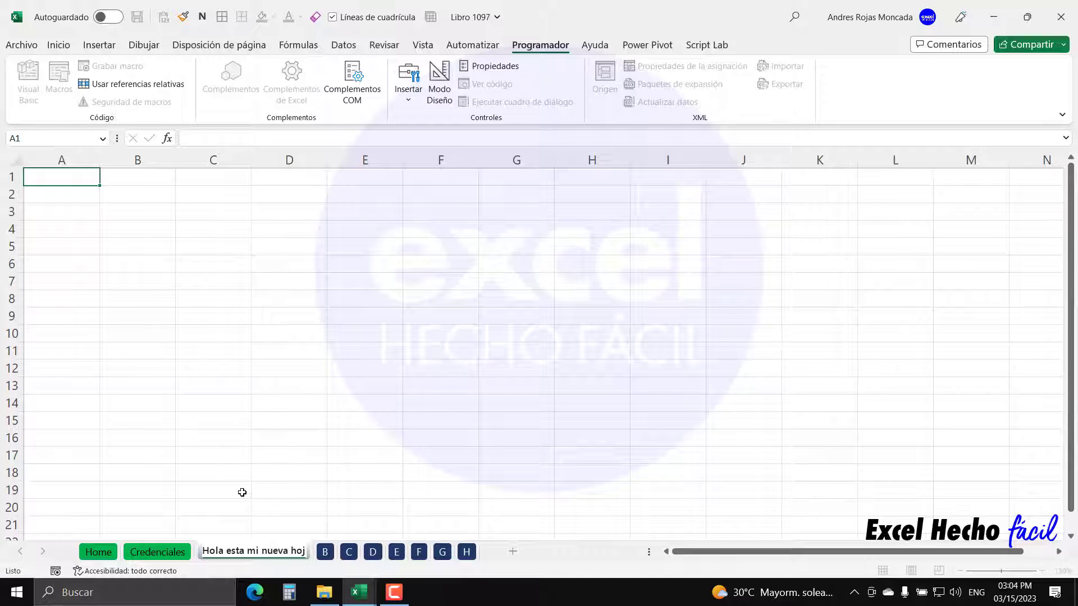
{"action": "key", "text": "Return"}
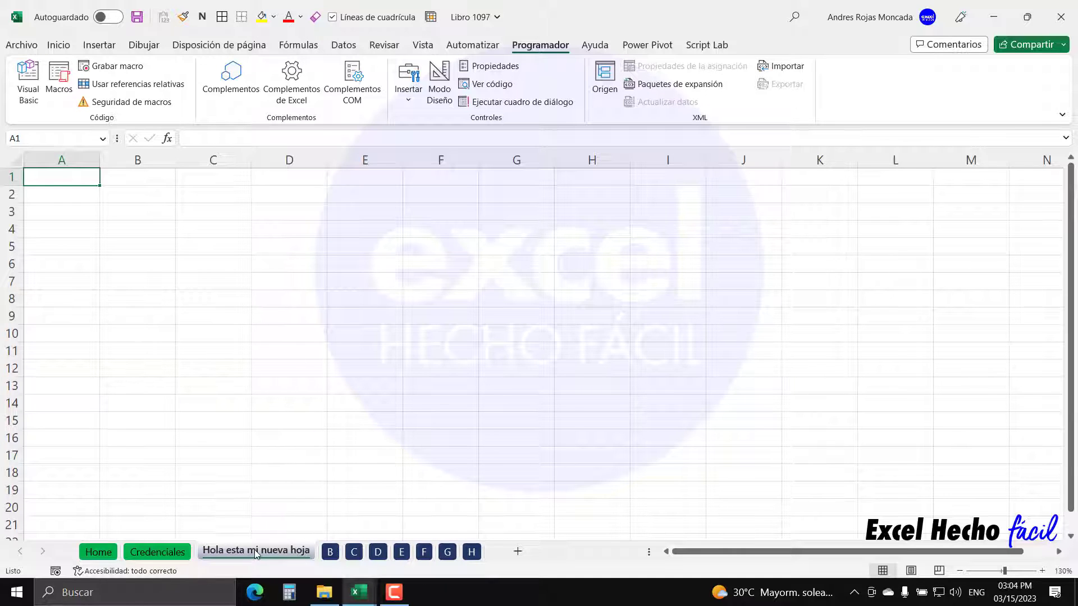
{"action": "left_click", "coordinate": [330, 552]}
{"action": "left_click", "coordinate": [354, 552]}
{"action": "left_click", "coordinate": [378, 552]}
{"action": "left_click", "coordinate": [402, 552]}
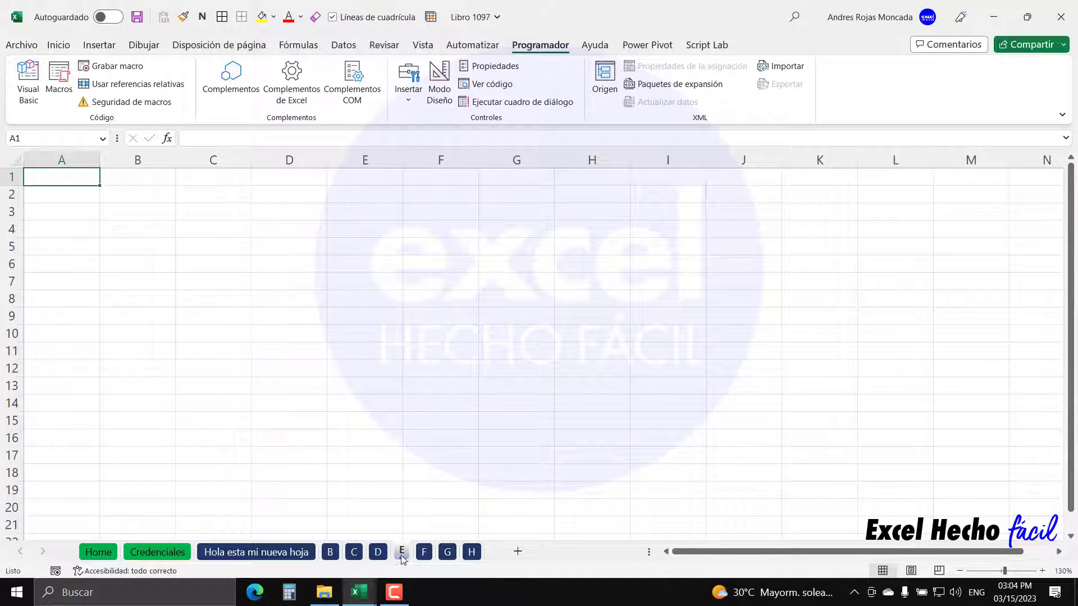
{"action": "left_click", "coordinate": [424, 553]}
{"action": "left_click", "coordinate": [448, 553]}
{"action": "left_click", "coordinate": [471, 554]}
{"action": "left_click", "coordinate": [300, 559]}
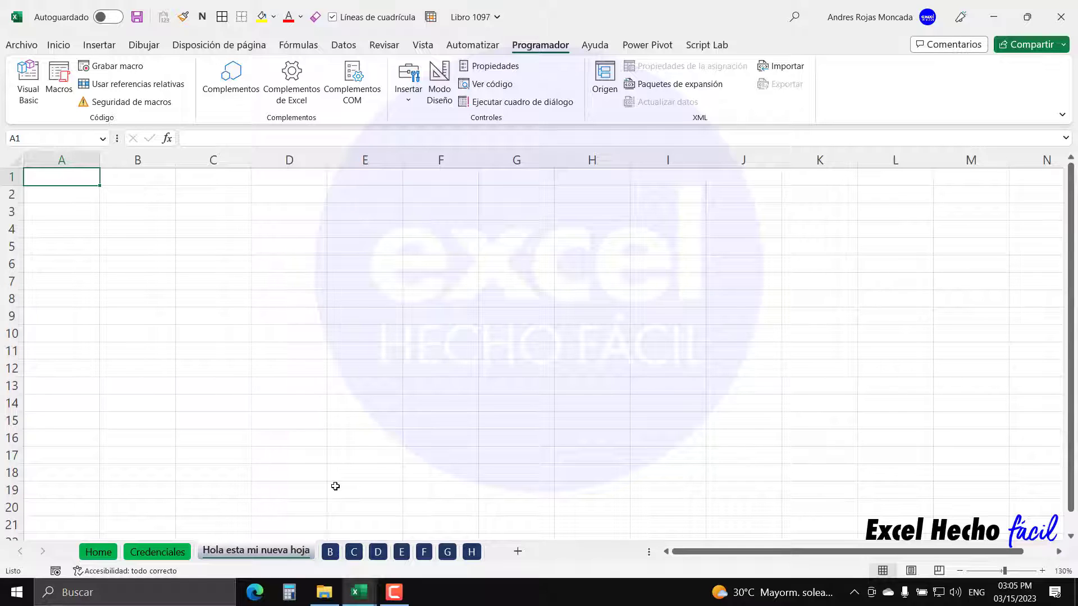
{"action": "double_click", "coordinate": [298, 554]}
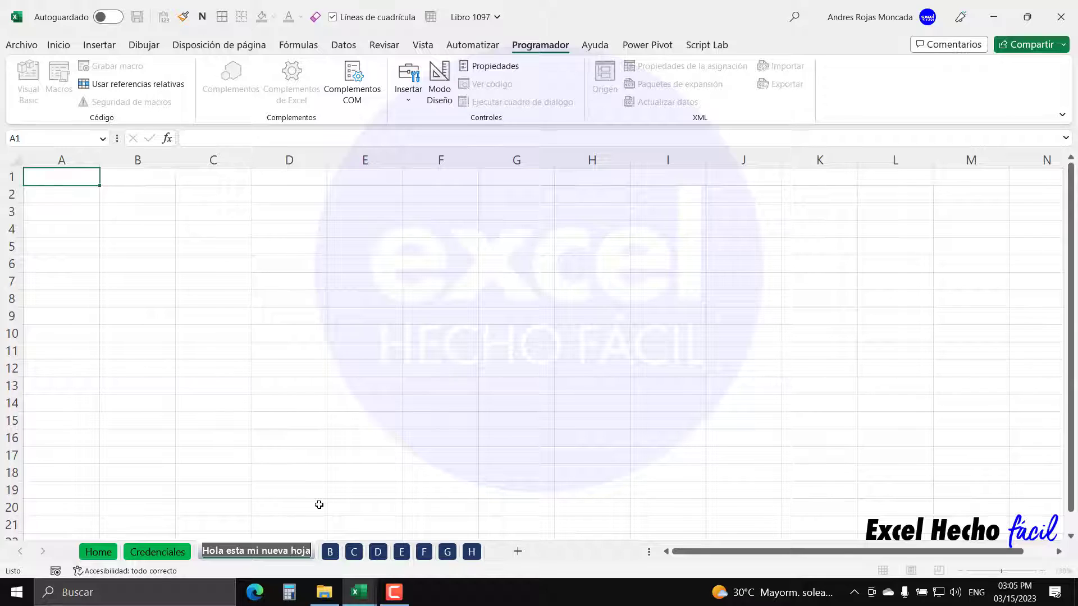
{"action": "type", "text": "A"}
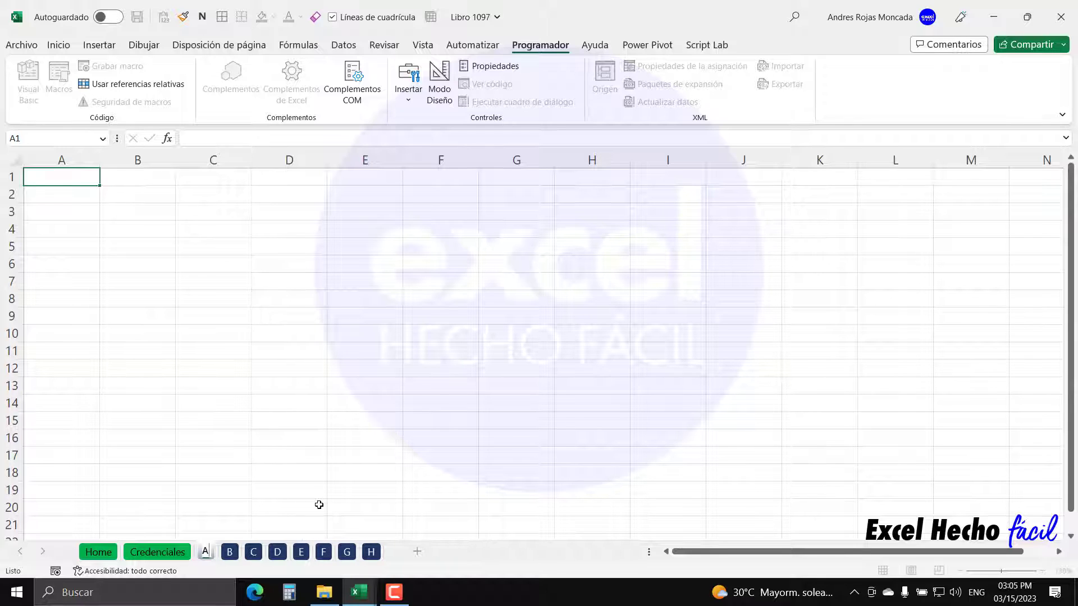
{"action": "key", "text": "Return"}
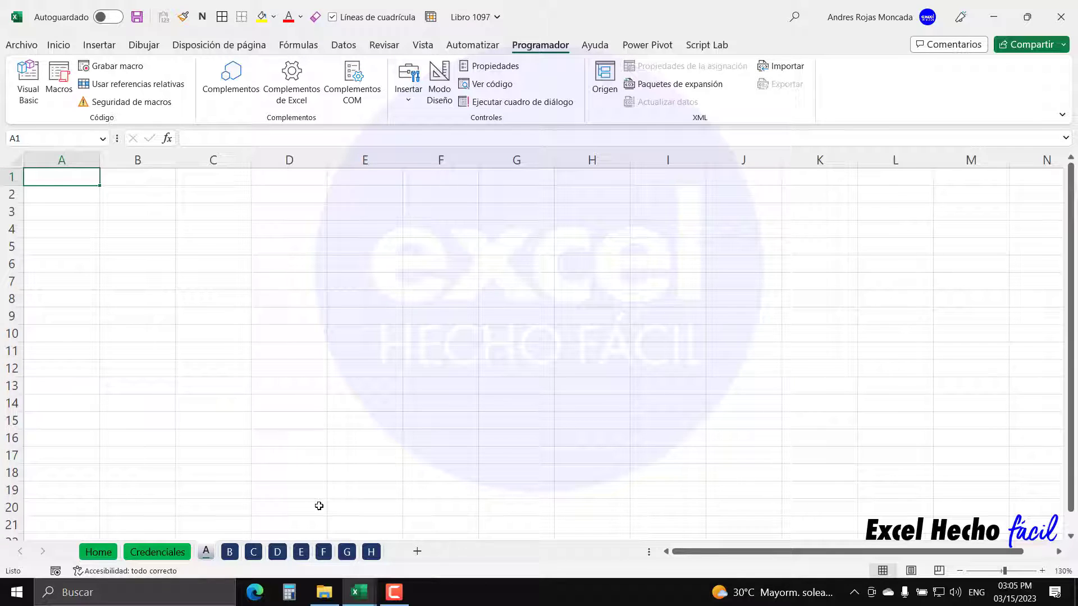
{"action": "left_click", "coordinate": [157, 551]}
{"action": "mouse_move", "coordinate": [358, 598]}
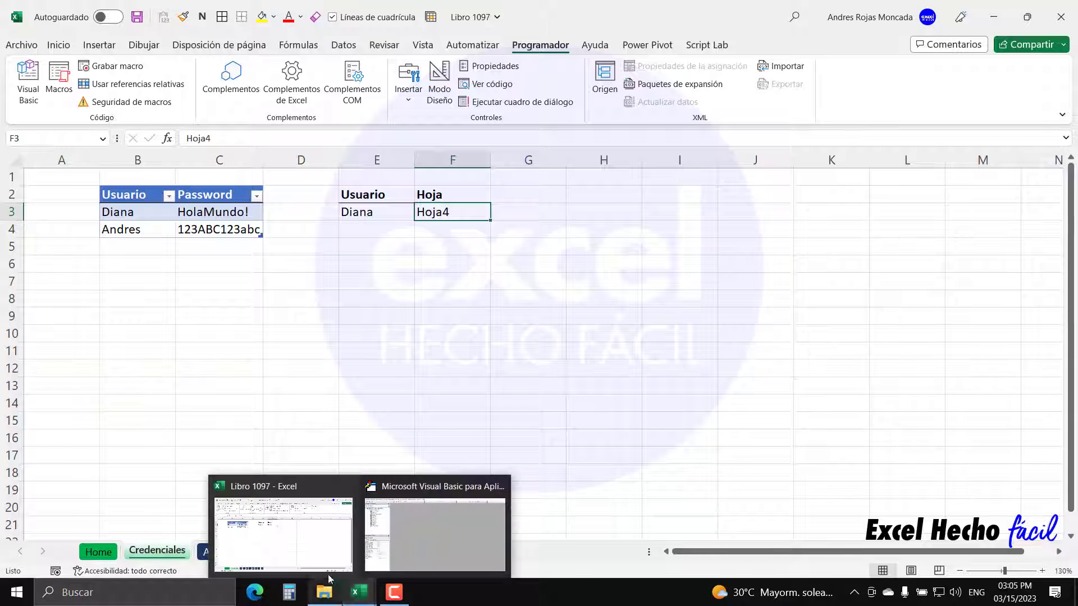
- Check the existing user–sheet permission in E3:F3 after glancing at the VBA editor
{"action": "left_click", "coordinate": [435, 533]}
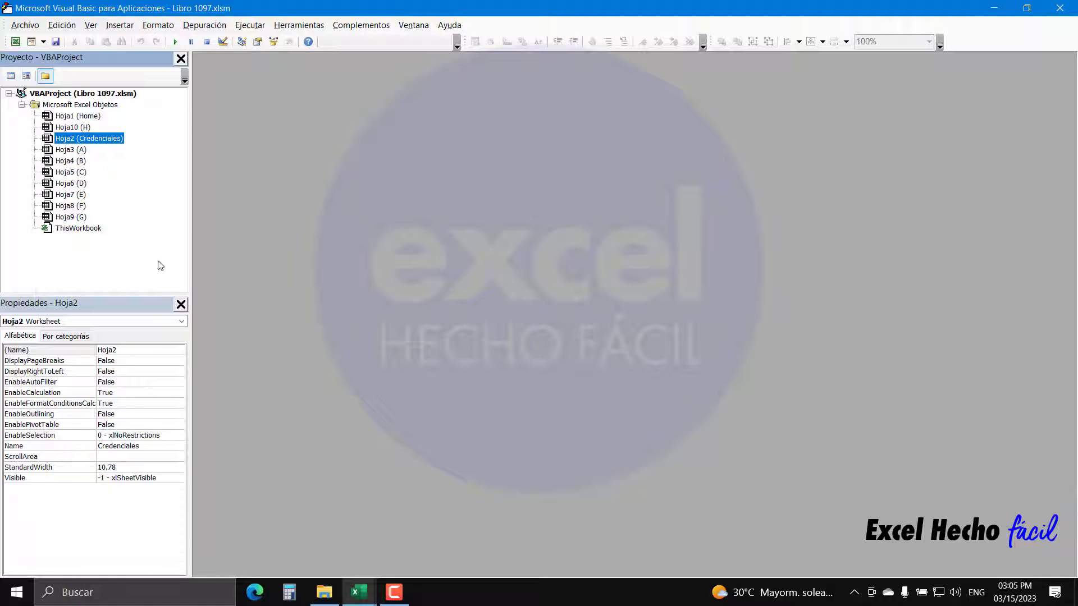
{"action": "mouse_move", "coordinate": [359, 592]}
{"action": "left_click", "coordinate": [313, 541]}
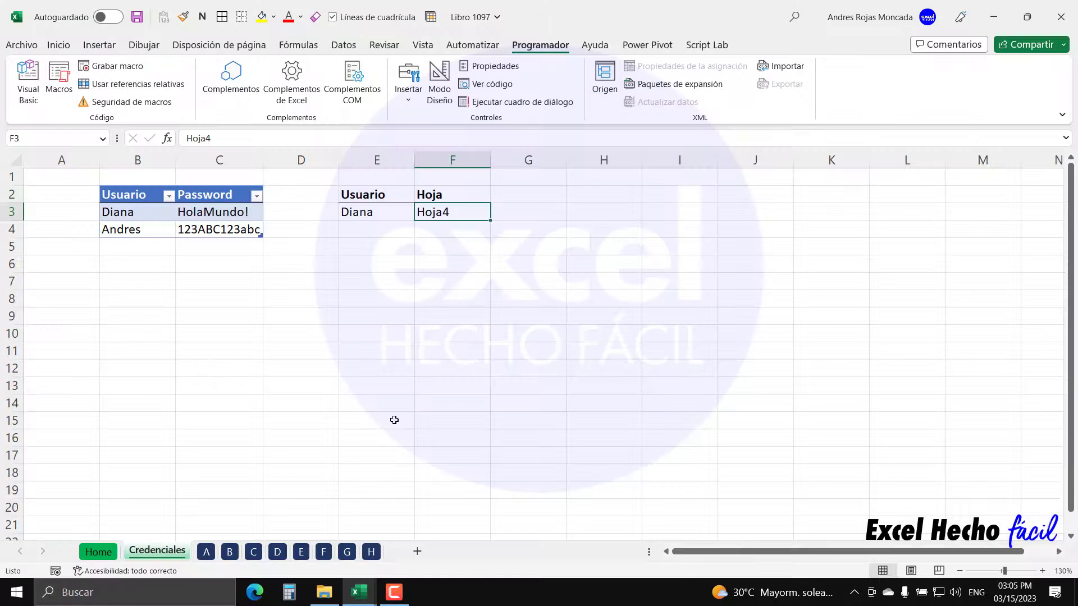
{"action": "left_click", "coordinate": [373, 213]}
{"action": "left_click", "coordinate": [428, 213]}
- Add a row in E4:F4 giving the first user sheet Hoja6, then return to the VBA editor
{"action": "key", "text": "Down"}
{"action": "key", "text": "Left"}
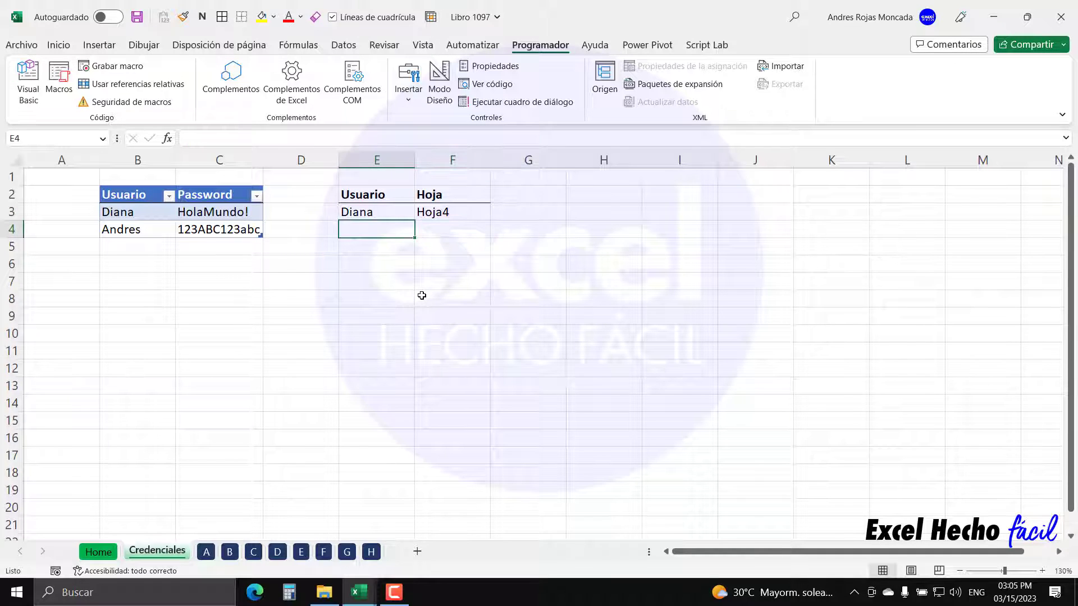
{"action": "type", "text": "Diana"}
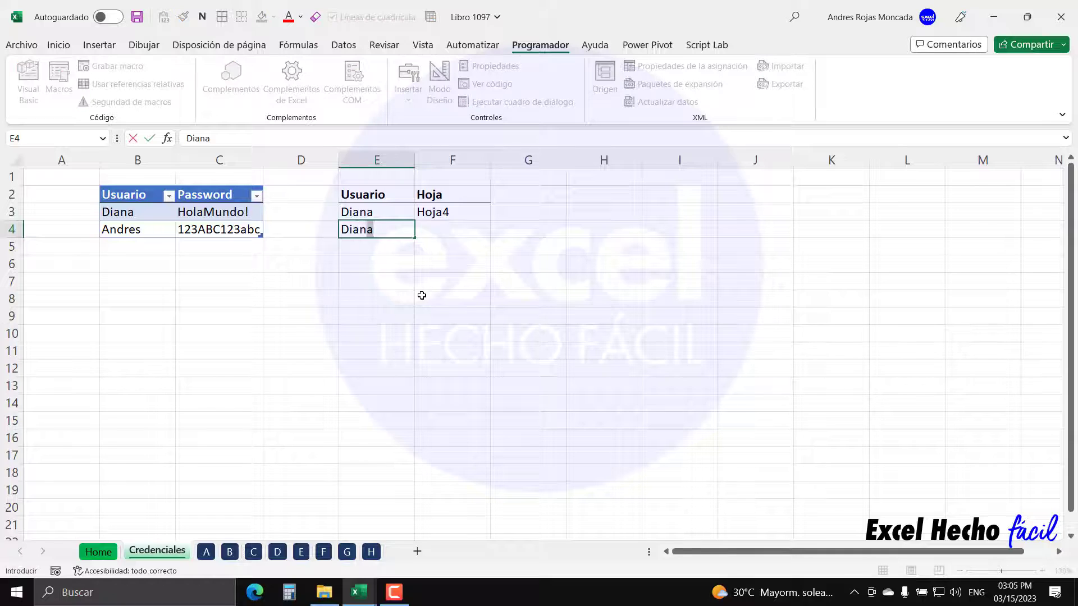
{"action": "key", "text": "Tab"}
{"action": "type", "text": "Hoja"}
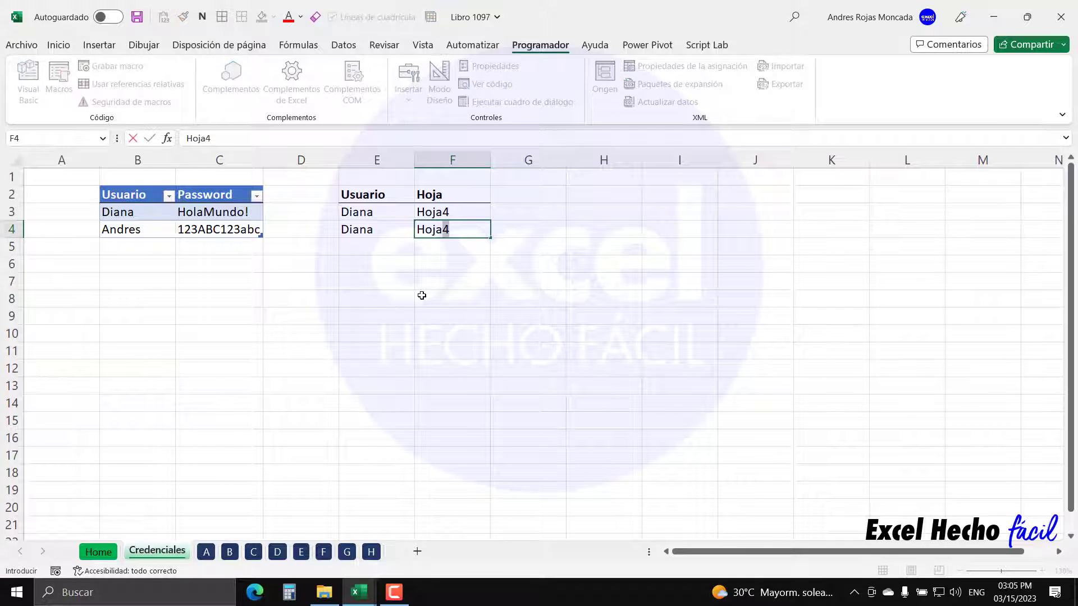
{"action": "type", "text": "6"}
{"action": "key", "text": "Return"}
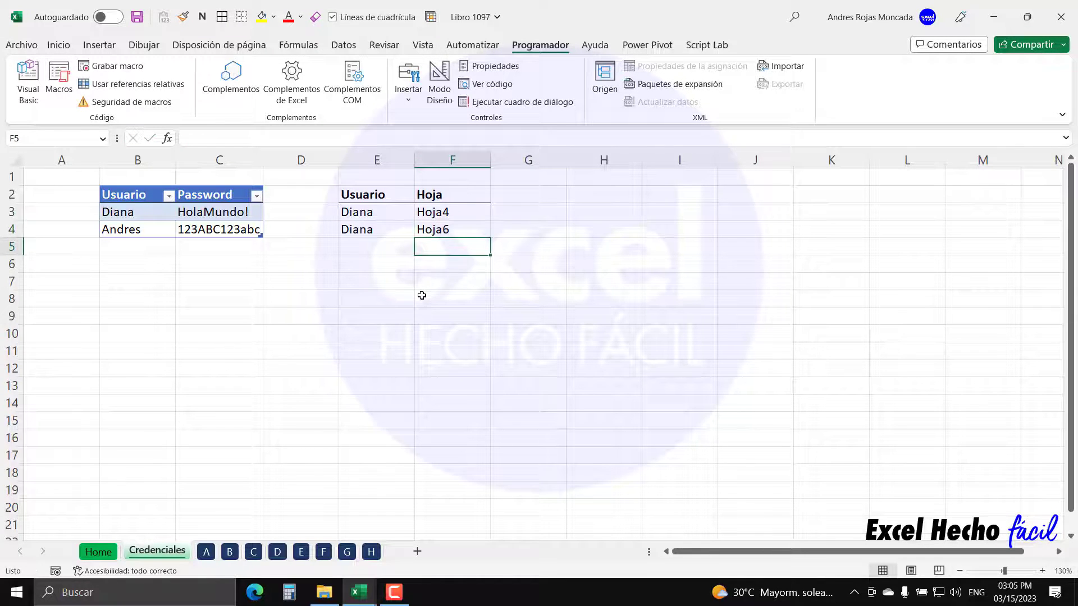
{"action": "left_click", "coordinate": [436, 216]}
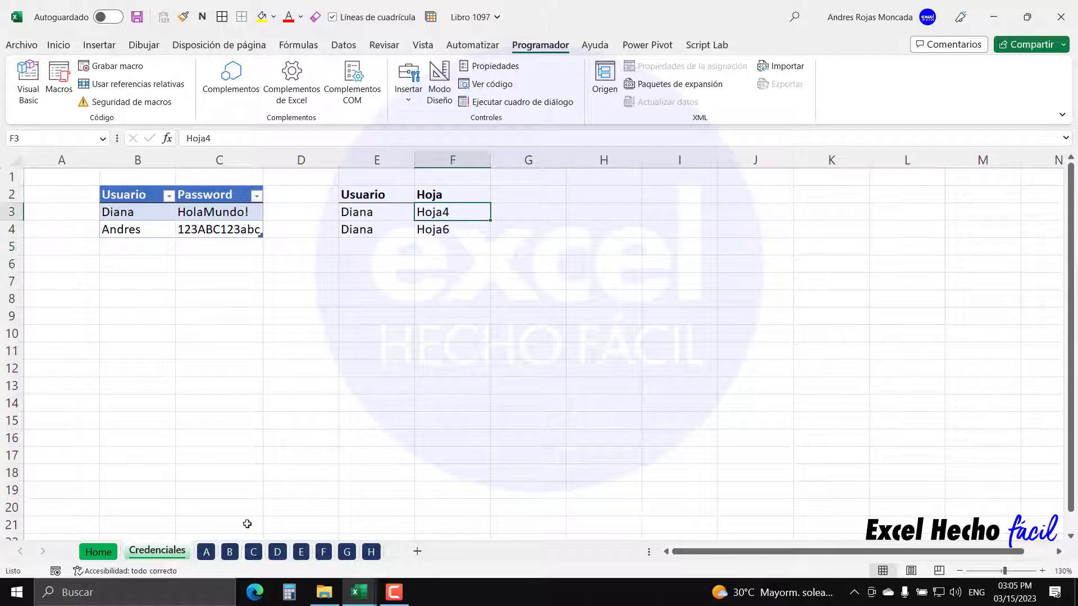
{"action": "mouse_move", "coordinate": [377, 586]}
{"action": "left_click", "coordinate": [402, 541]}
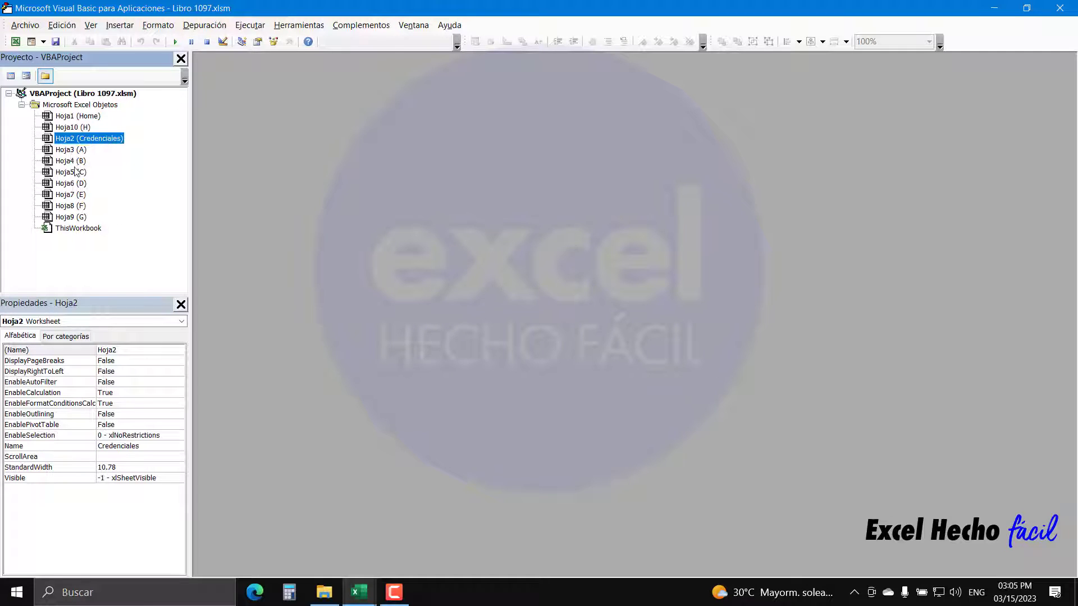
- Convert the Usuario/Hoja list in E2:F4 into a table with headers using Ctrl+T
{"action": "mouse_move", "coordinate": [359, 592]}
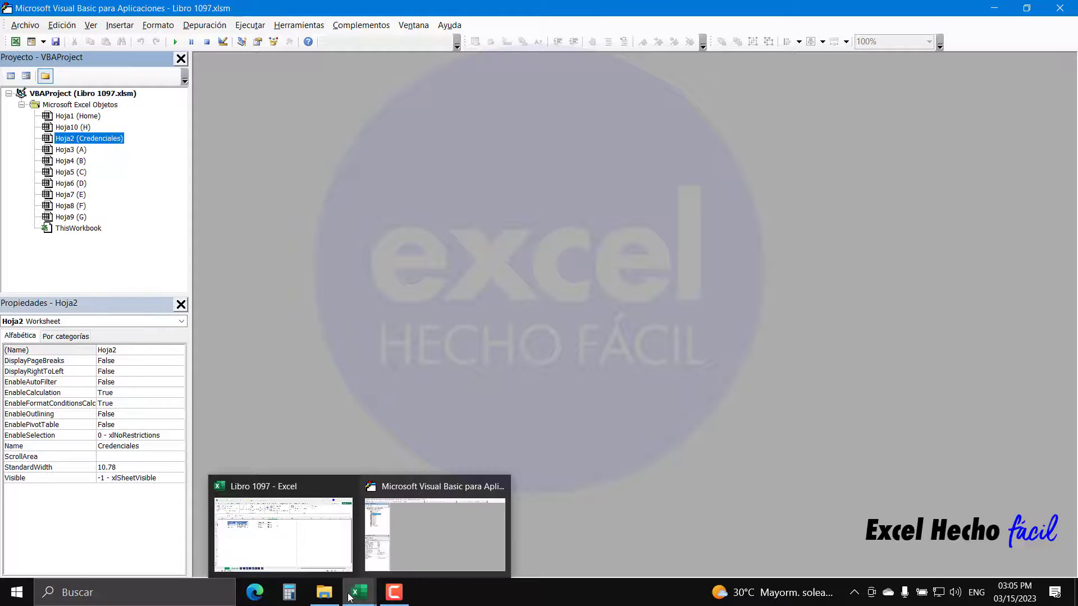
{"action": "left_click", "coordinate": [281, 558]}
{"action": "left_click_drag", "start_coordinate": [361, 192], "coordinate": [445, 224]}
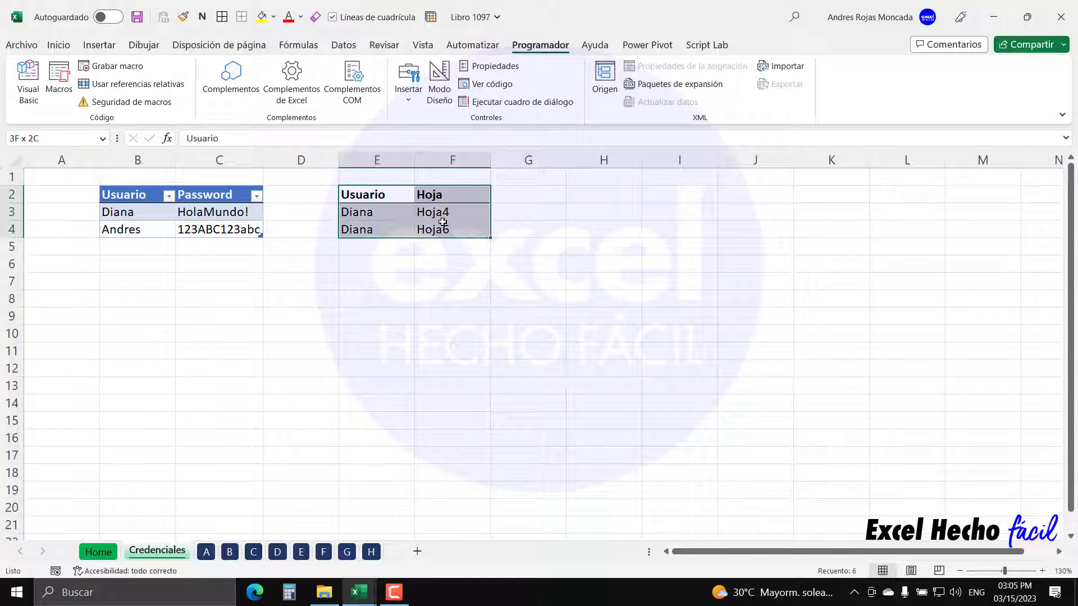
{"action": "key", "text": "ctrl+t"}
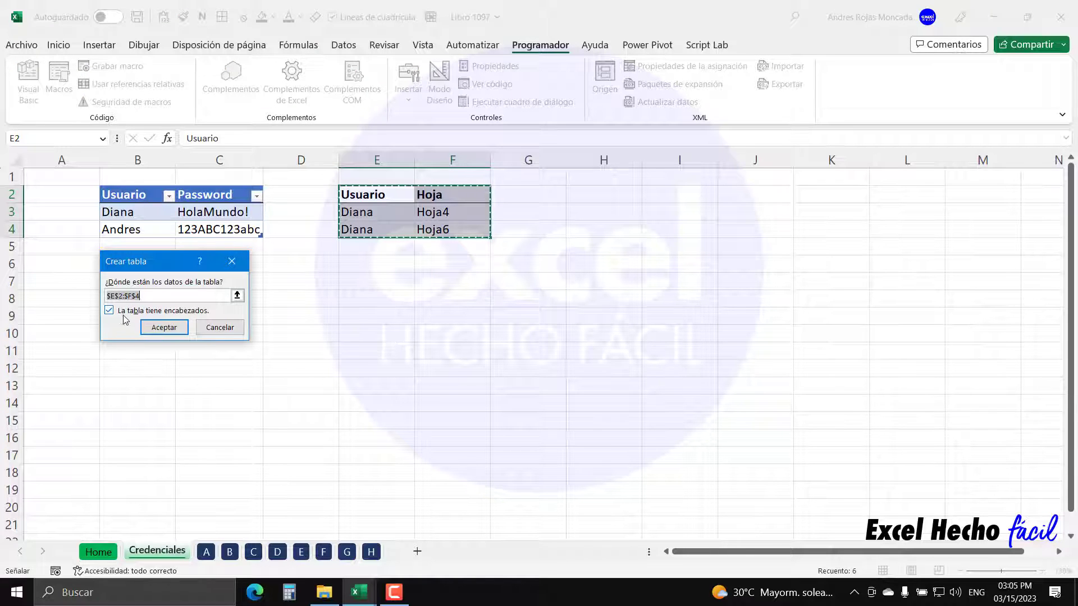
{"action": "left_click", "coordinate": [174, 328]}
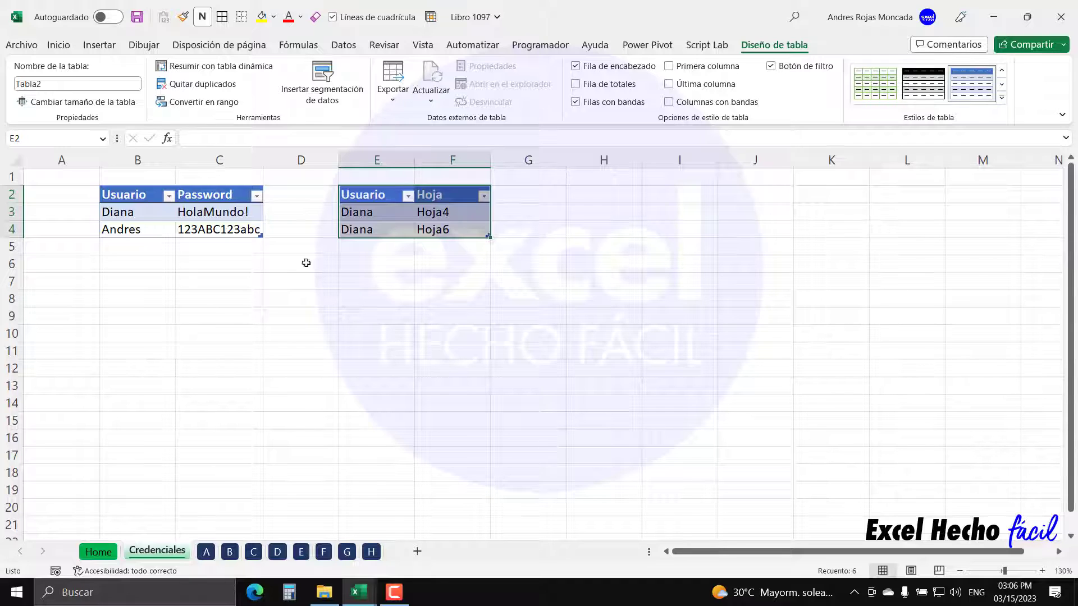
- Name the new table tPermisos and select its data from the Name box list
{"action": "left_click", "coordinate": [357, 197]}
{"action": "key", "text": "ctrl+shift+Right"}
{"action": "left_click", "coordinate": [375, 197]}
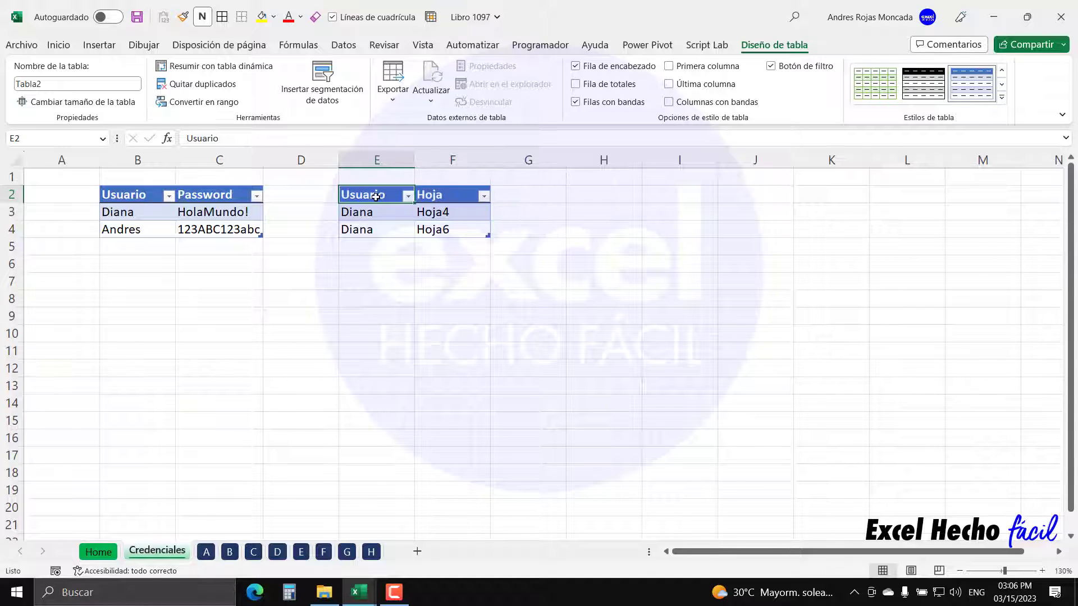
{"action": "left_click", "coordinate": [67, 84]}
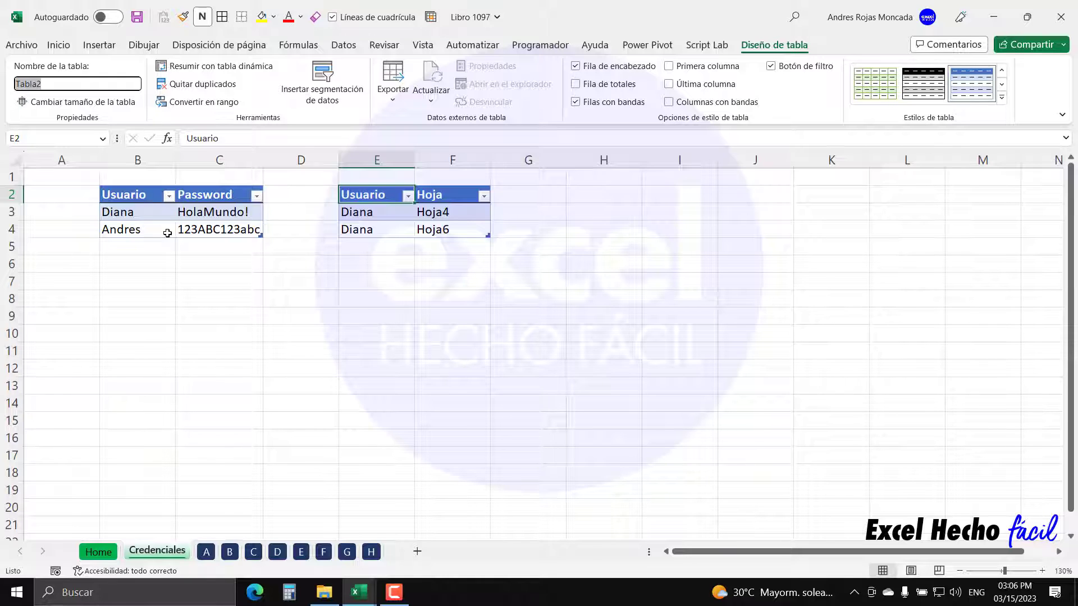
{"action": "type", "text": "tPermisos"}
{"action": "key", "text": "Return"}
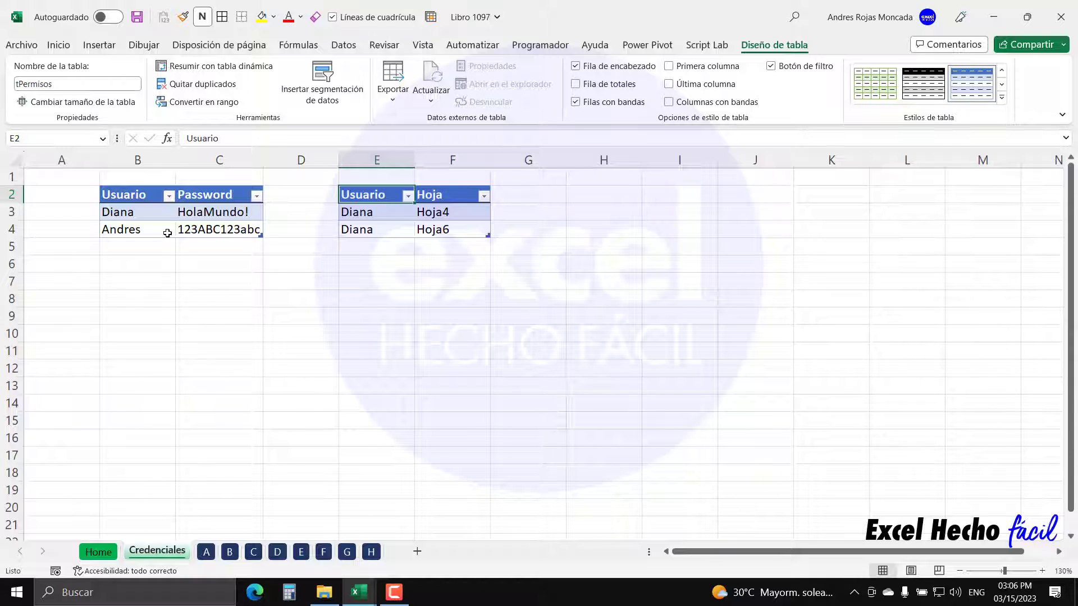
{"action": "left_click", "coordinate": [606, 197]}
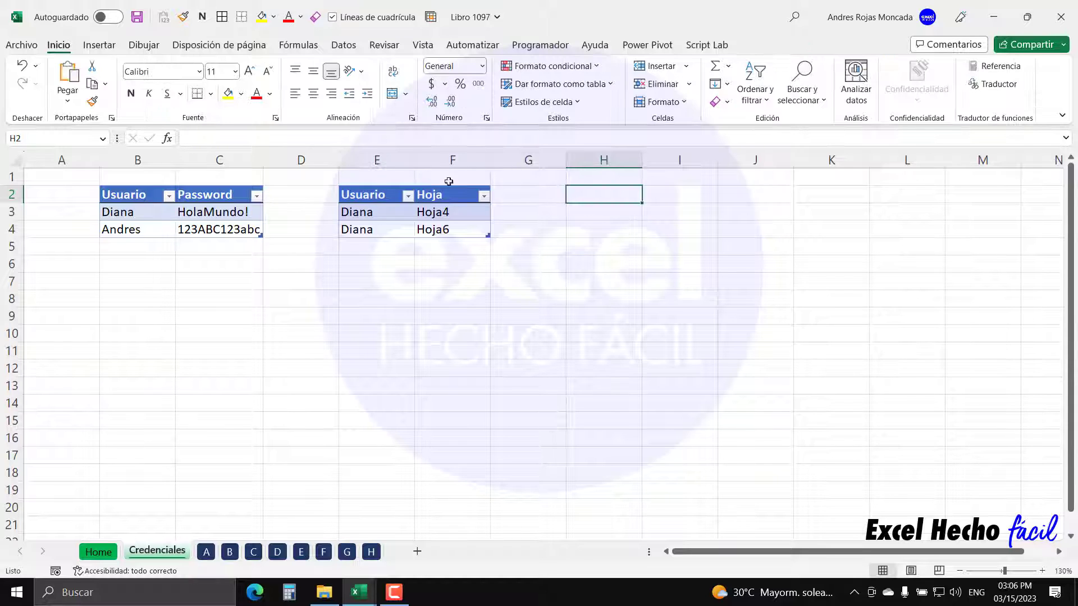
{"action": "left_click", "coordinate": [103, 138]}
{"action": "left_click", "coordinate": [56, 168]}
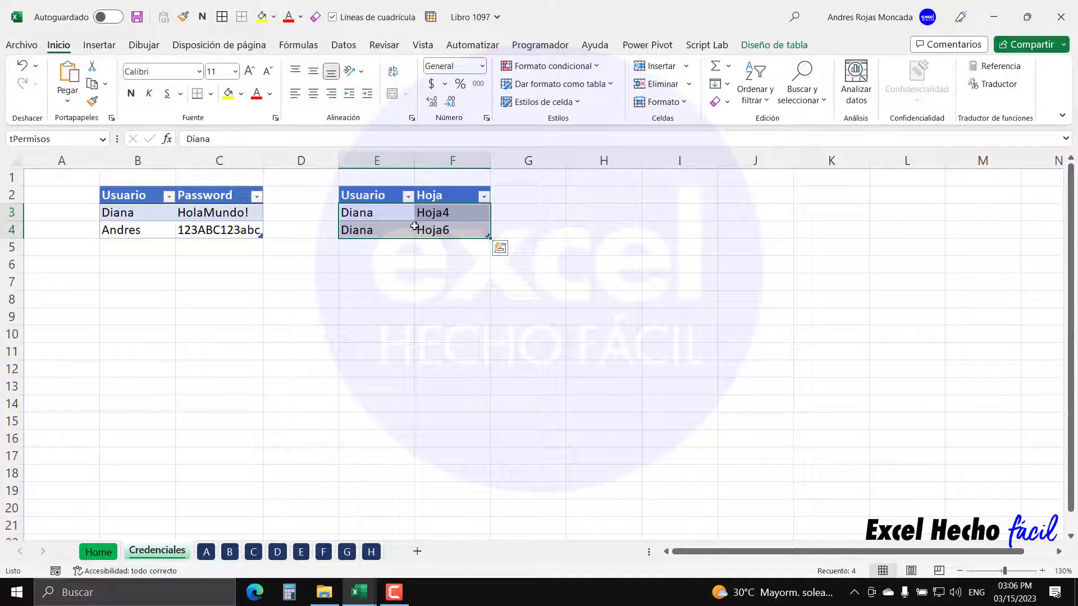
- Add a tPermisos row giving the first user sheet Hoja10
{"action": "left_click", "coordinate": [439, 235]}
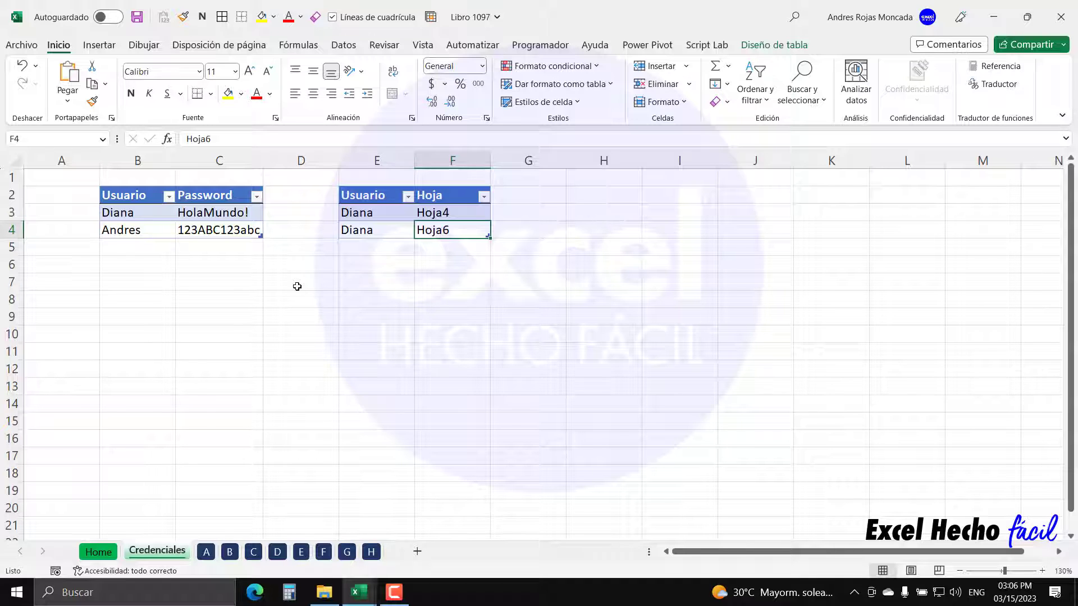
{"action": "key", "text": "Tab"}
{"action": "type", "text": "Diana"}
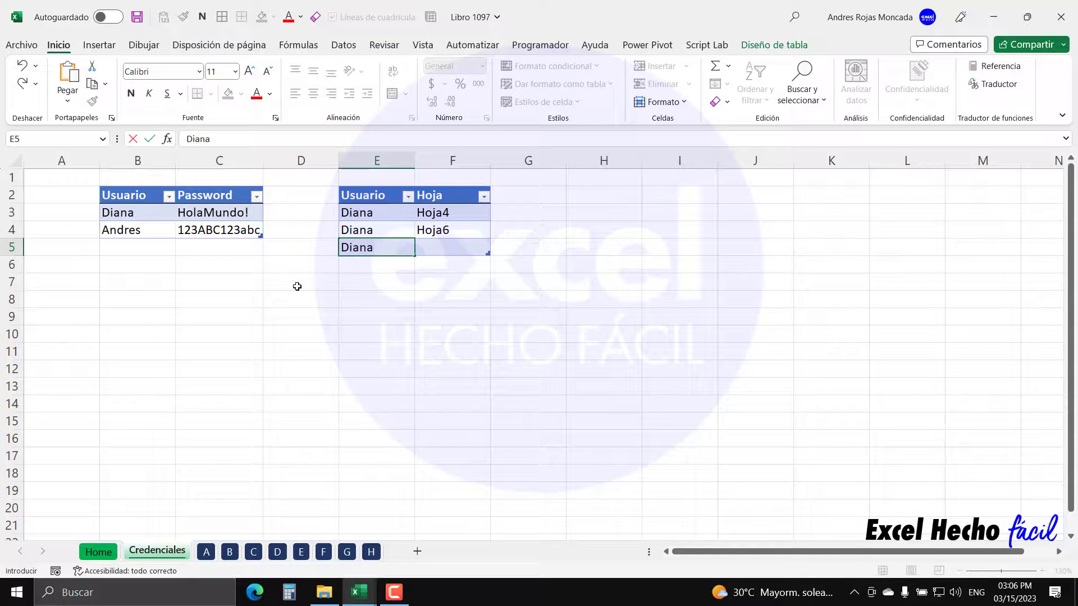
{"action": "key", "text": "Tab"}
{"action": "type", "text": "Hoja"}
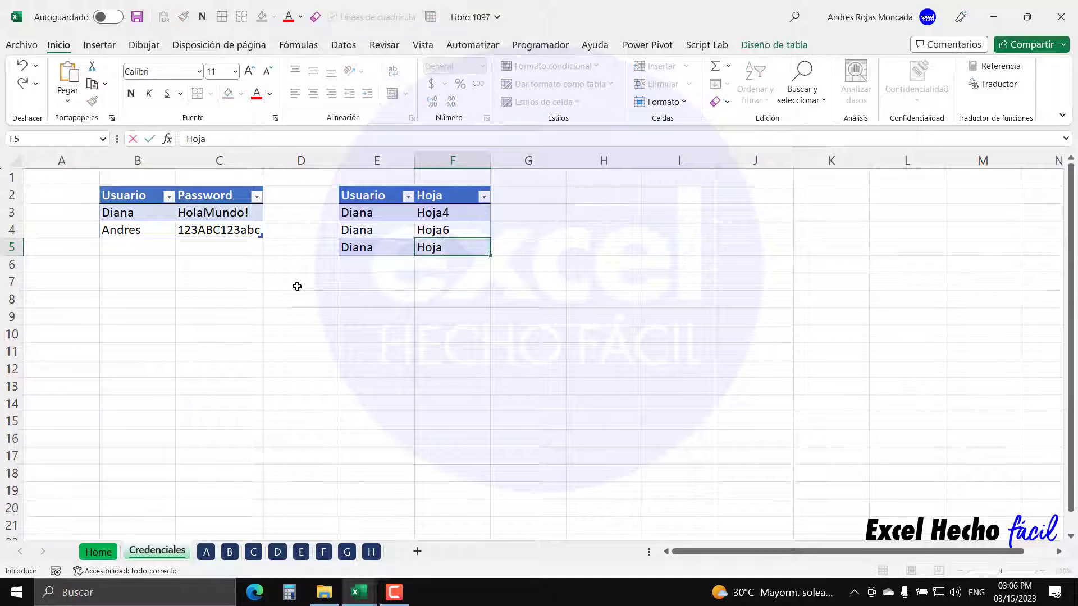
{"action": "type", "text": "10"}
{"action": "key", "text": "Return"}
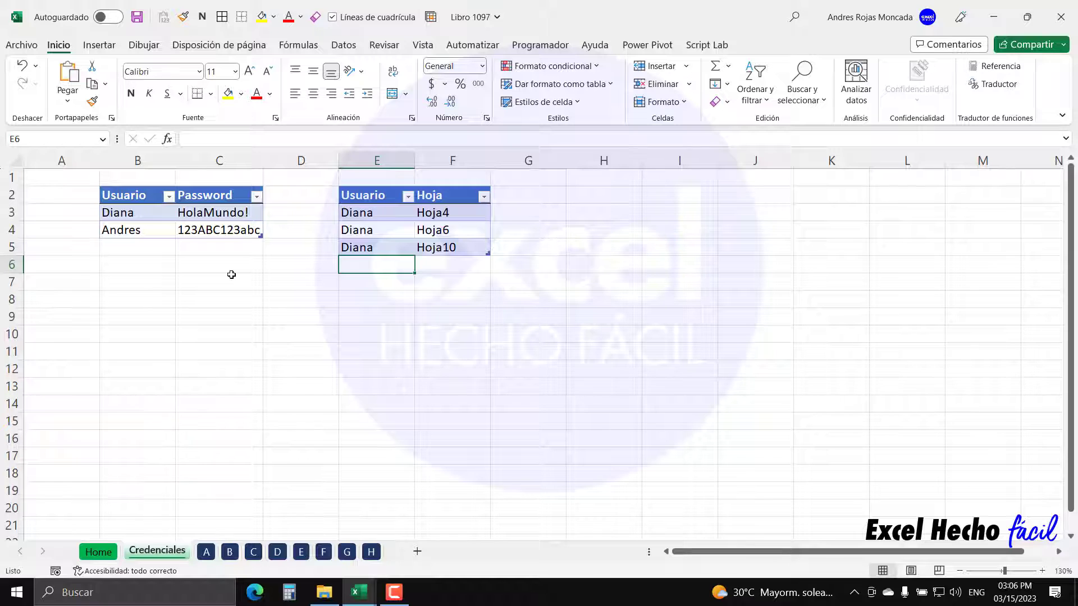
- Add rows giving the second user sheets Hoja3 and Hoja4
{"action": "type", "text": "Andres"}
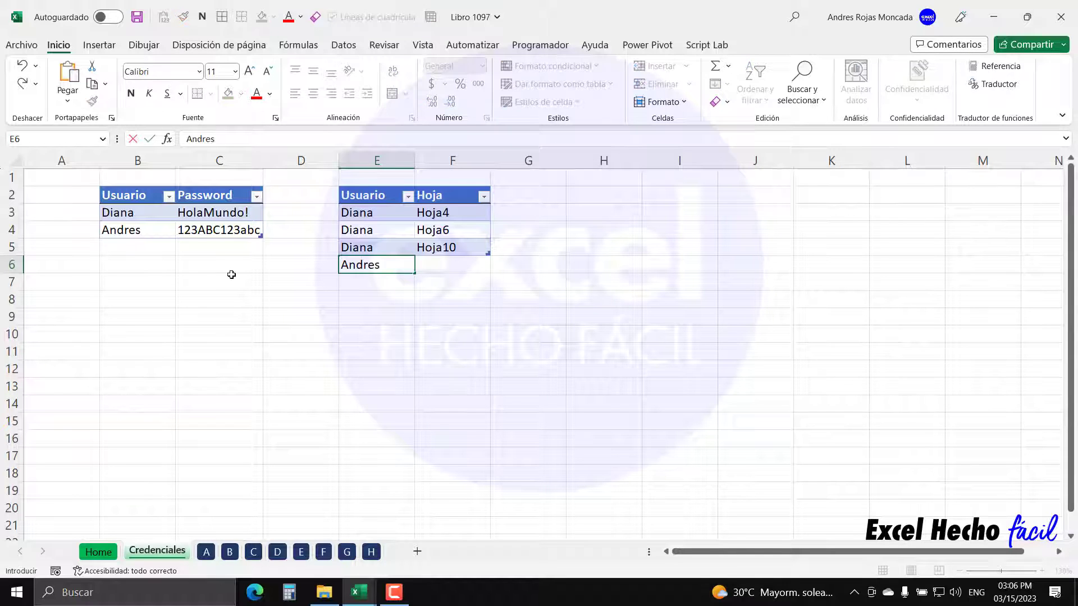
{"action": "key", "text": "Tab"}
{"action": "type", "text": "hoj"}
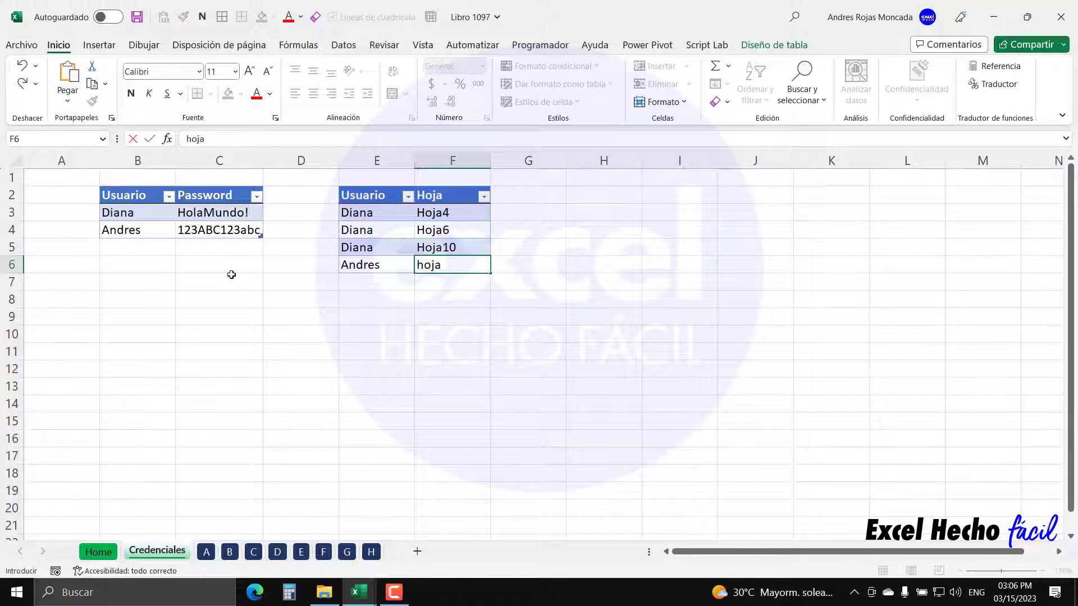
{"action": "key", "text": "BackSpace"}
{"action": "key", "text": "BackSpace"}
{"action": "key", "text": "BackSpace"}
{"action": "key", "text": "BackSpace"}
{"action": "type", "text": "Hoja3"}
{"action": "key", "text": "Tab"}
{"action": "type", "text": "Andres"}
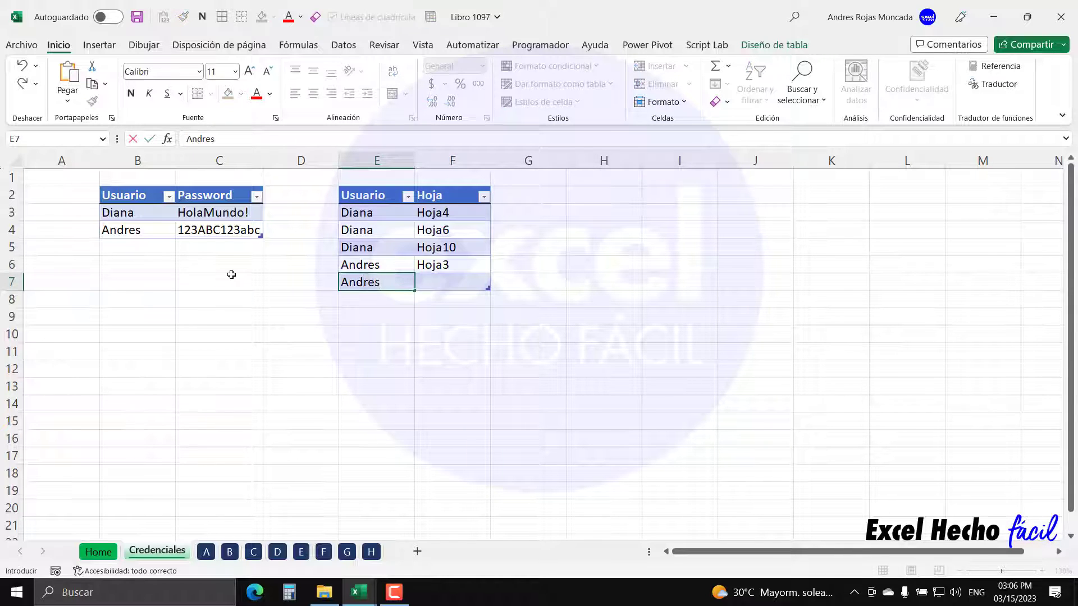
{"action": "key", "text": "Tab"}
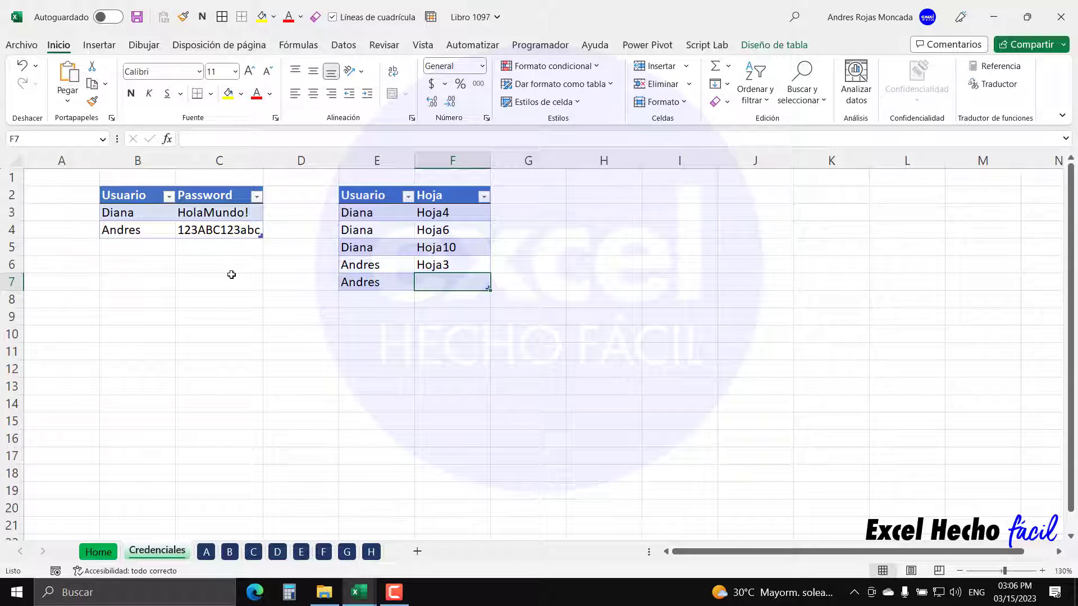
{"action": "type", "text": "Hoja4"}
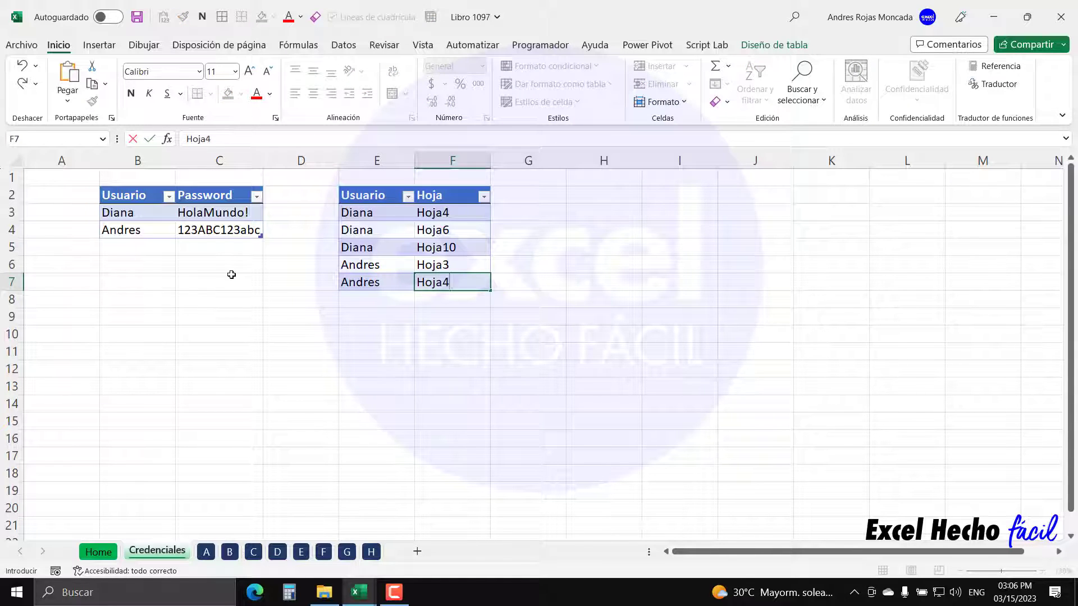
{"action": "key", "text": "Return"}
- Add the second user's Hoja5 row and select the sheet entries F3:F8
{"action": "type", "text": "Andres"}
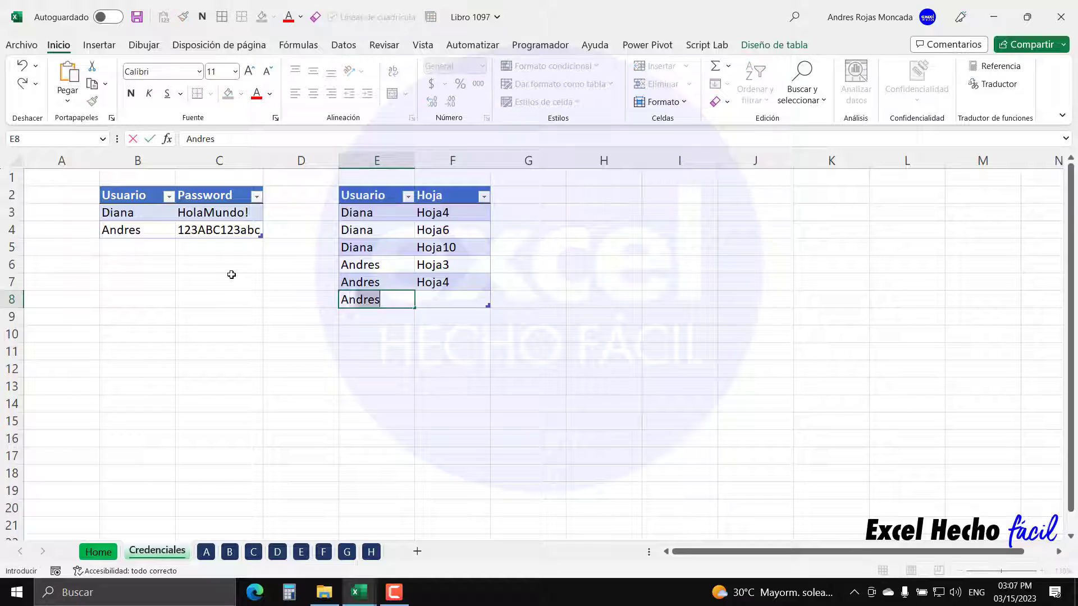
{"action": "key", "text": "Tab"}
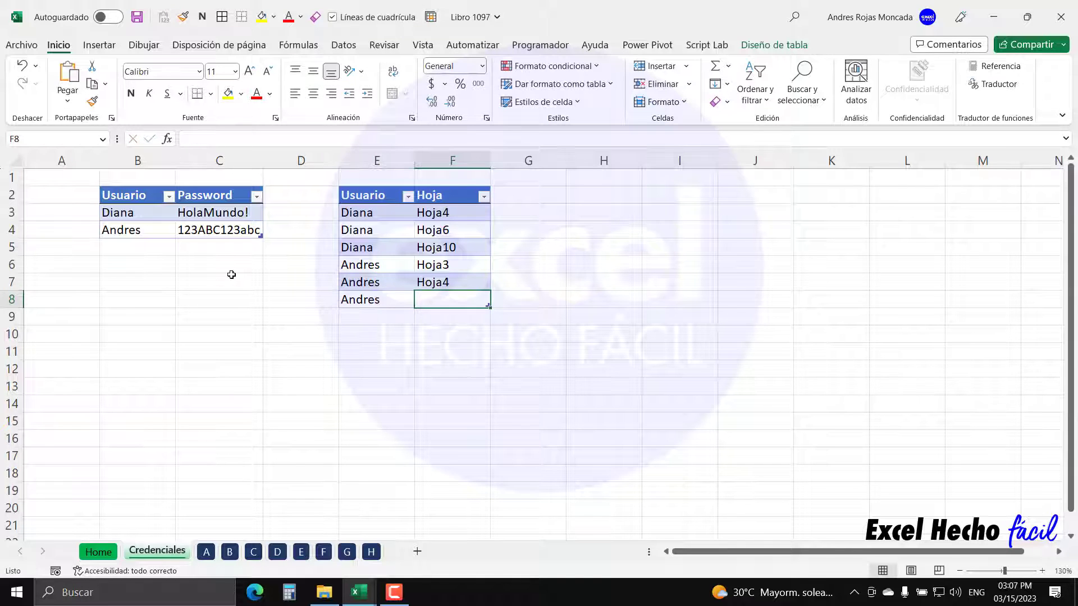
{"action": "type", "text": "Hoja5"}
{"action": "key", "text": "Return"}
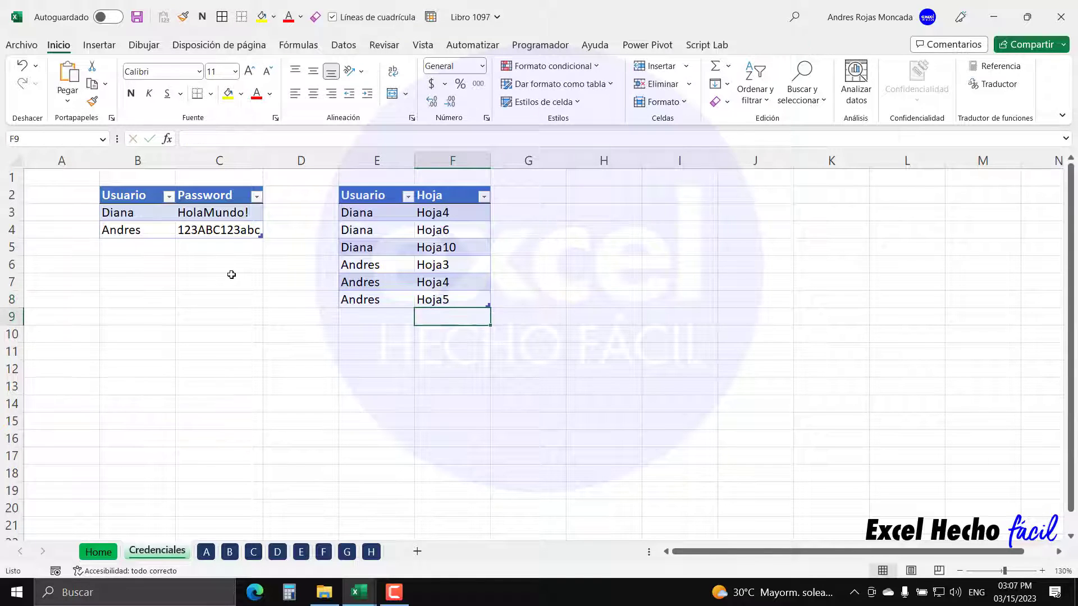
{"action": "left_click_drag", "start_coordinate": [435, 220], "coordinate": [435, 299]}
{"action": "mouse_move", "coordinate": [374, 592]}
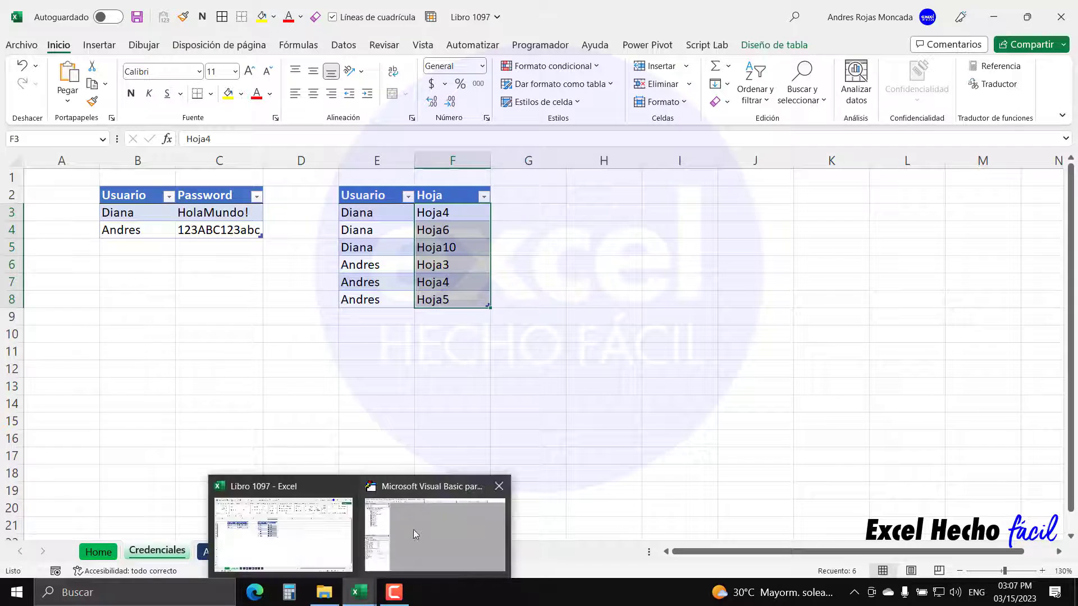
{"action": "left_click", "coordinate": [415, 531]}
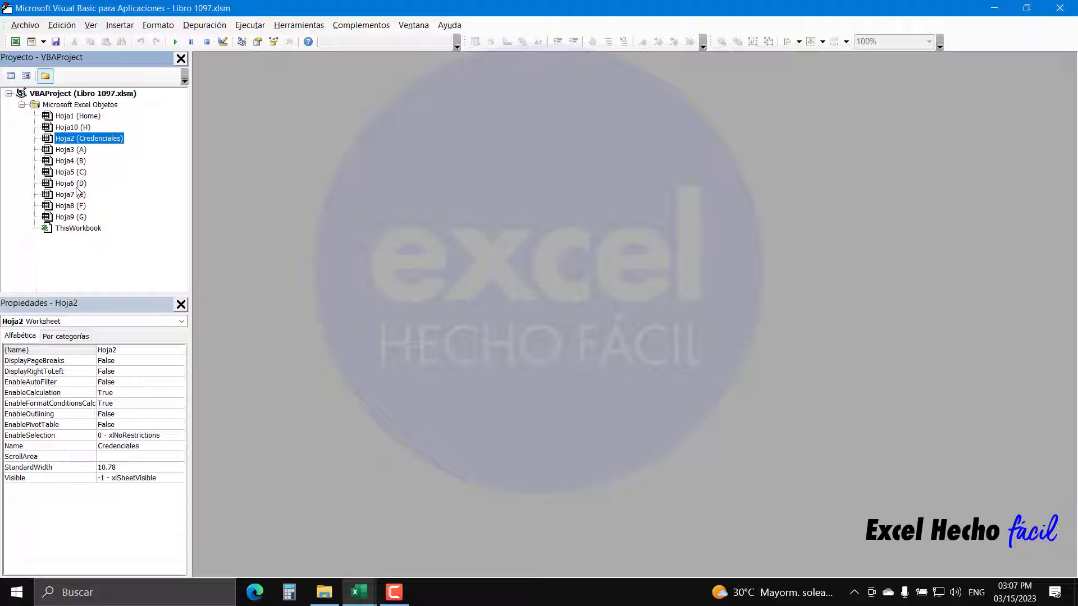
{"action": "left_click", "coordinate": [16, 42]}
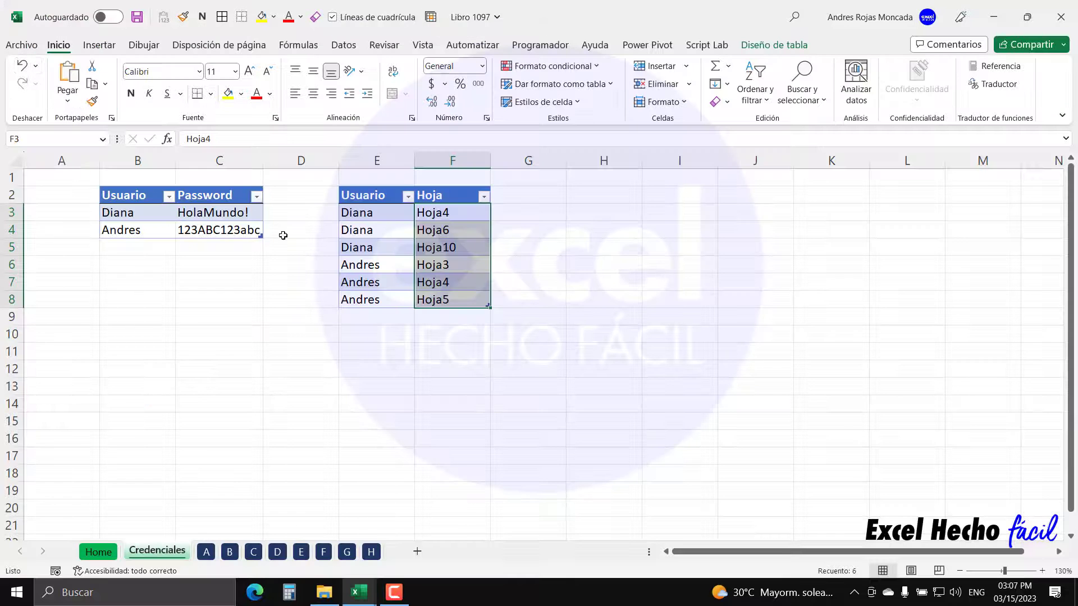
{"action": "left_click", "coordinate": [593, 194]}
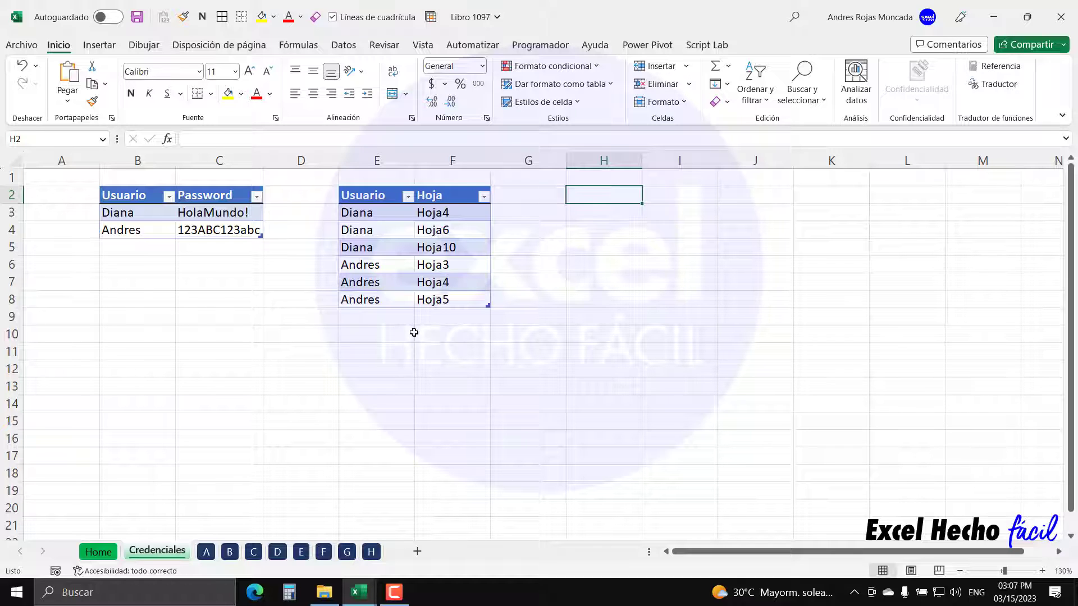
{"action": "left_click", "coordinate": [94, 551]}
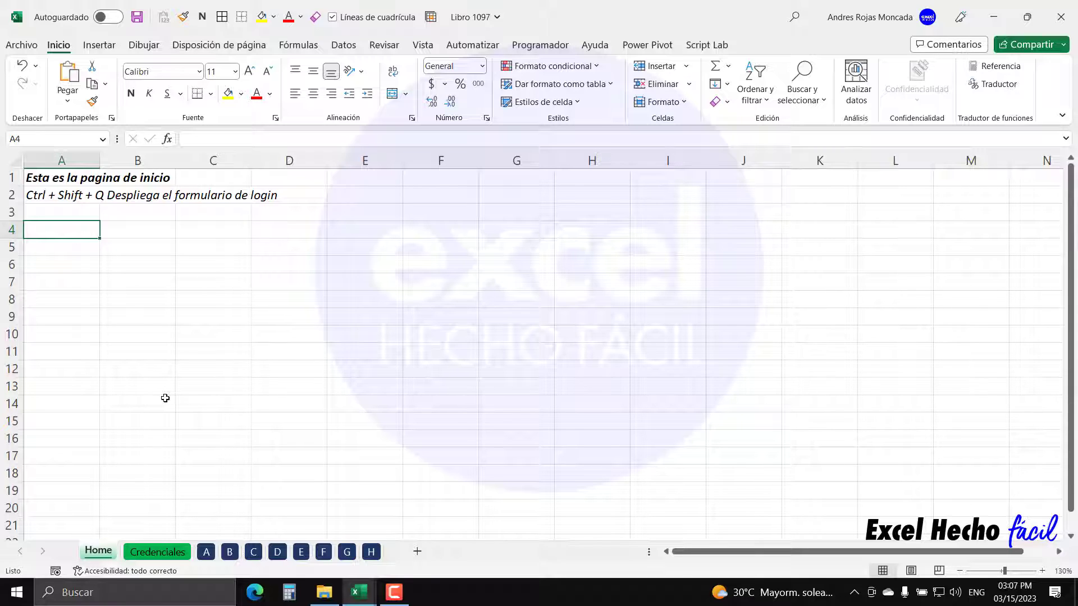
{"action": "left_click", "coordinate": [158, 553]}
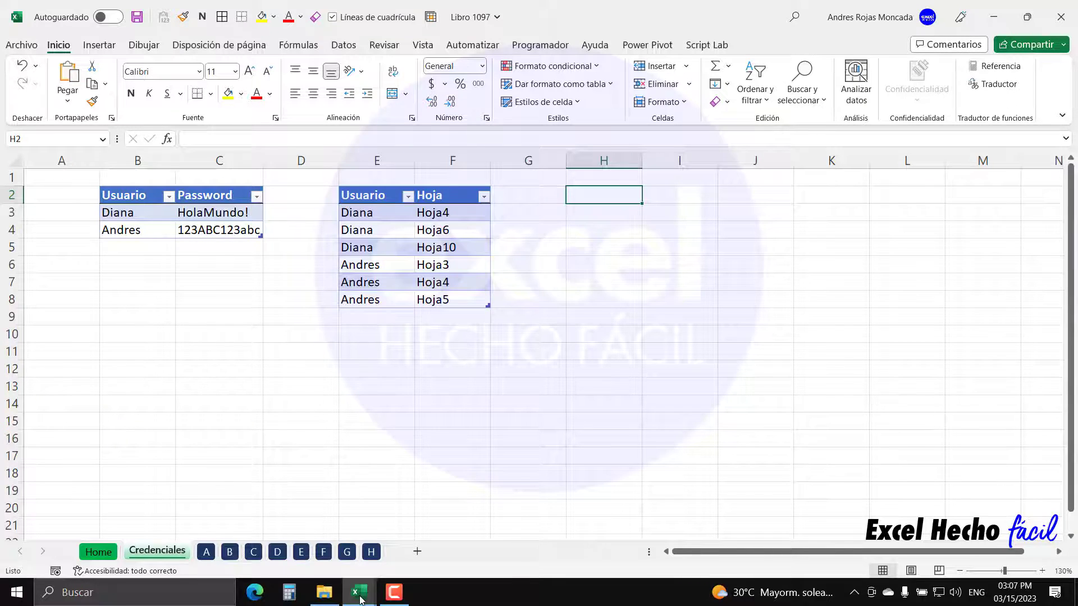
{"action": "mouse_move", "coordinate": [360, 592]}
{"action": "left_click", "coordinate": [409, 545]}
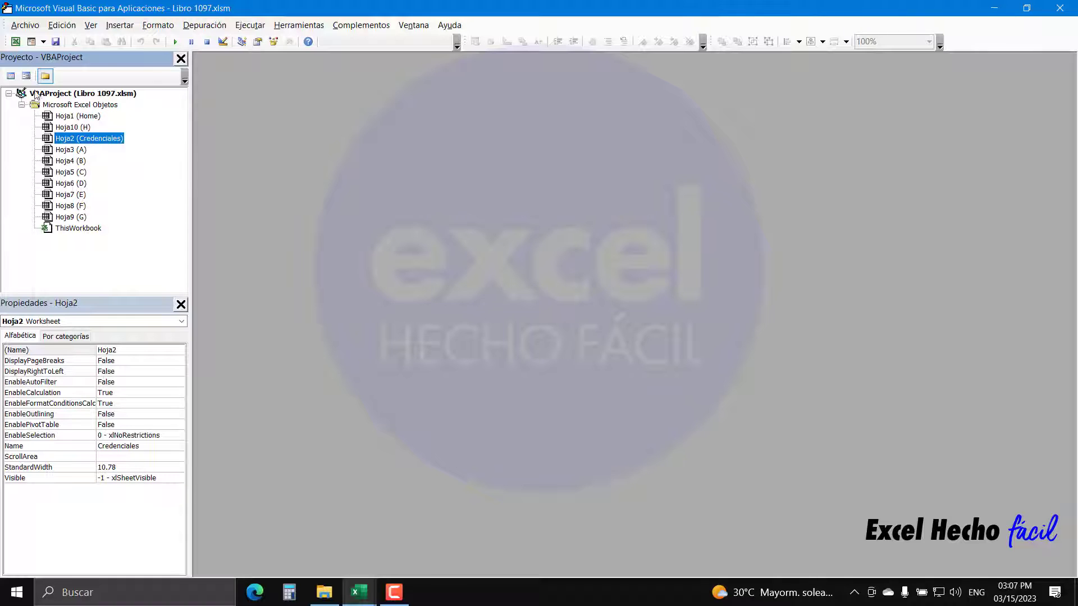
{"action": "key", "text": "alt+F11"}
{"action": "left_click", "coordinate": [545, 47]}
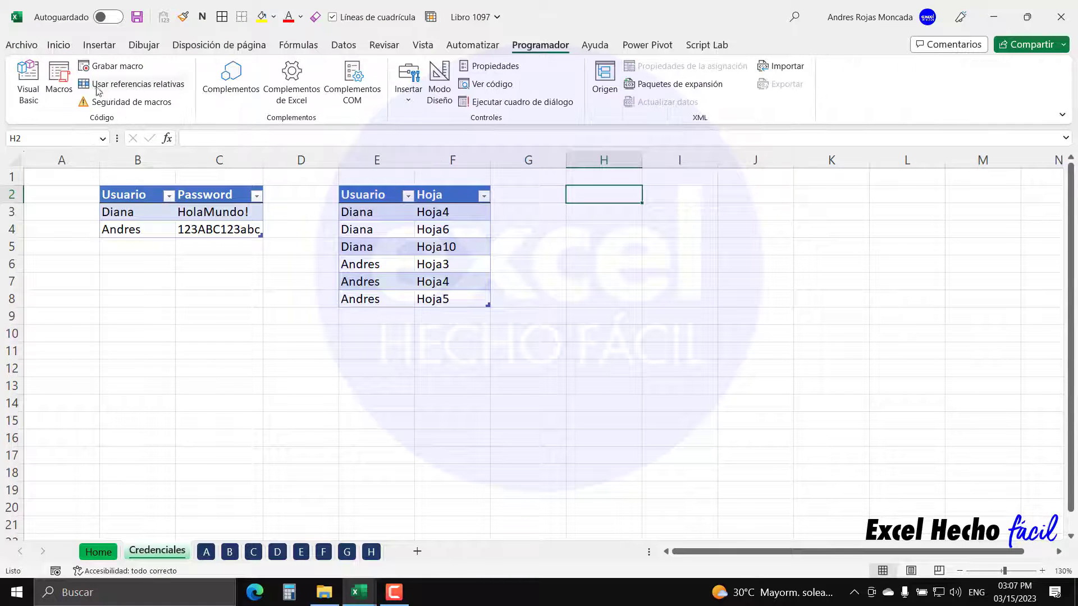
{"action": "left_click", "coordinate": [23, 90]}
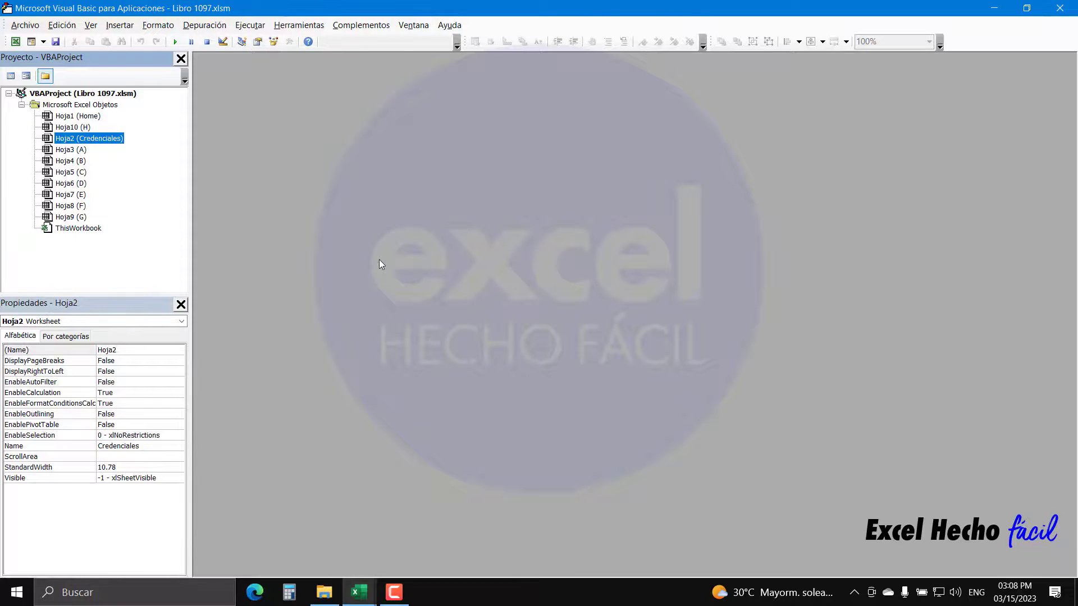
{"action": "key", "text": "alt+F11"}
{"action": "key", "text": "alt+F11"}
{"action": "key", "text": "alt+F11"}
{"action": "key", "text": "alt+F11"}
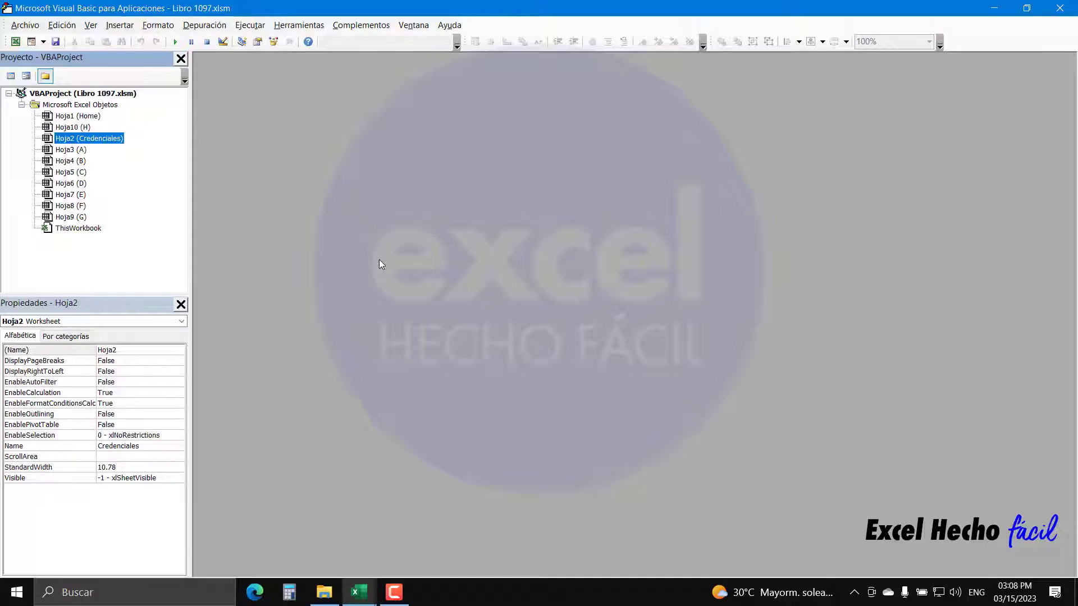
{"action": "key", "text": "alt+F11"}
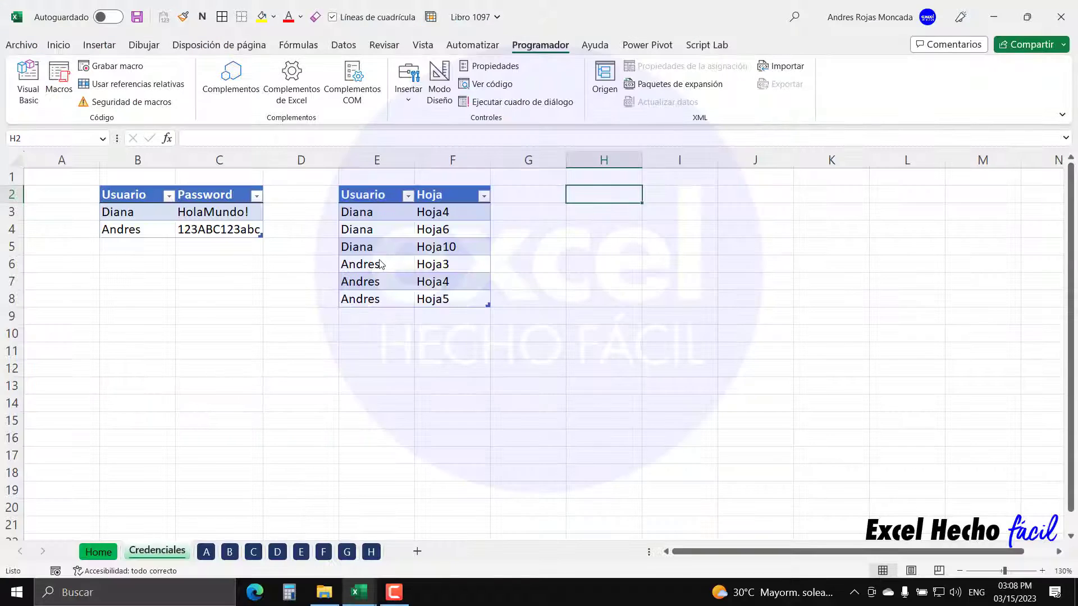
{"action": "key", "text": "alt+F11"}
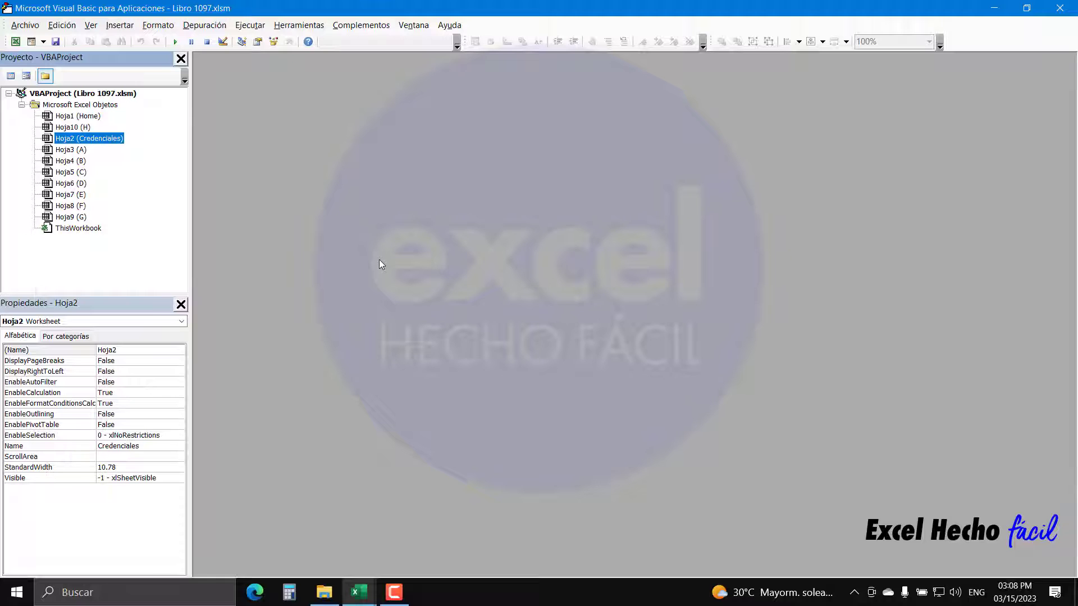
{"action": "left_click", "coordinate": [16, 42]}
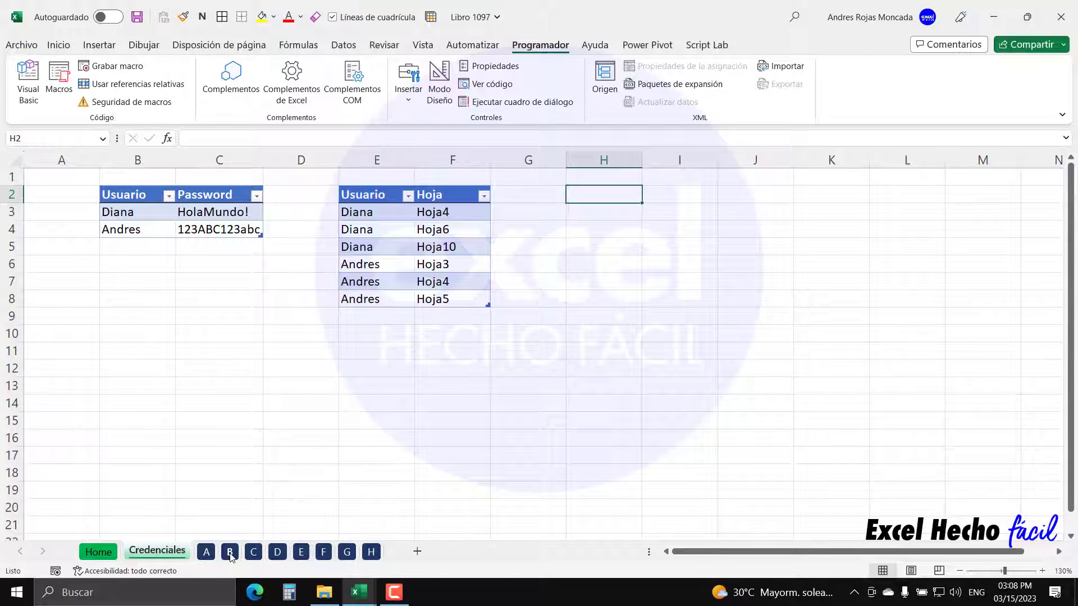
{"action": "left_click", "coordinate": [230, 554]}
{"action": "right_click", "coordinate": [230, 555]}
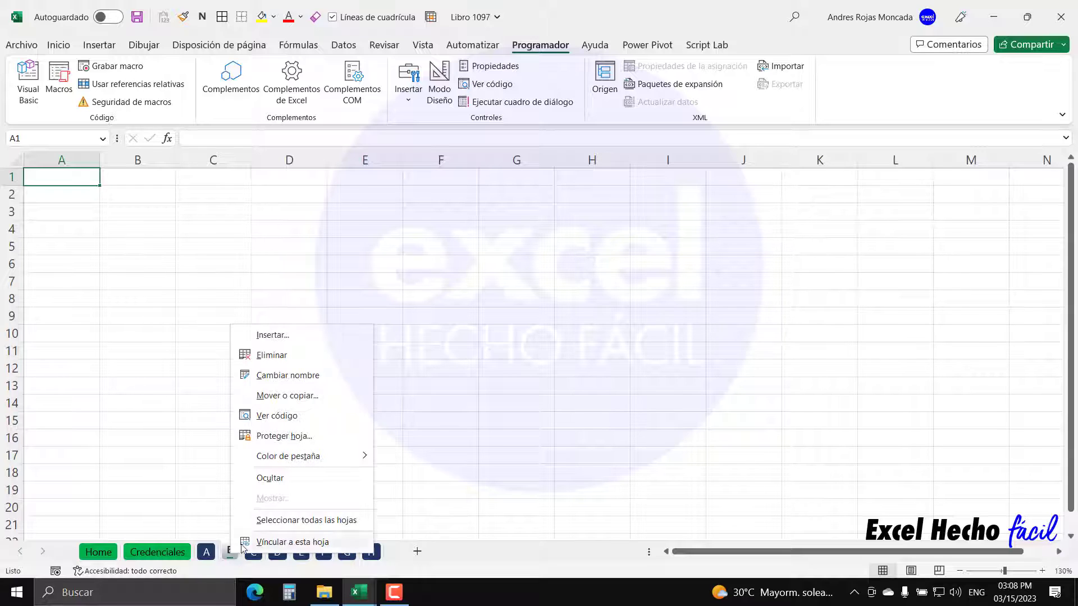
{"action": "left_click", "coordinate": [268, 476]}
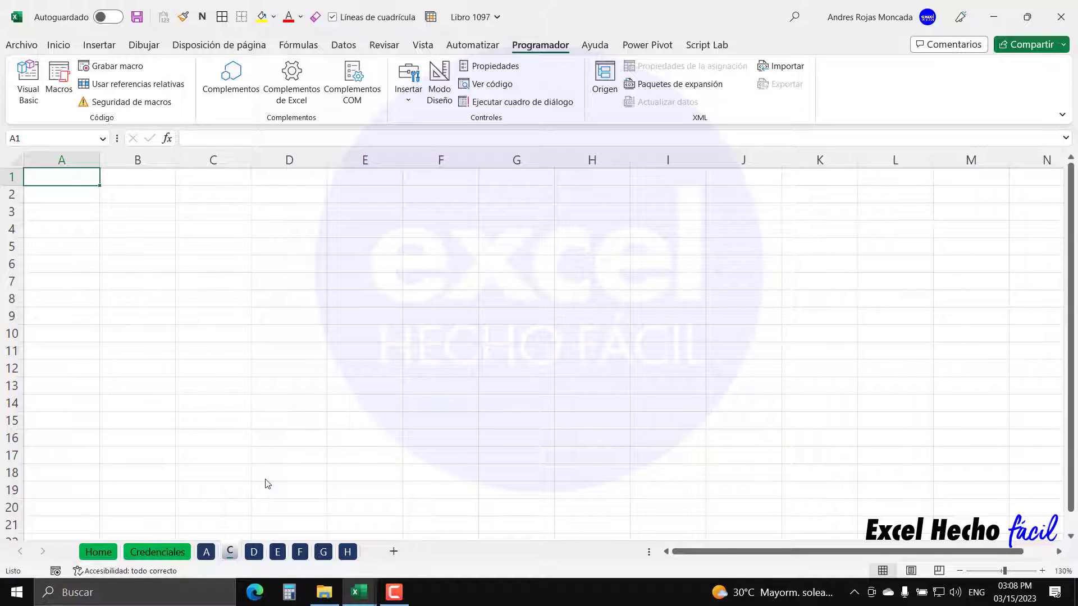
{"action": "right_click", "coordinate": [235, 552]}
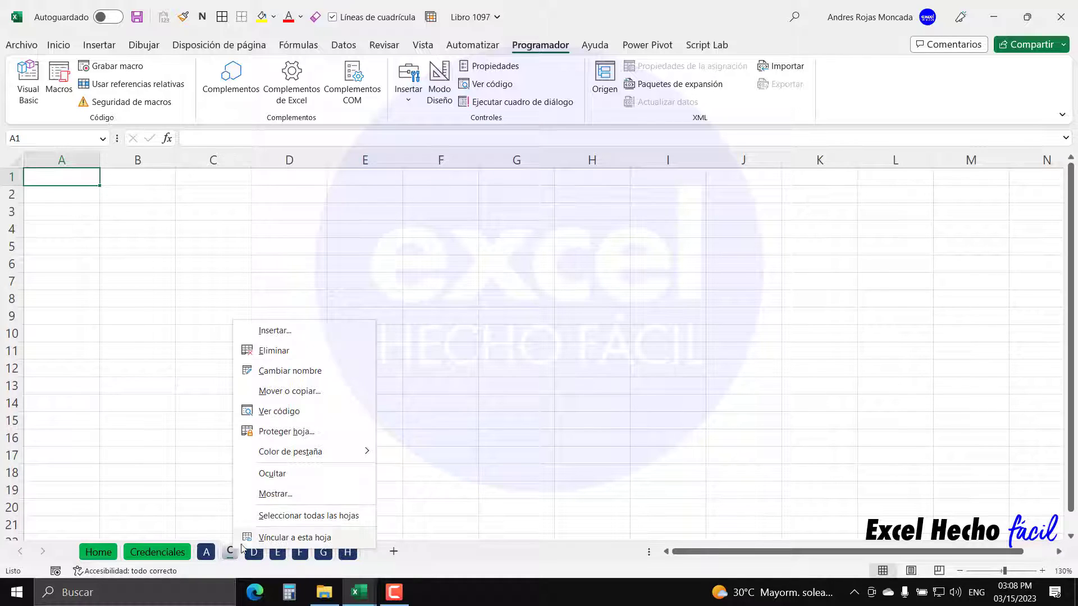
{"action": "left_click", "coordinate": [274, 494]}
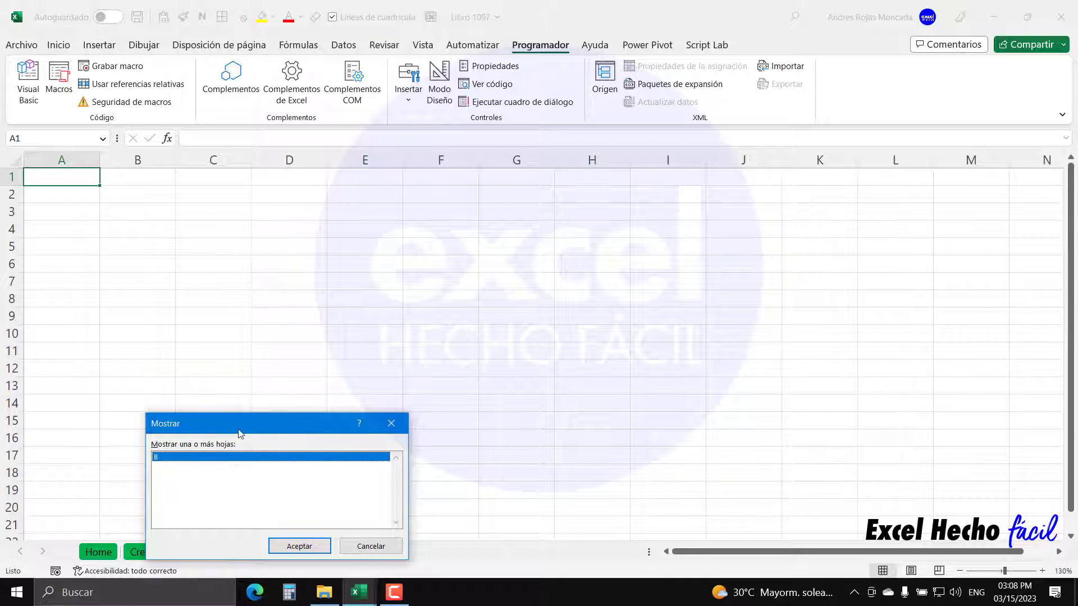
{"action": "left_click_drag", "start_coordinate": [238, 433], "coordinate": [247, 404]}
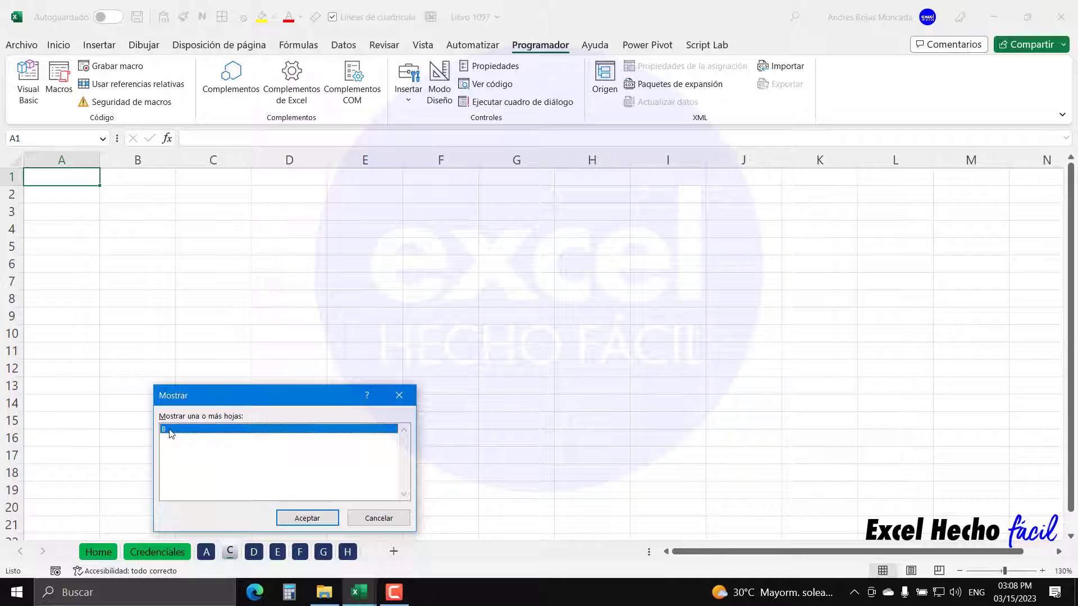
{"action": "left_click", "coordinate": [313, 519]}
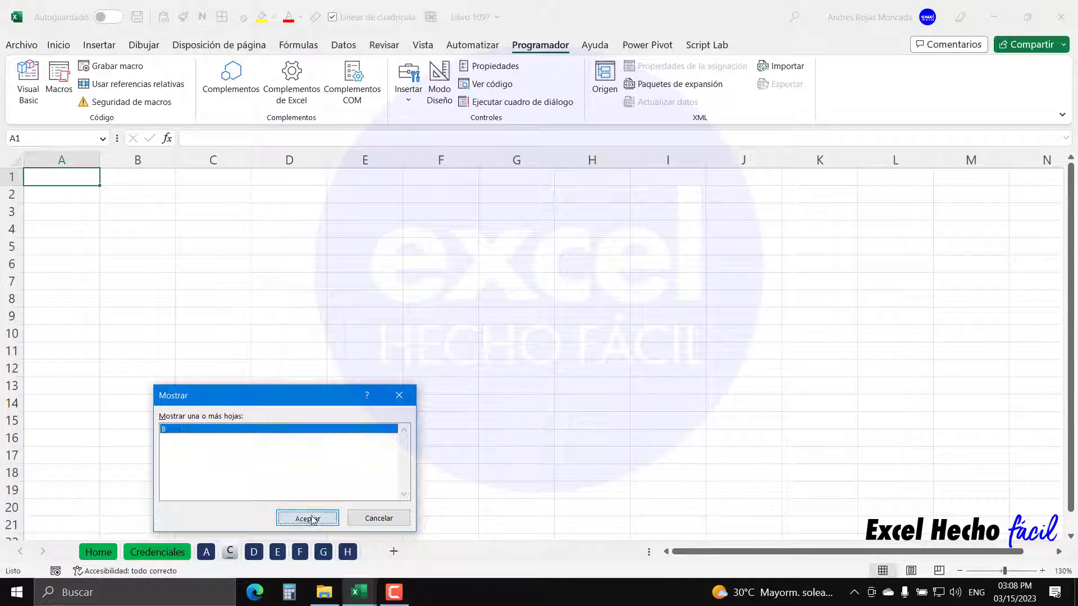
{"action": "left_click", "coordinate": [173, 553]}
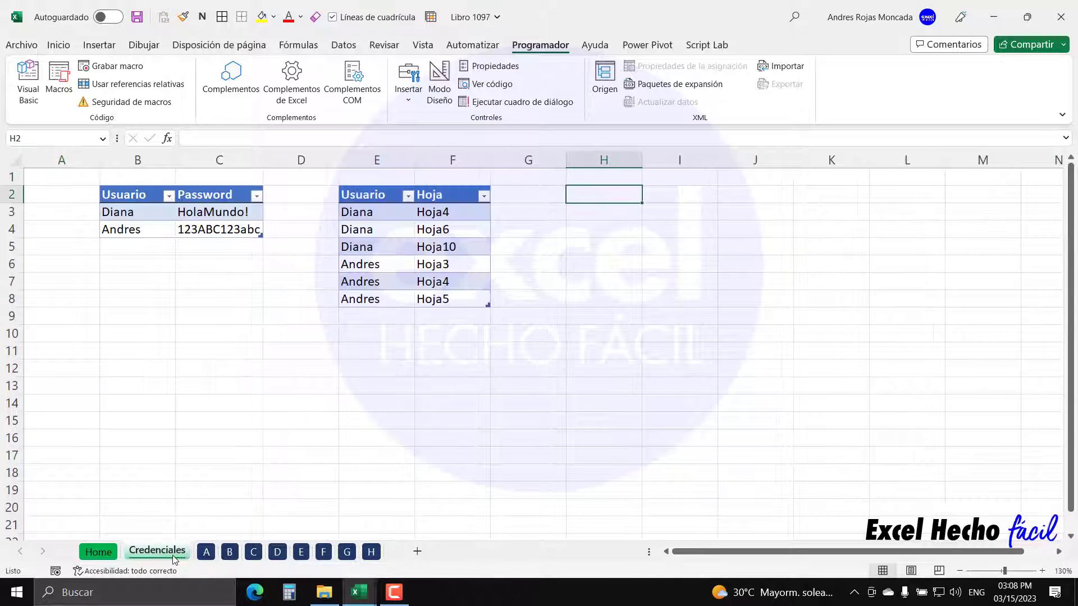
{"action": "right_click", "coordinate": [235, 554]}
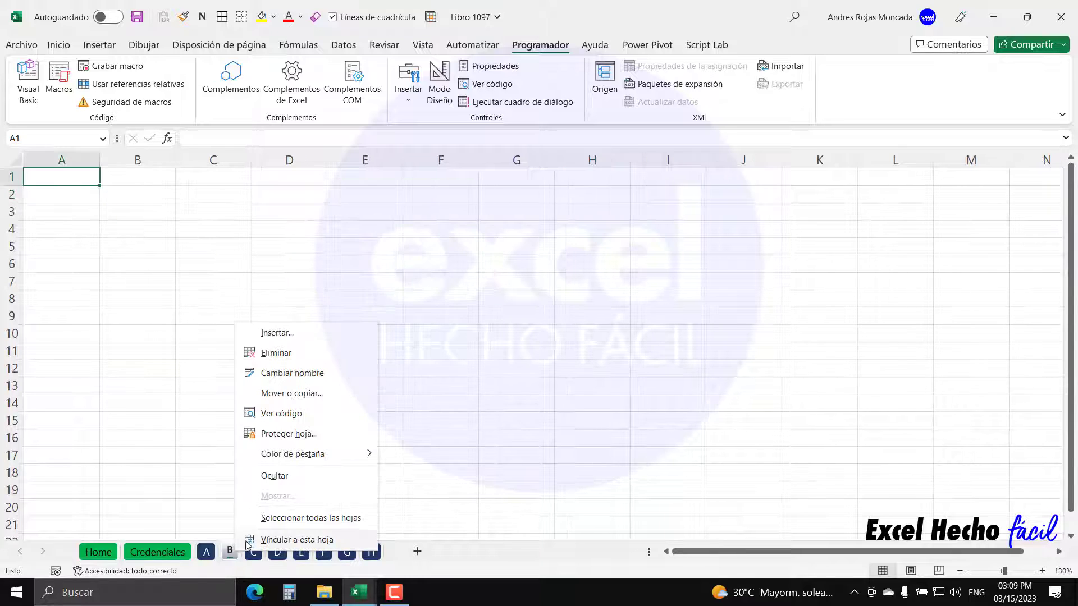
{"action": "left_click", "coordinate": [275, 476]}
{"action": "right_click", "coordinate": [230, 552]}
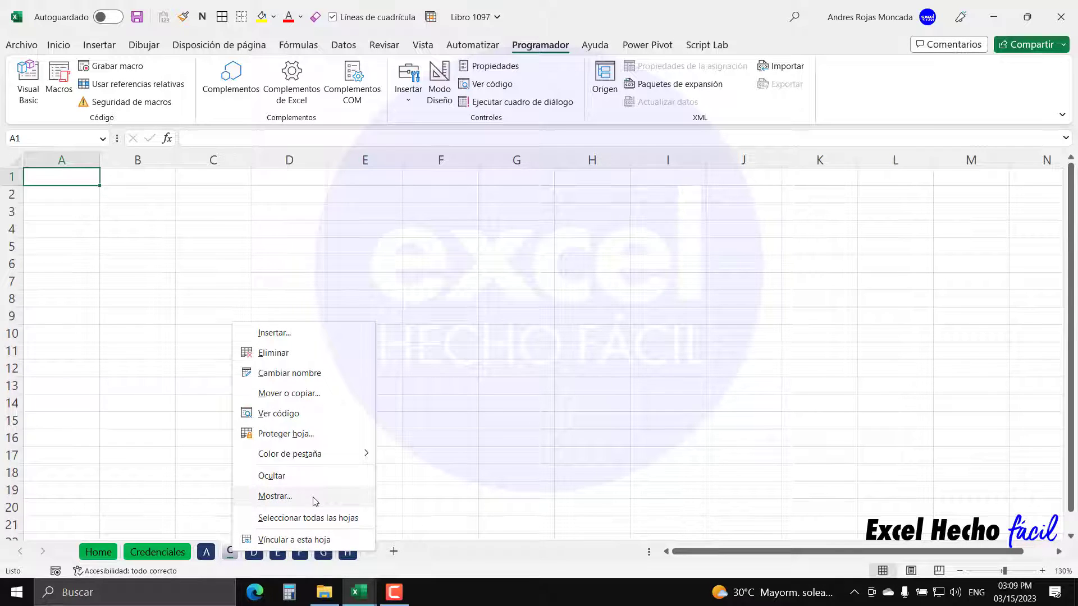
{"action": "left_click", "coordinate": [275, 496]}
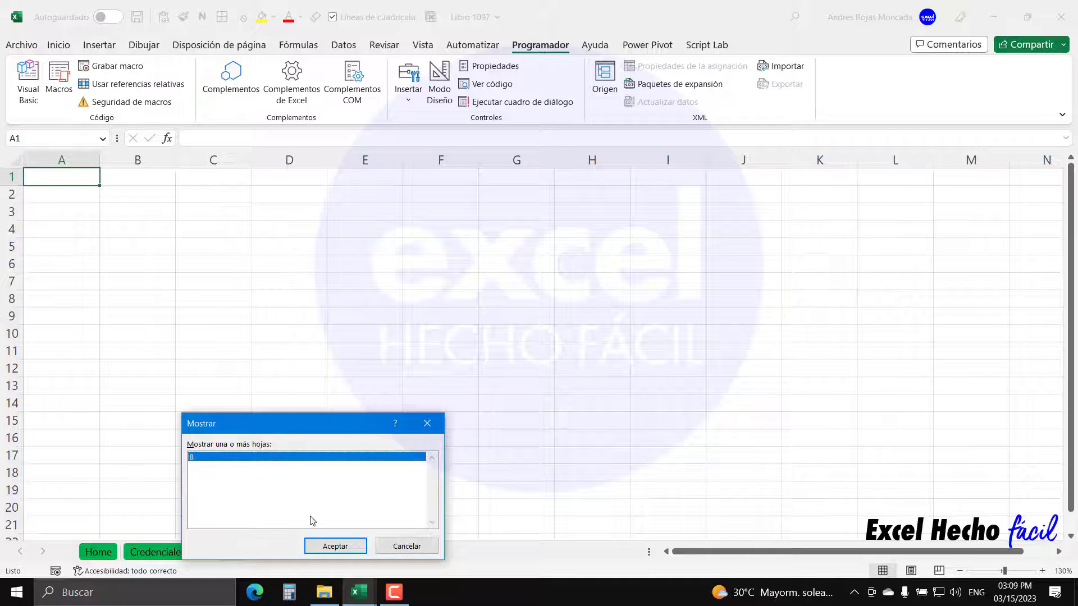
{"action": "left_click", "coordinate": [314, 546]}
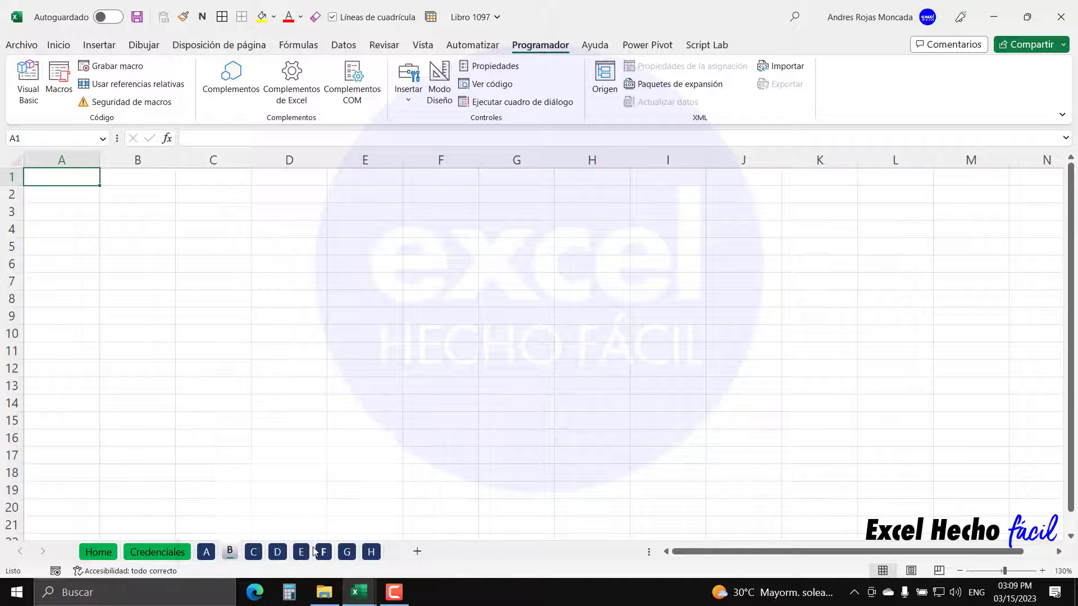
{"action": "right_click", "coordinate": [231, 555]}
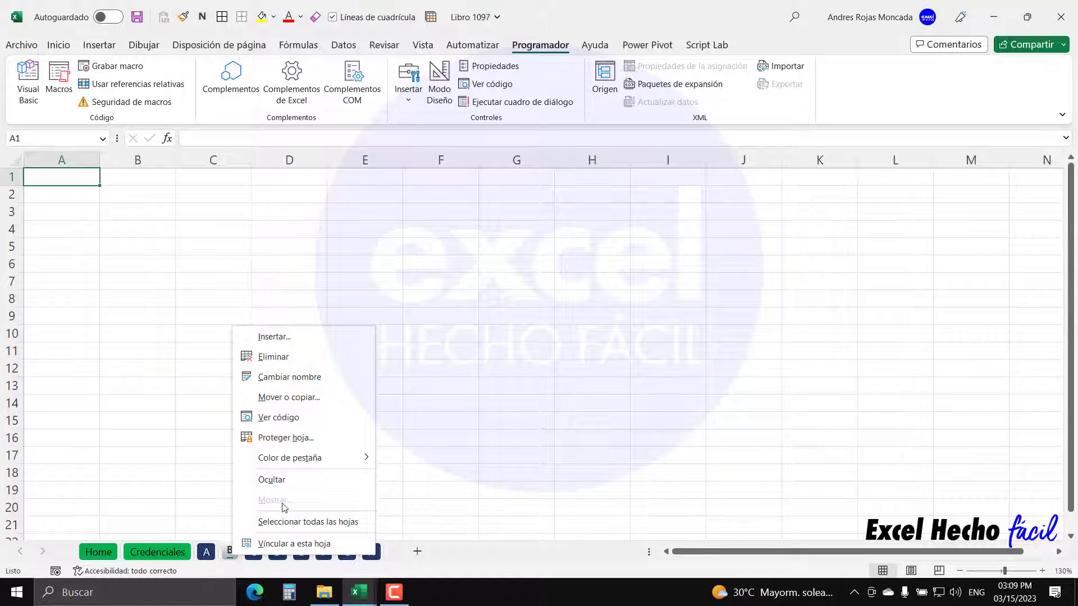
{"action": "key", "text": "Escape"}
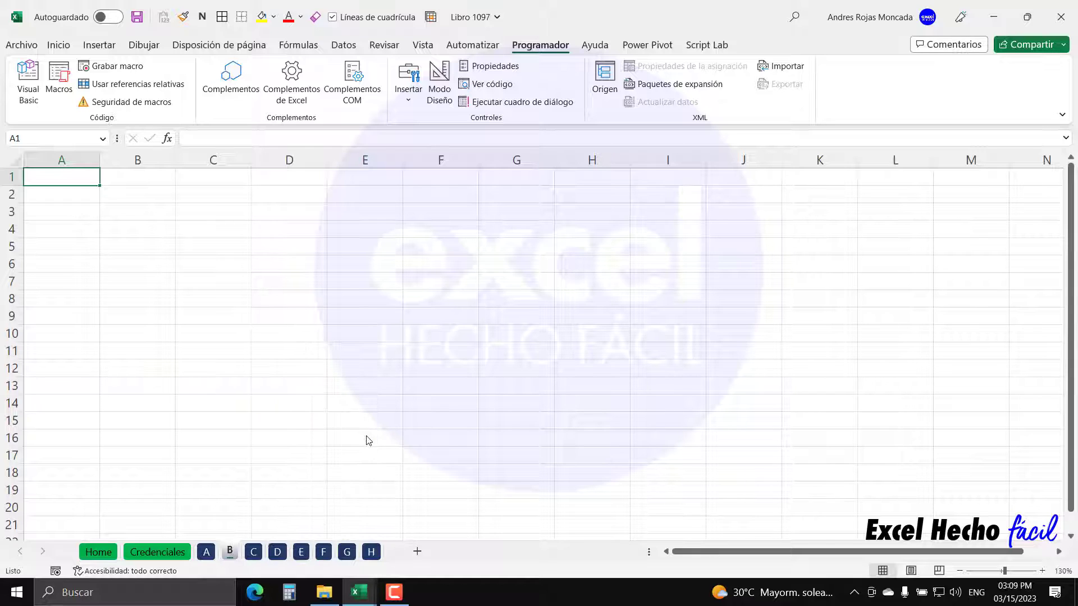
{"action": "left_click", "coordinate": [183, 552]}
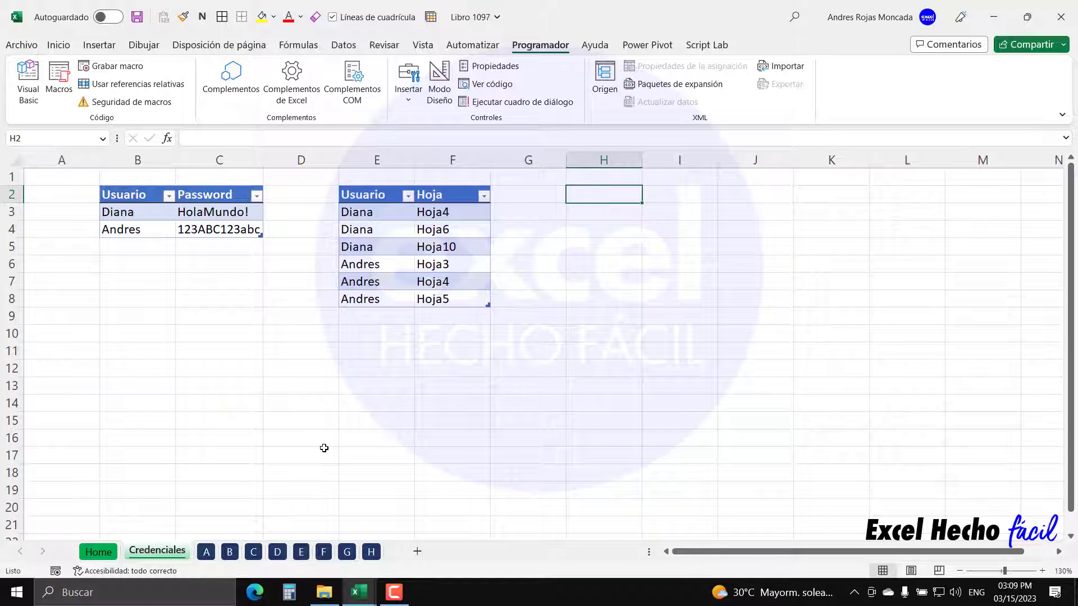
- Insert UserForm1 via Insertar > UserForm and restore the Cuadro de herramientas toolbox beside it
{"action": "key", "text": "alt+F11"}
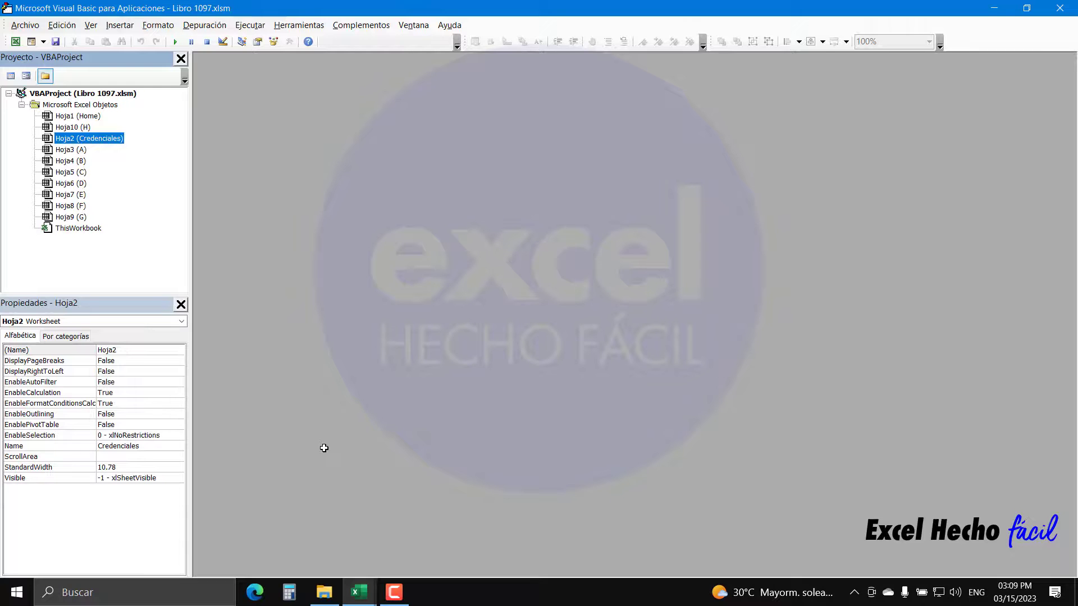
{"action": "left_click", "coordinate": [115, 28]}
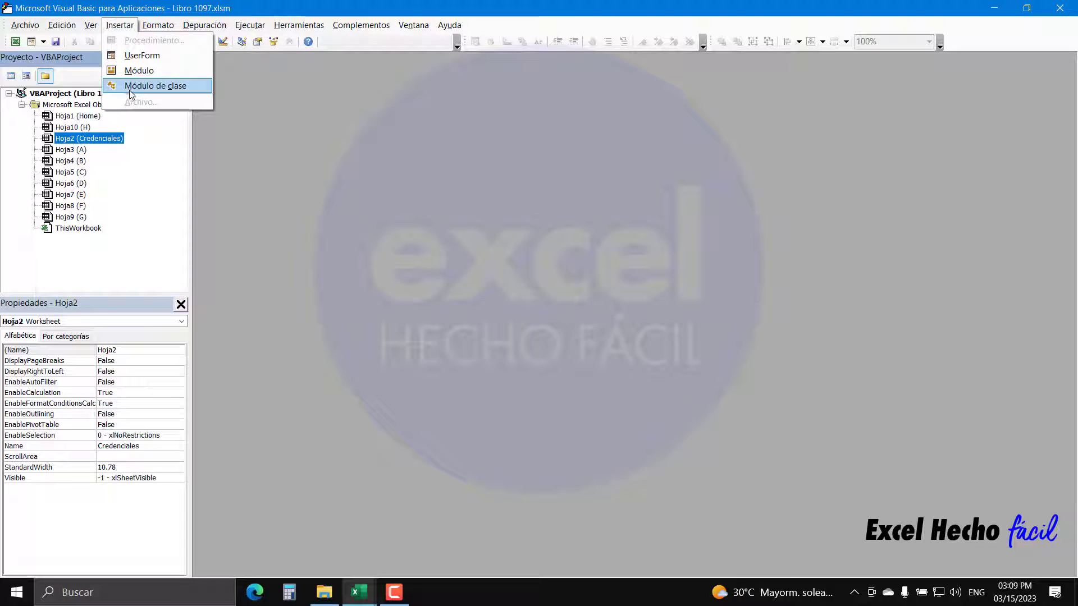
{"action": "left_click", "coordinate": [130, 55]}
{"action": "left_click_drag", "start_coordinate": [125, 90], "coordinate": [522, 147]}
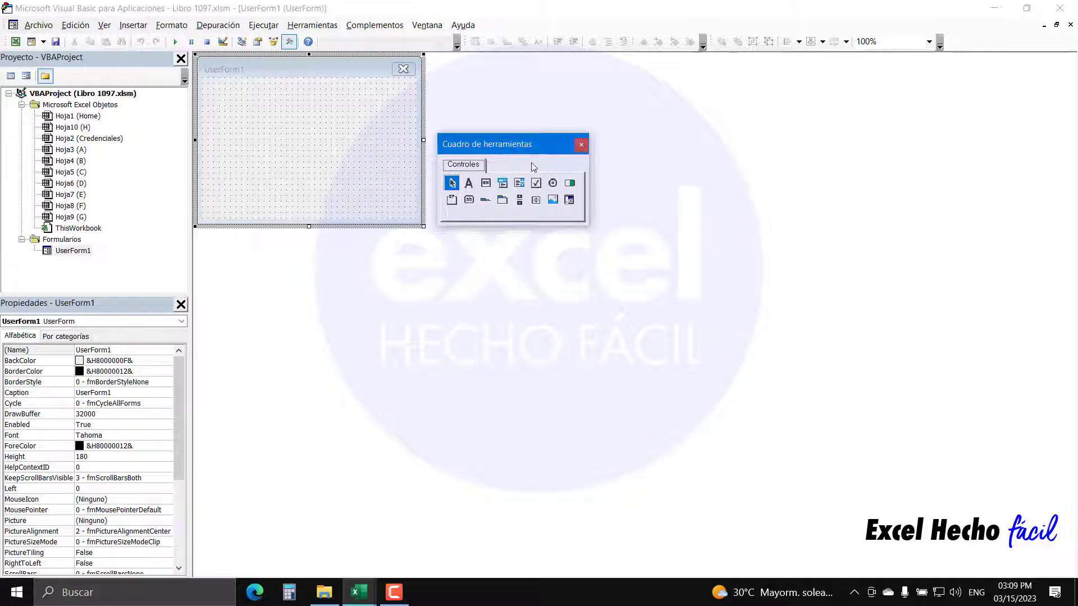
{"action": "left_click", "coordinate": [581, 146]}
{"action": "left_click", "coordinate": [105, 25]}
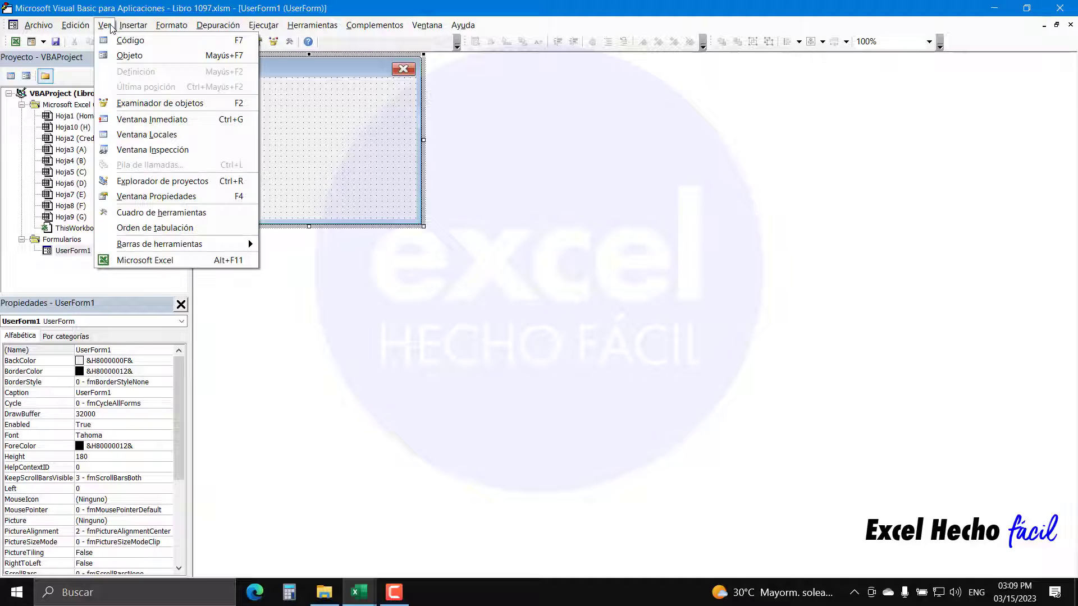
{"action": "left_click", "coordinate": [145, 213]}
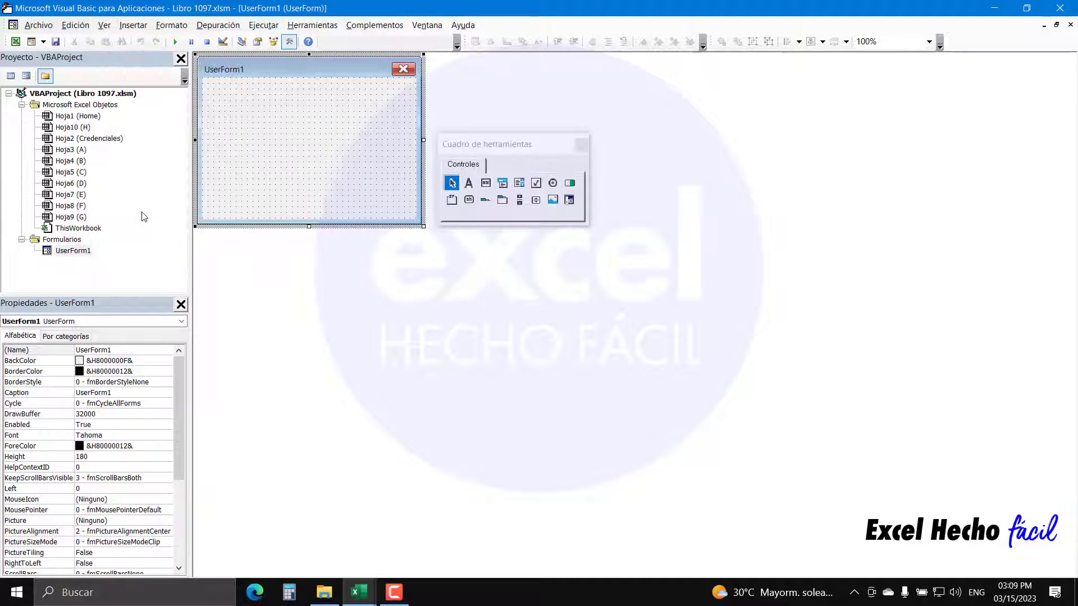